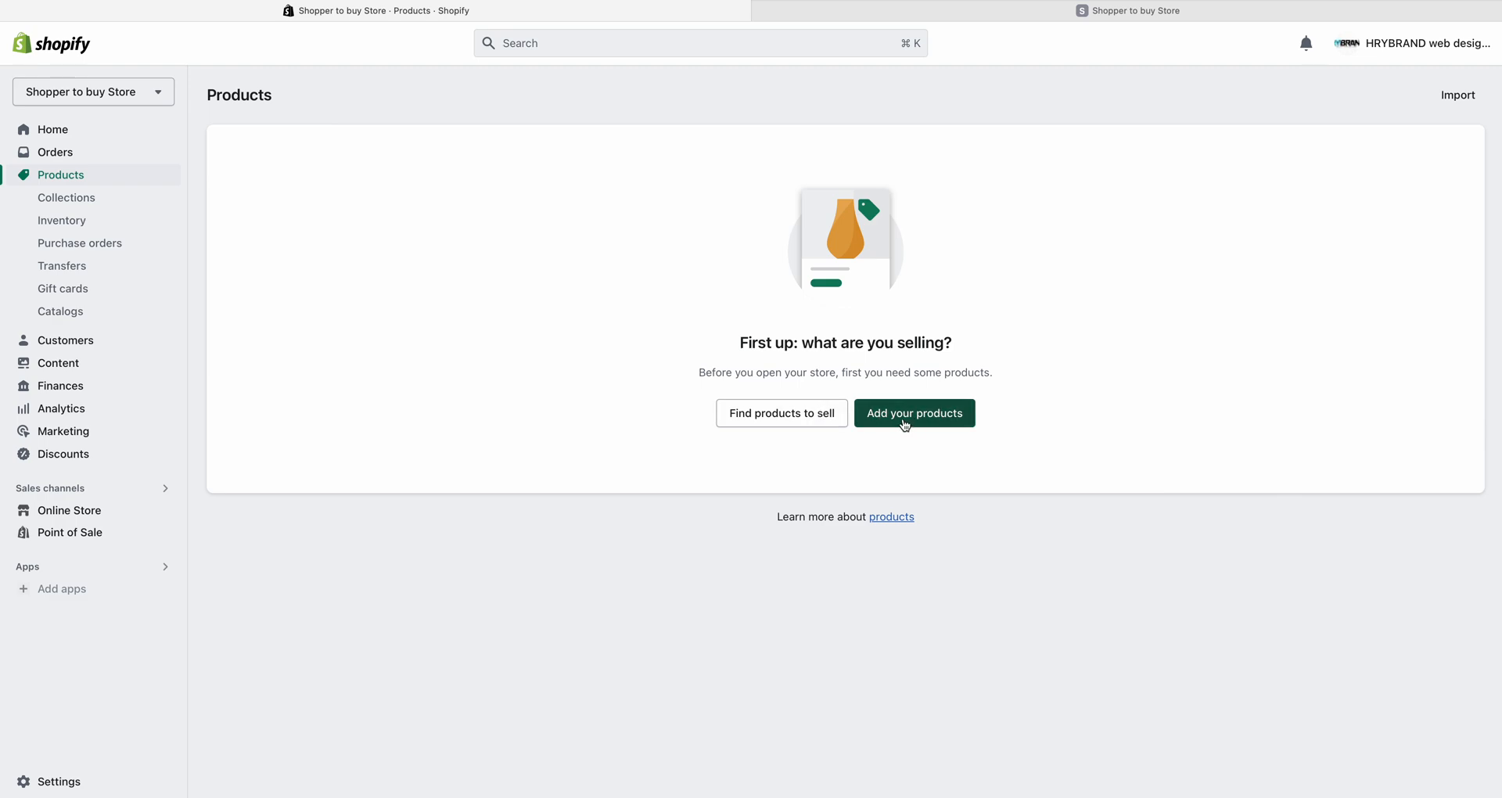
- Start a new product and upload the screenshot image of the man in a black T-shirt from the Downloads folder
key(XF86AudioRaiseVolume)
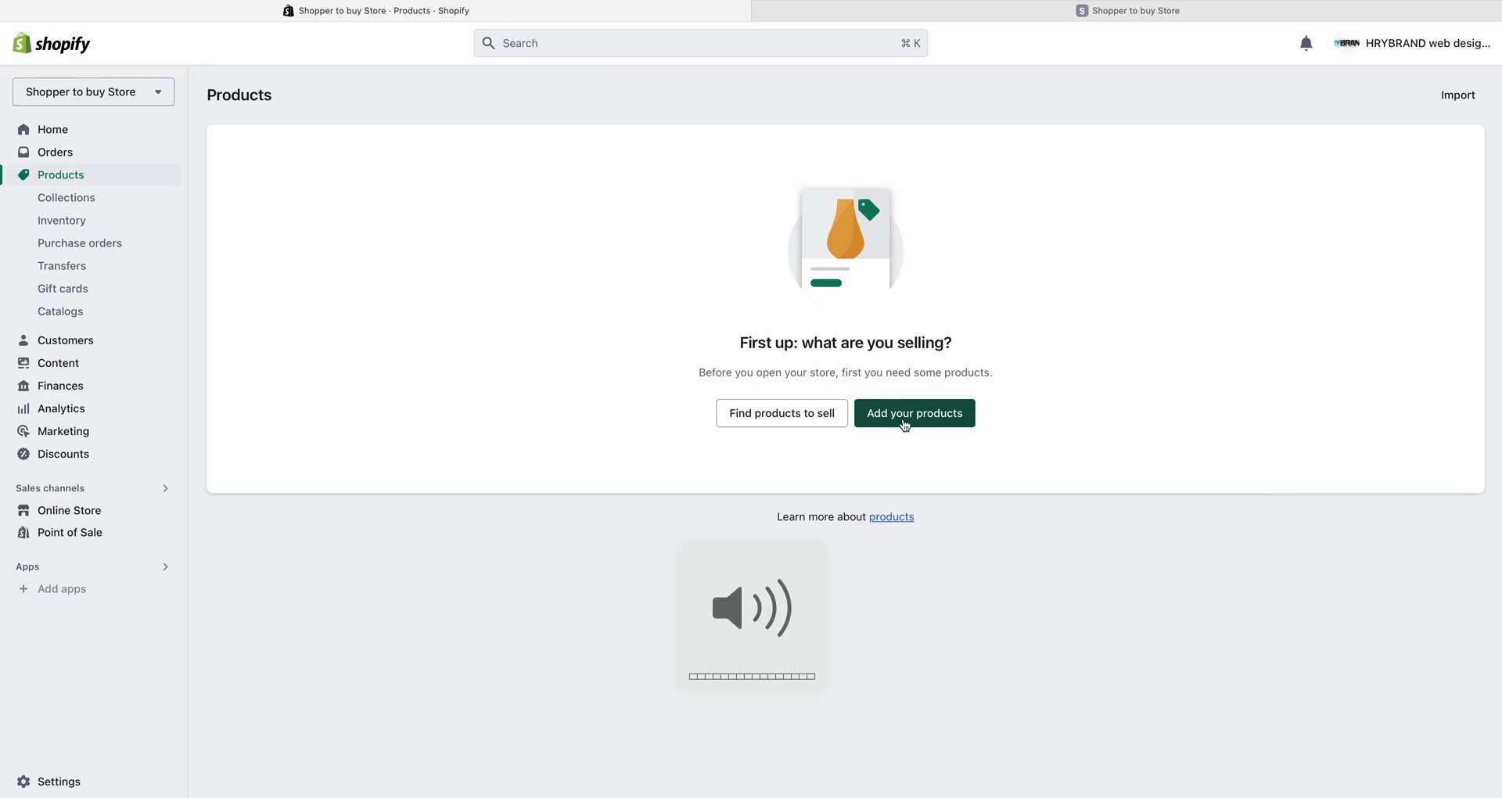
click(907, 423)
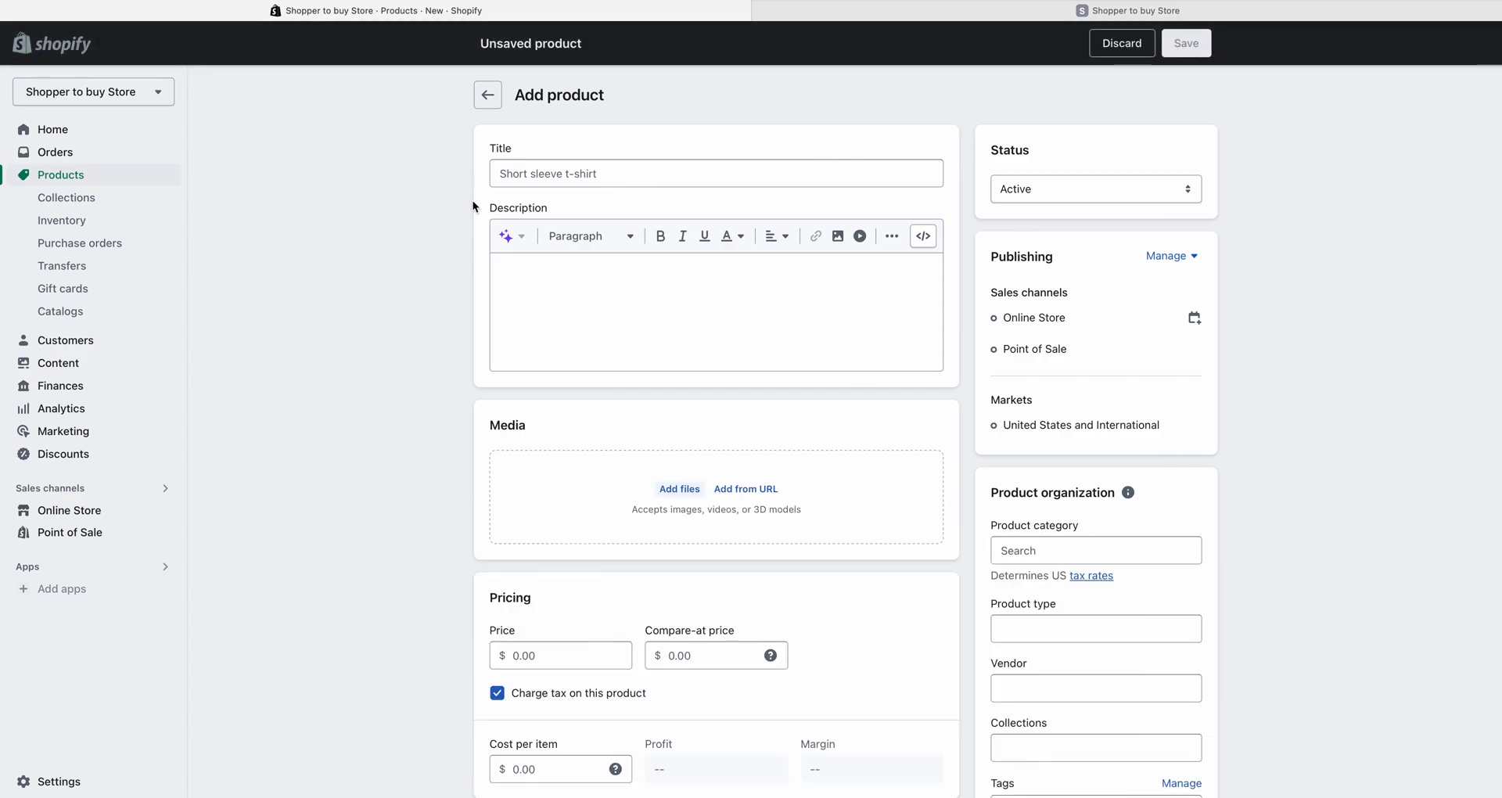
click(678, 490)
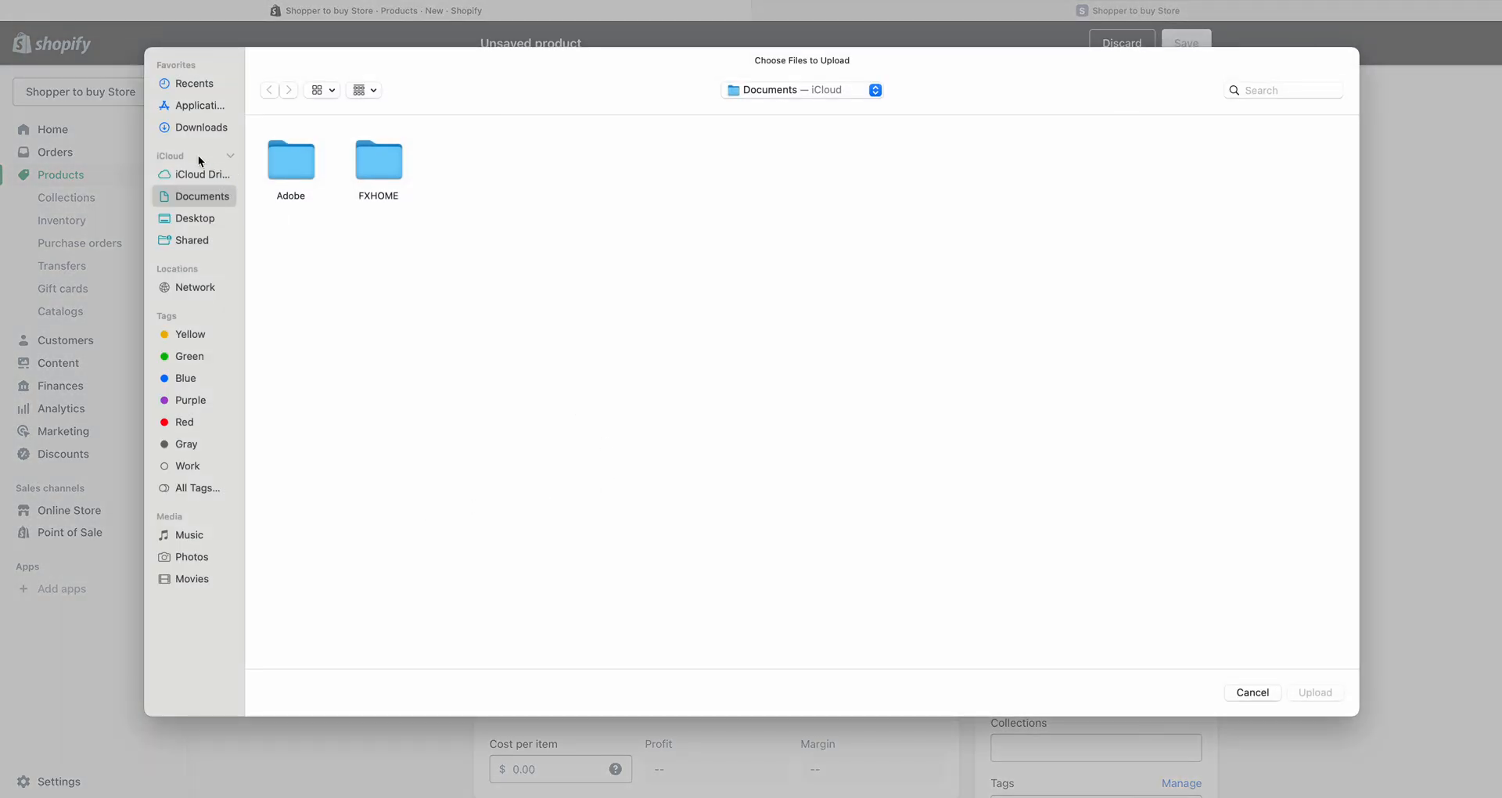
click(196, 125)
click(903, 166)
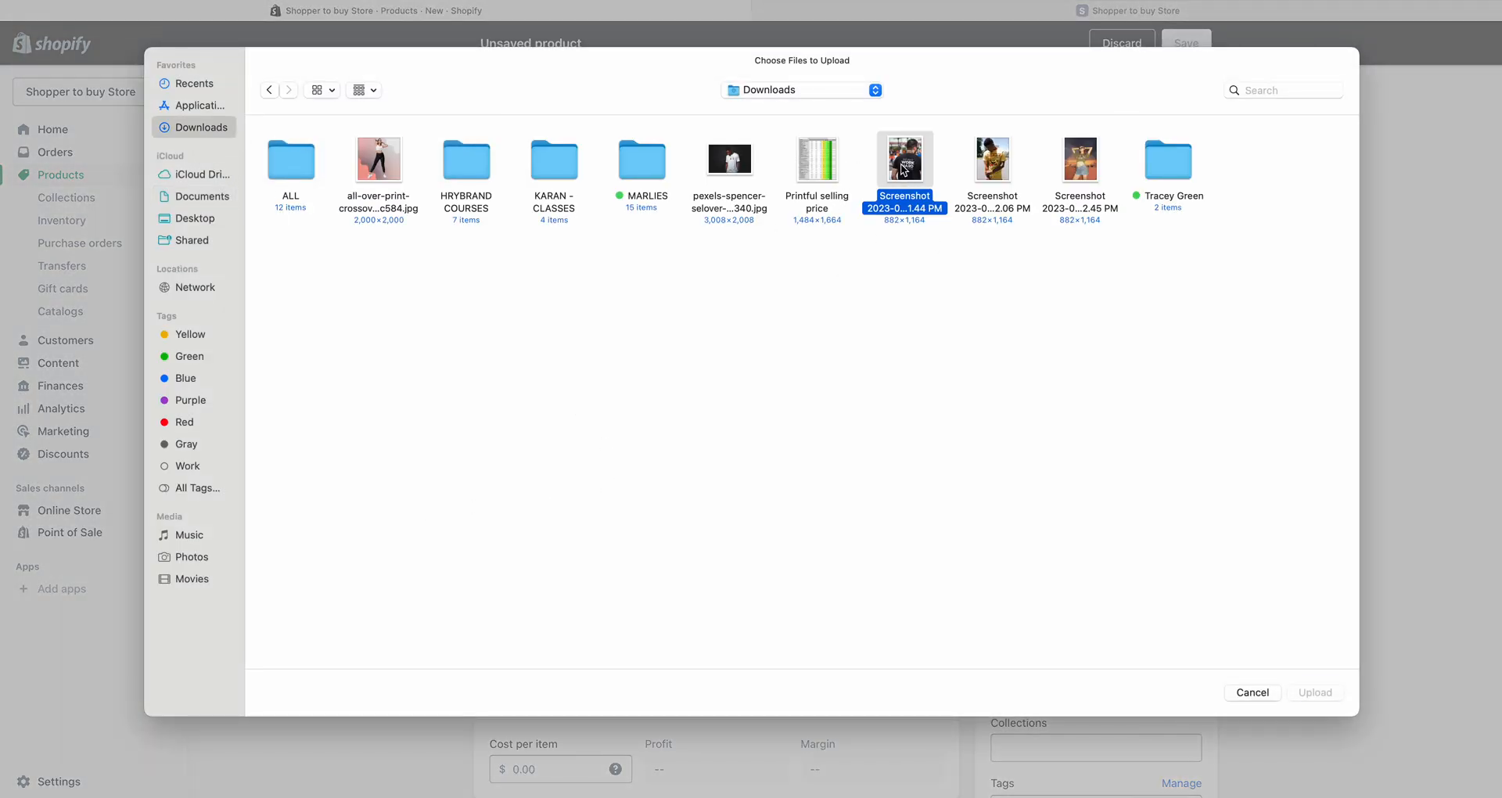
double_click(904, 166)
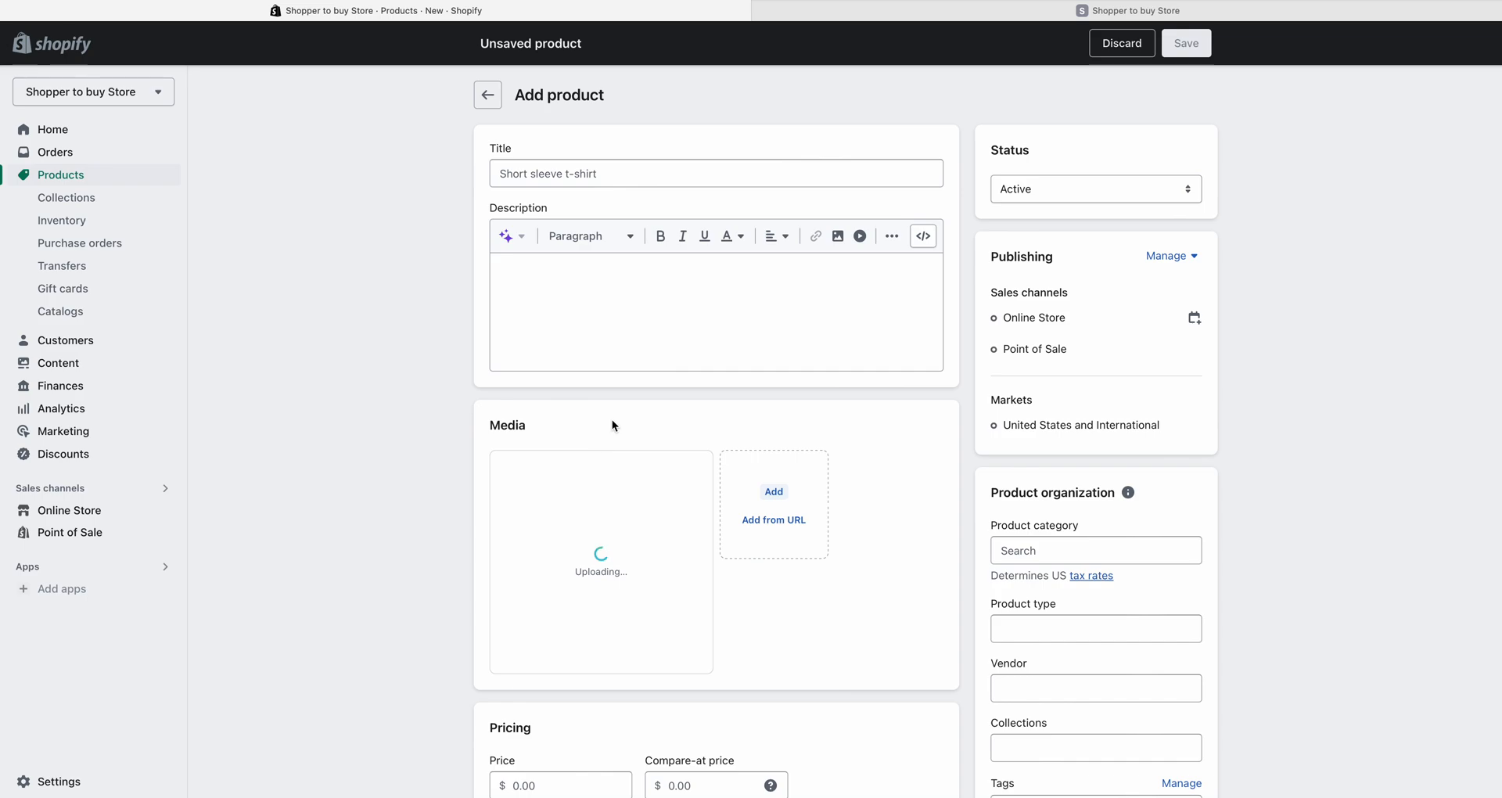
- Title the product "Black T-shirt" and copy the same text into its description
click(526, 172)
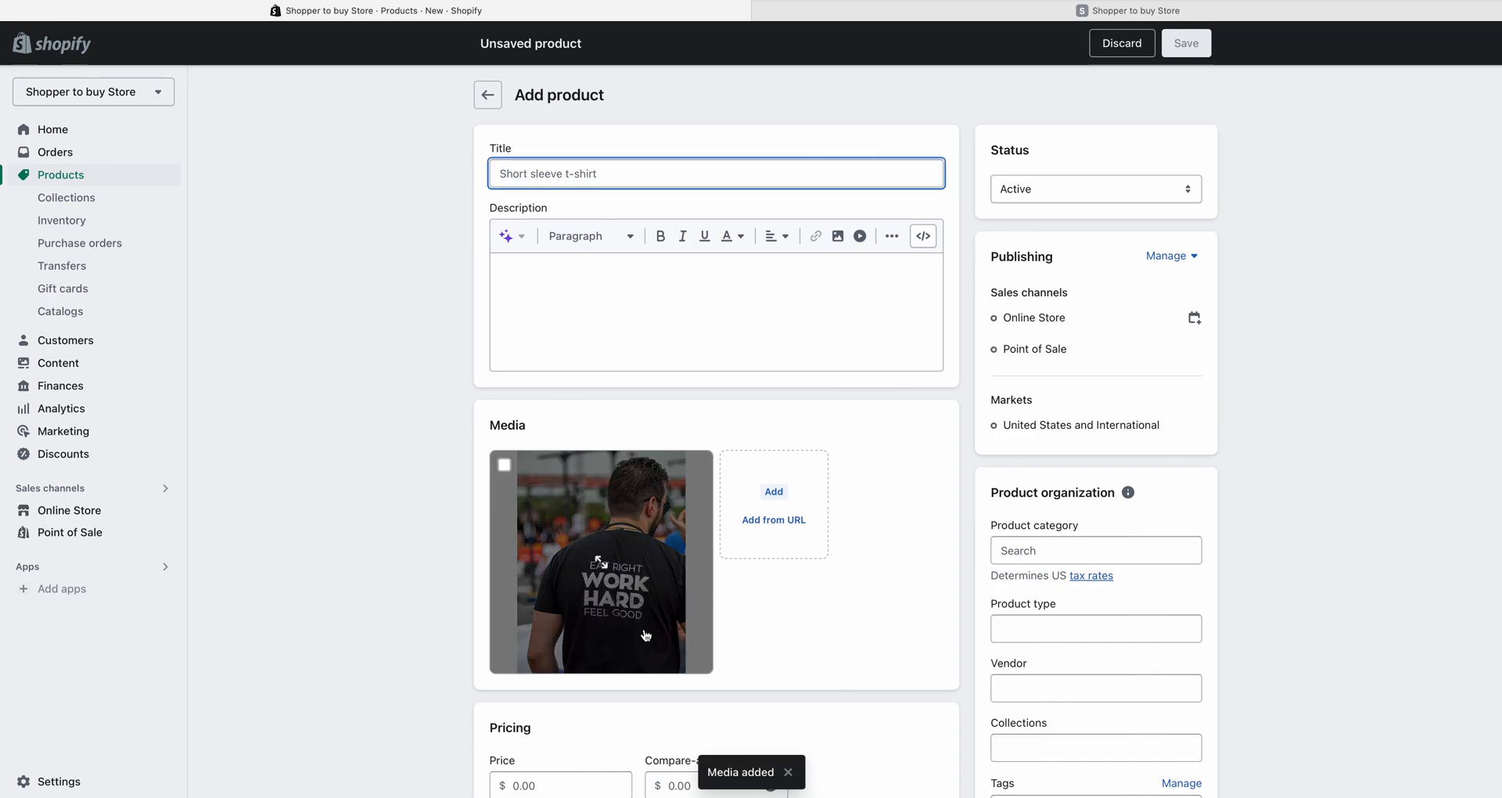
text(Black T-shirt)
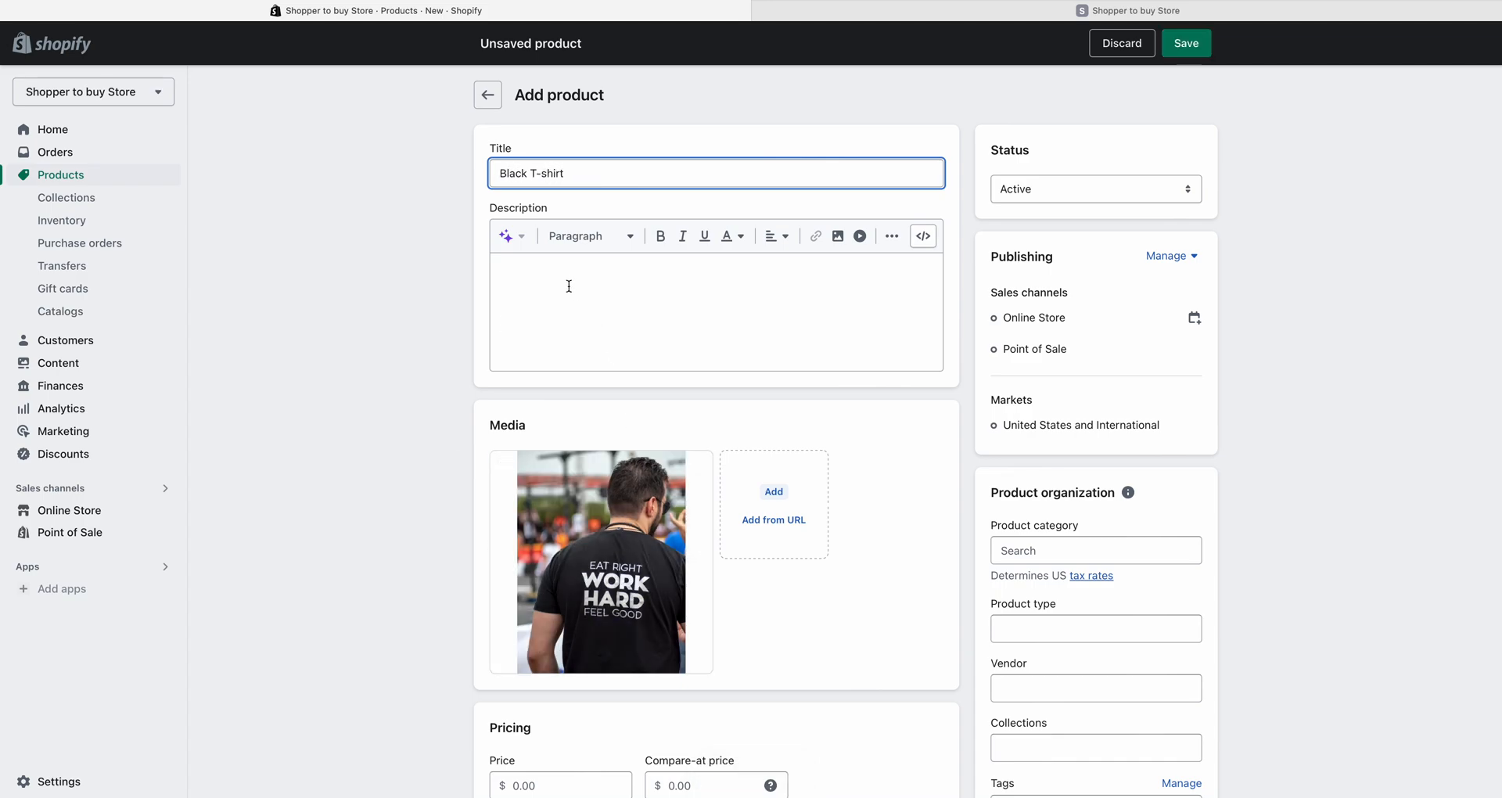
click(639, 290)
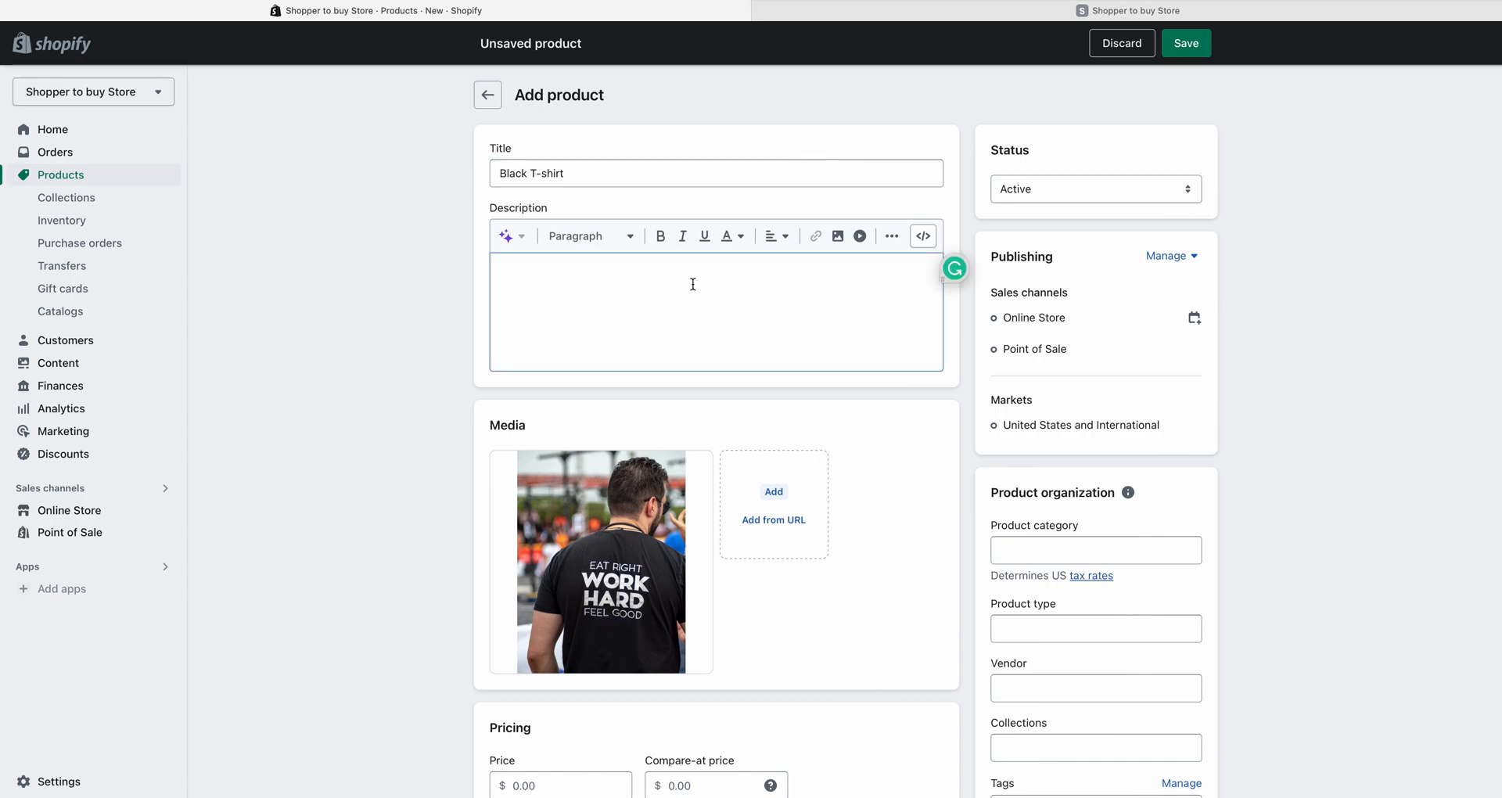
drag(602, 173, 429, 174)
key(ctrl+c)
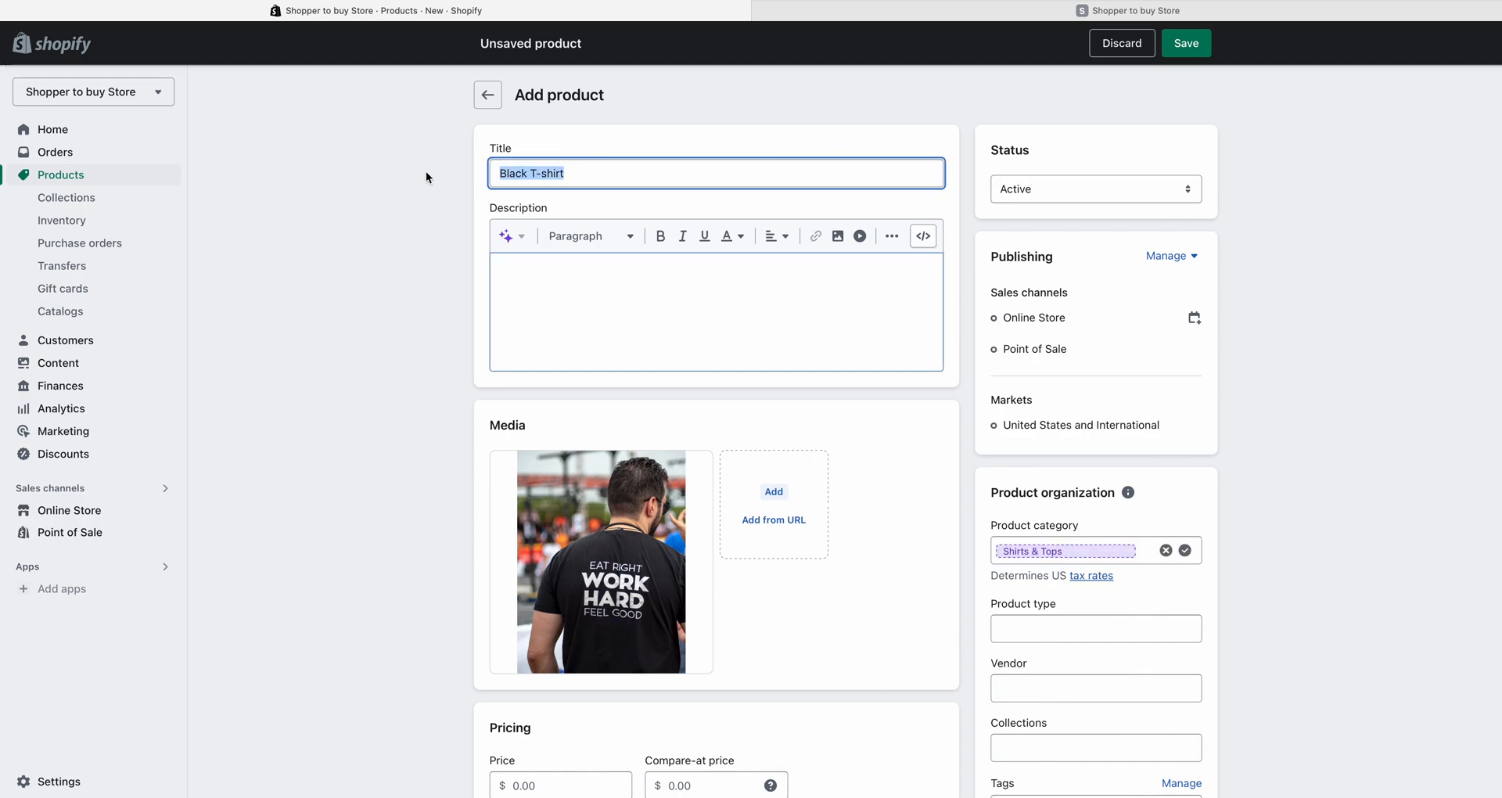
click(561, 303)
key(ctrl+v)
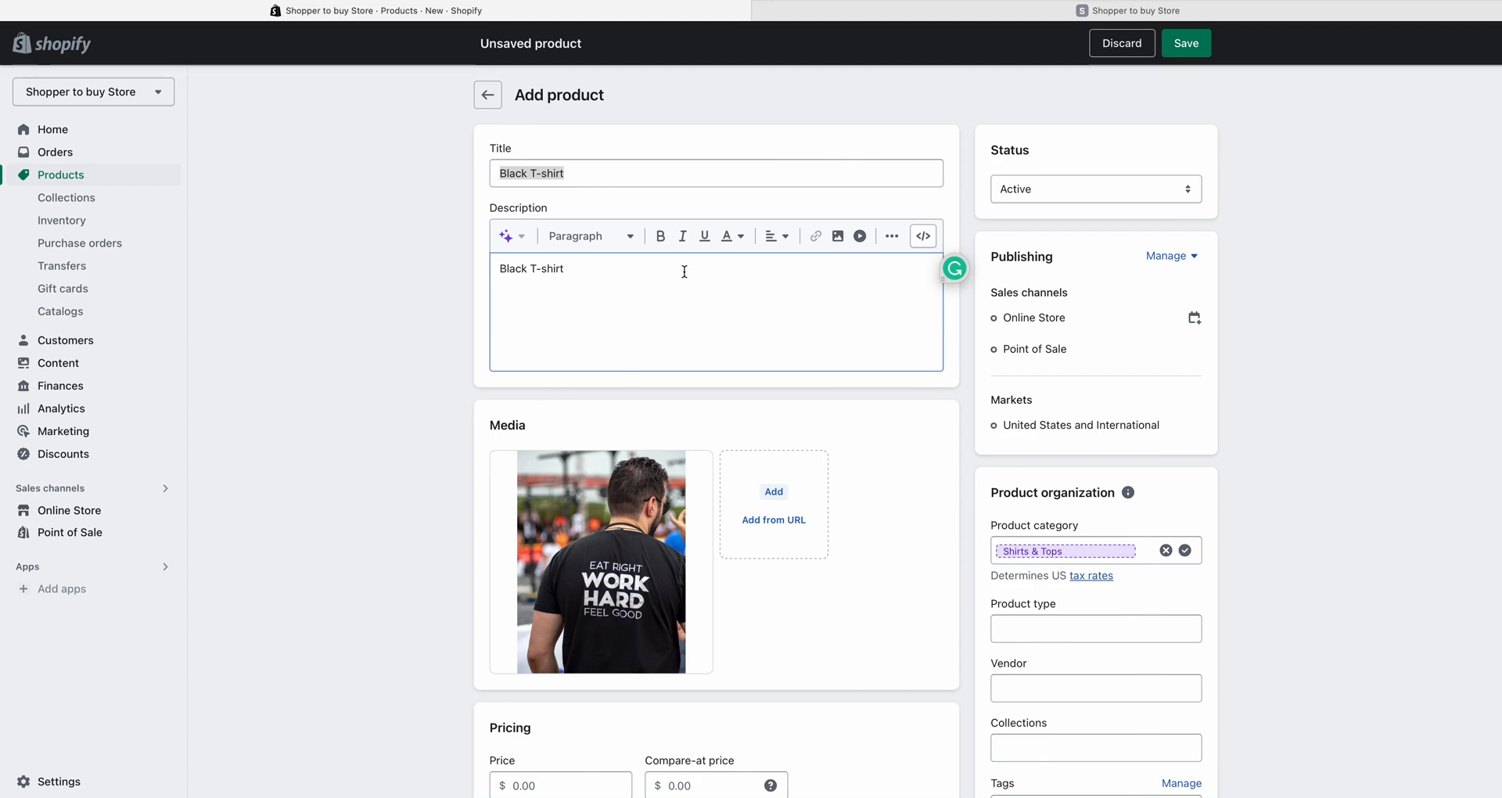
drag(498, 265, 620, 264)
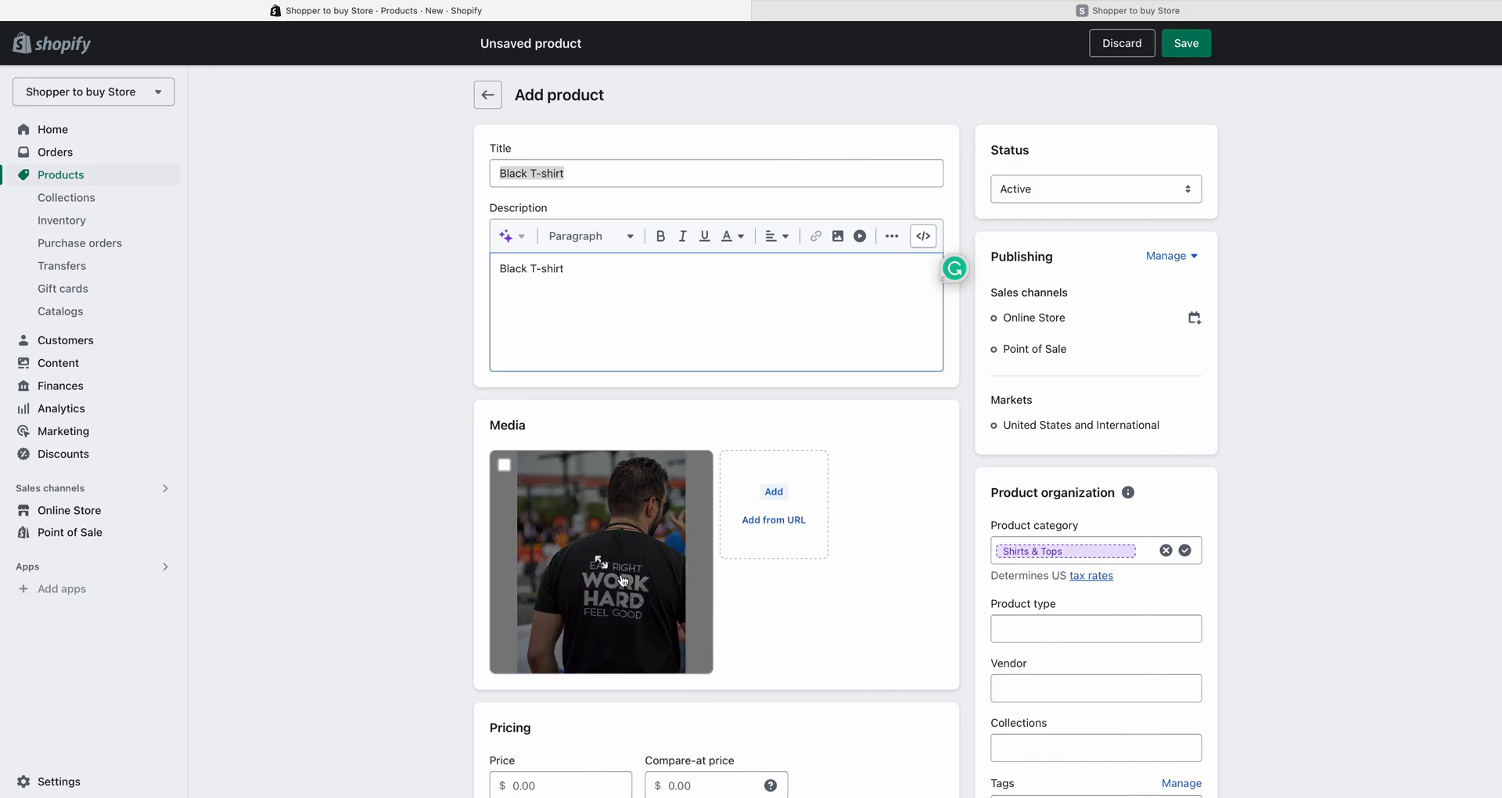
scroll(659, 580, down, 2)
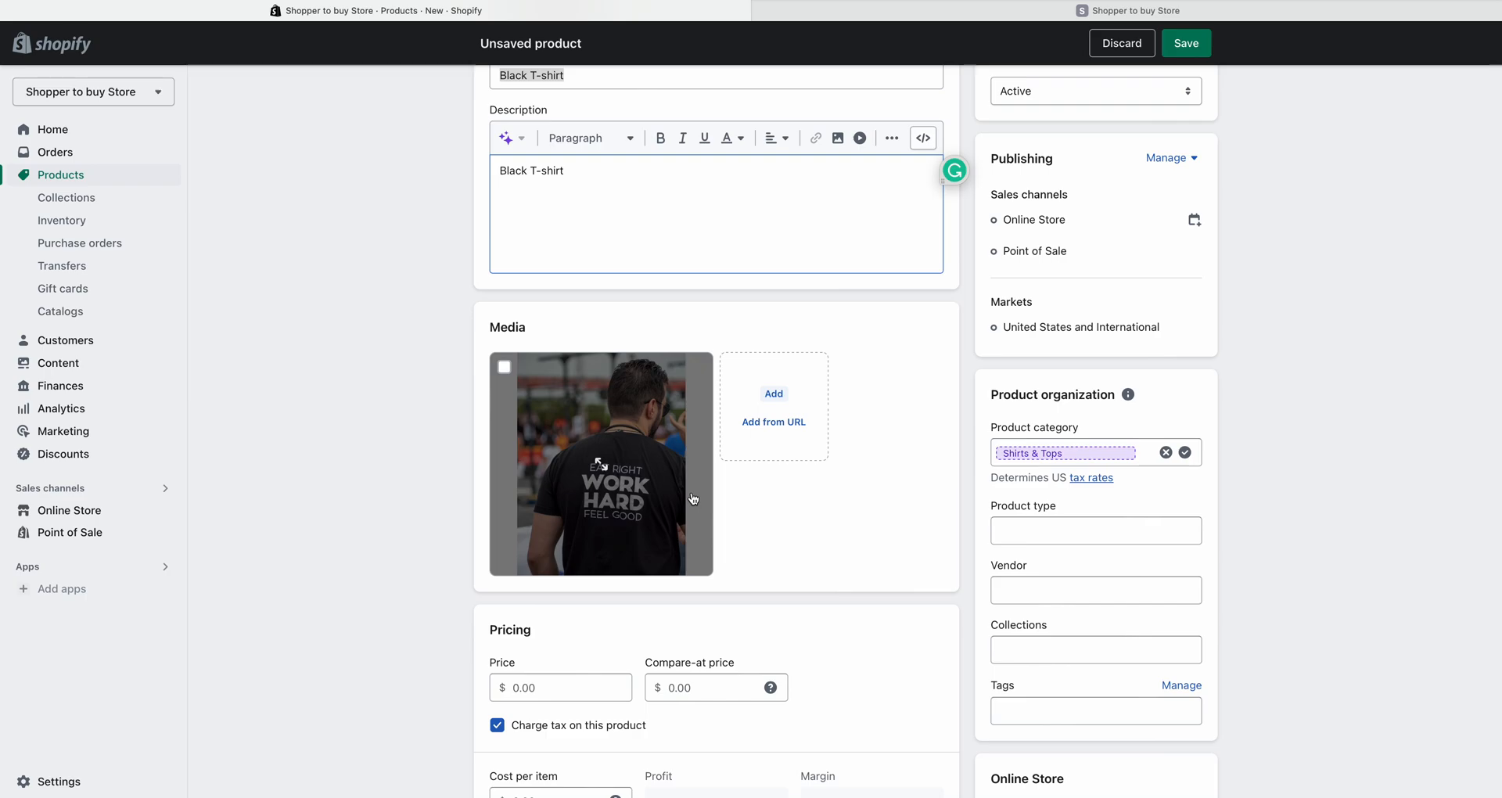
scroll(693, 499, up, 2)
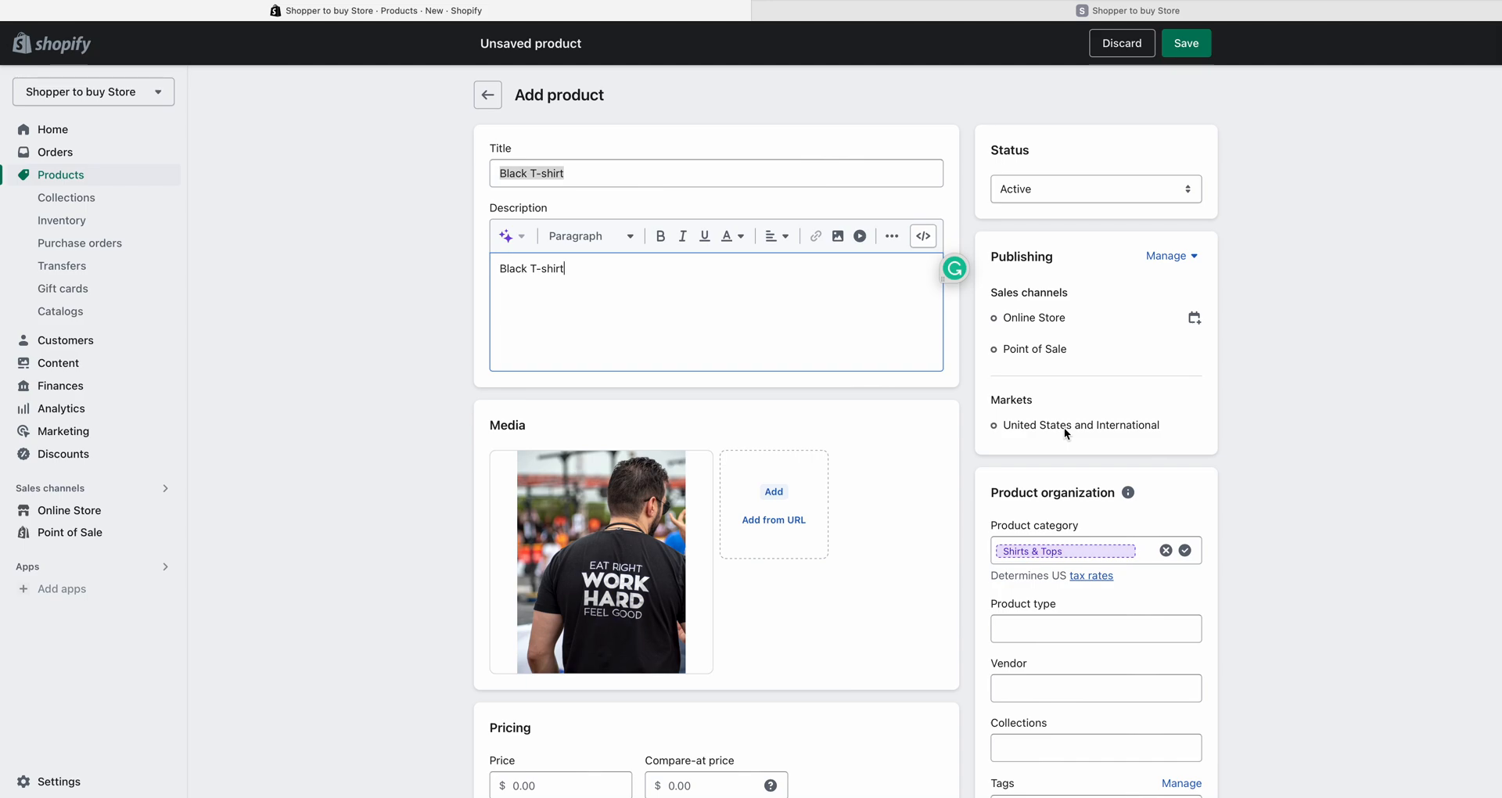
- Switch the product status to Draft and back to Active
scroll(1063, 427, down, 1)
click(1056, 178)
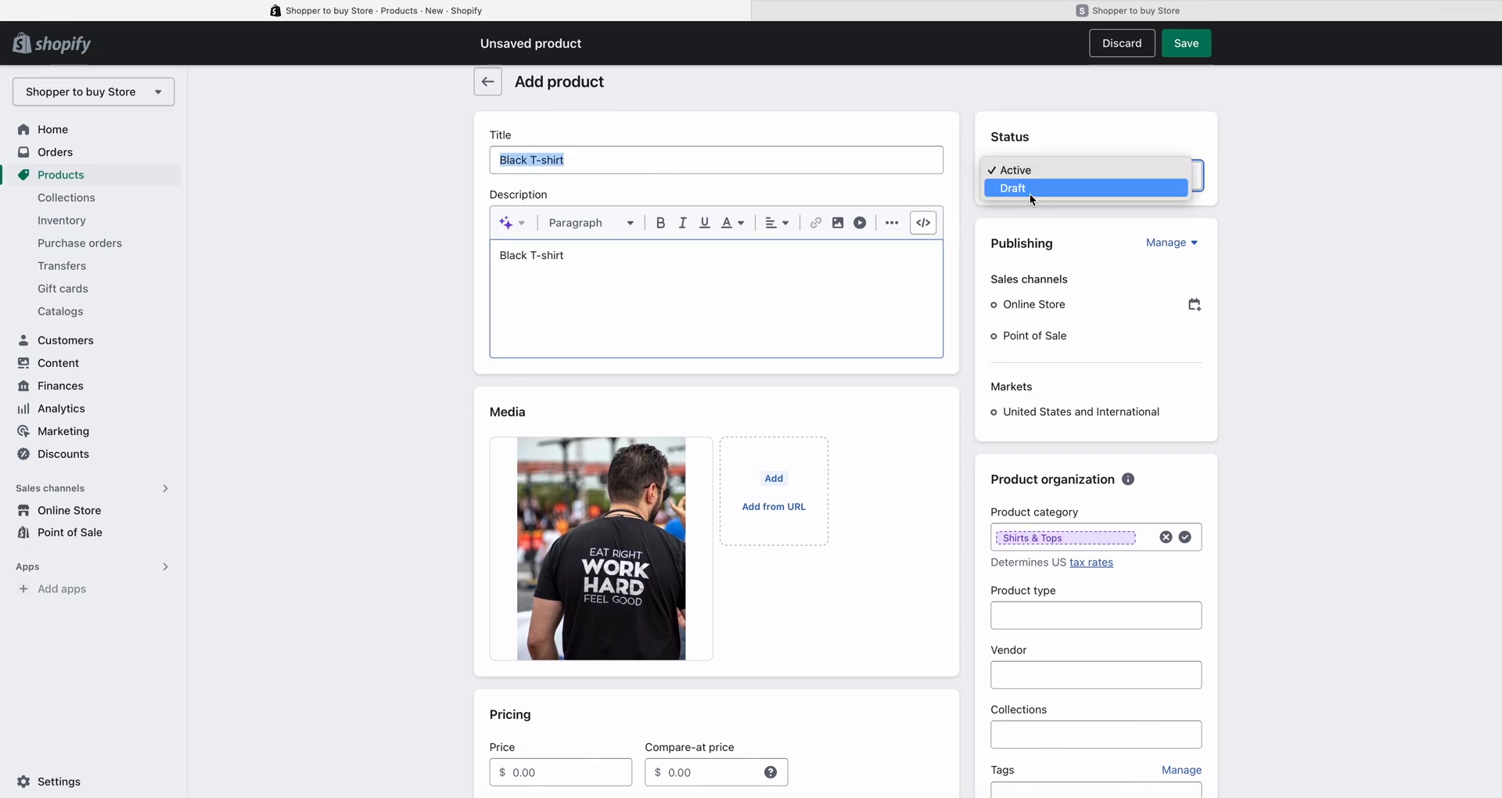
click(1029, 188)
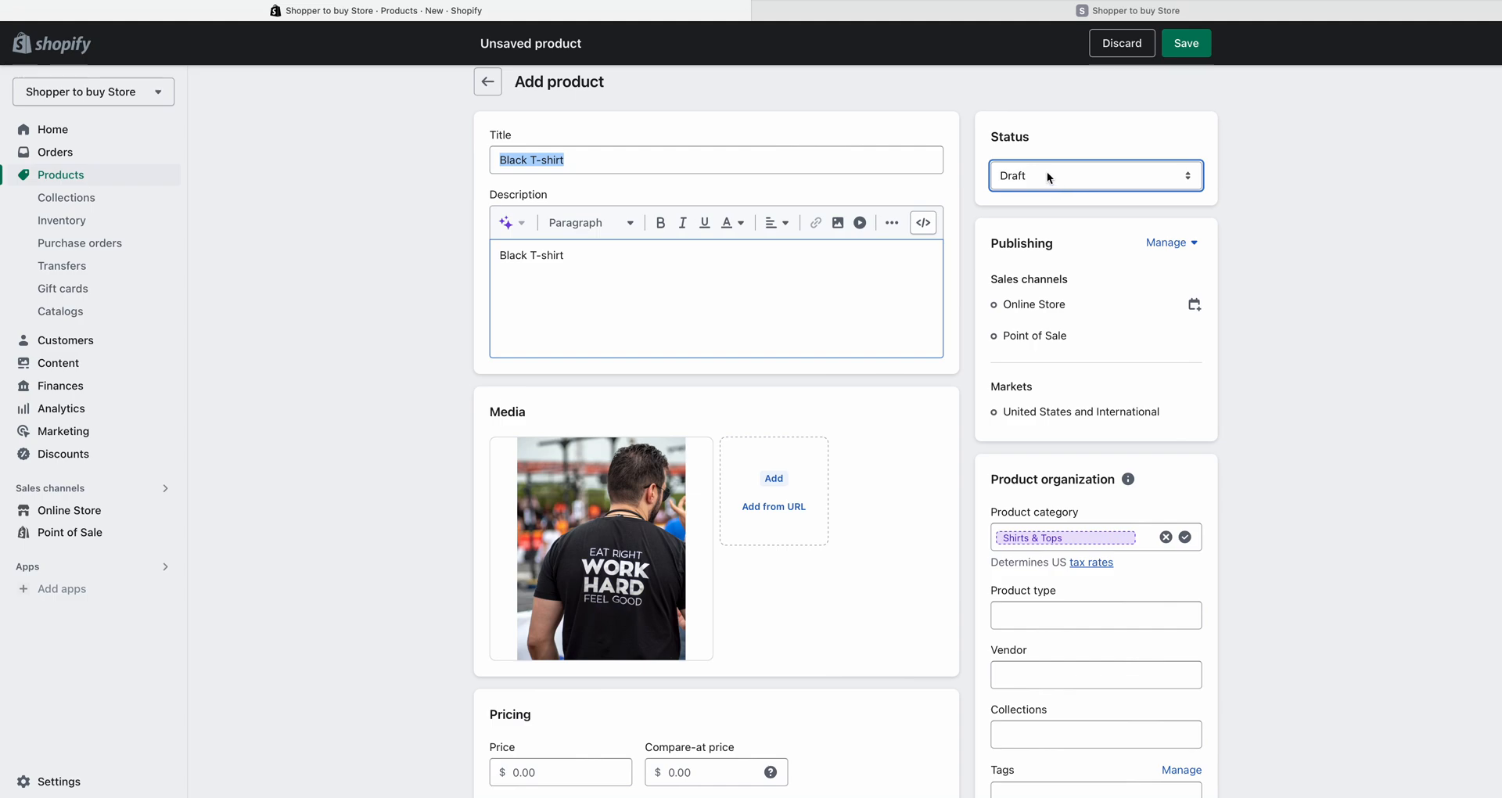
click(1047, 174)
click(1027, 151)
- Examine the product's publishing details: its sales channels, its markets and the options for managing them
drag(991, 278, 1102, 280)
click(1071, 285)
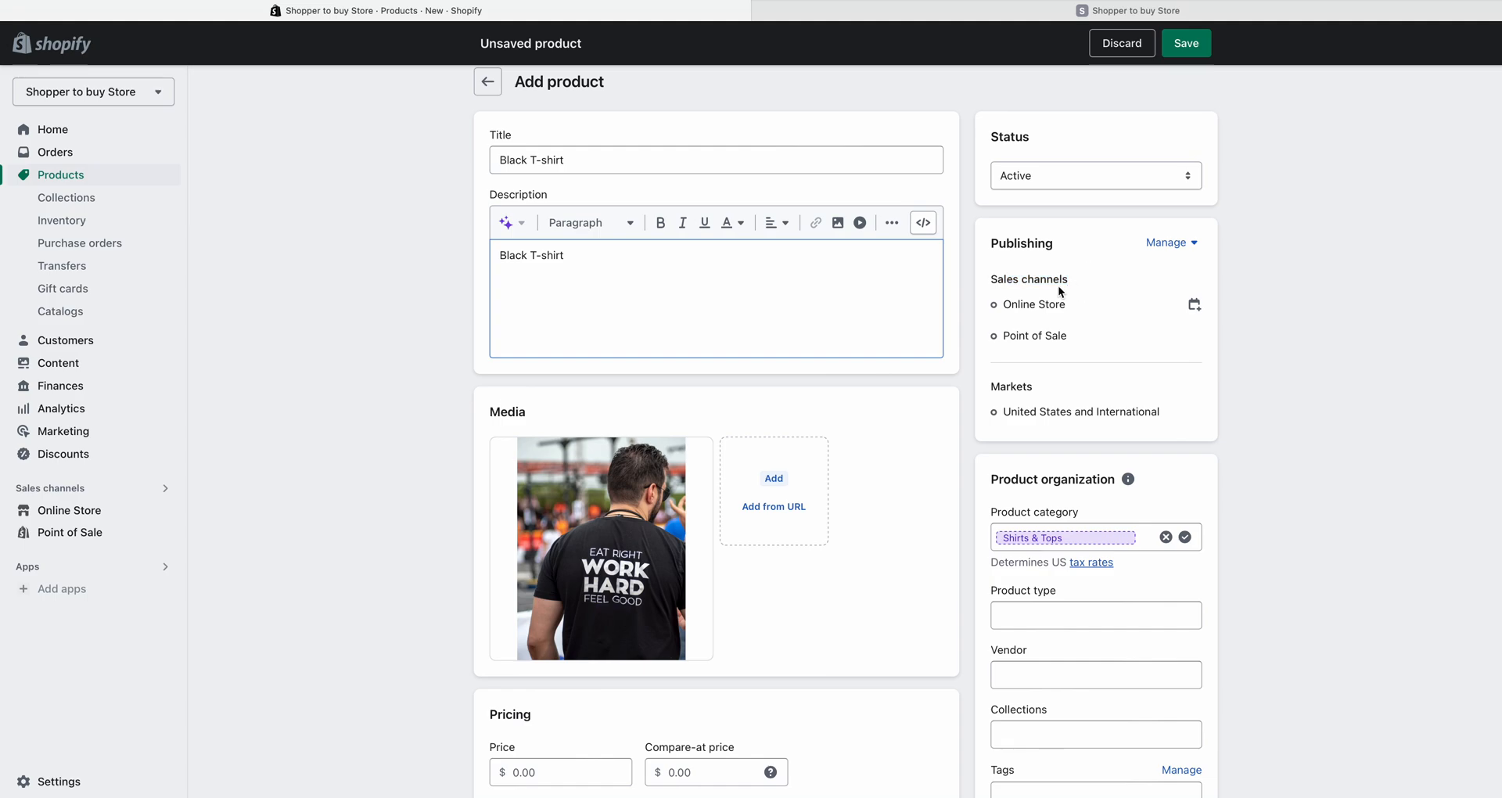
drag(1003, 303, 1091, 302)
click(1025, 335)
drag(1024, 335, 1107, 332)
click(1104, 330)
drag(997, 395, 1070, 390)
click(1050, 406)
drag(1003, 413, 1160, 409)
click(1016, 395)
click(1170, 244)
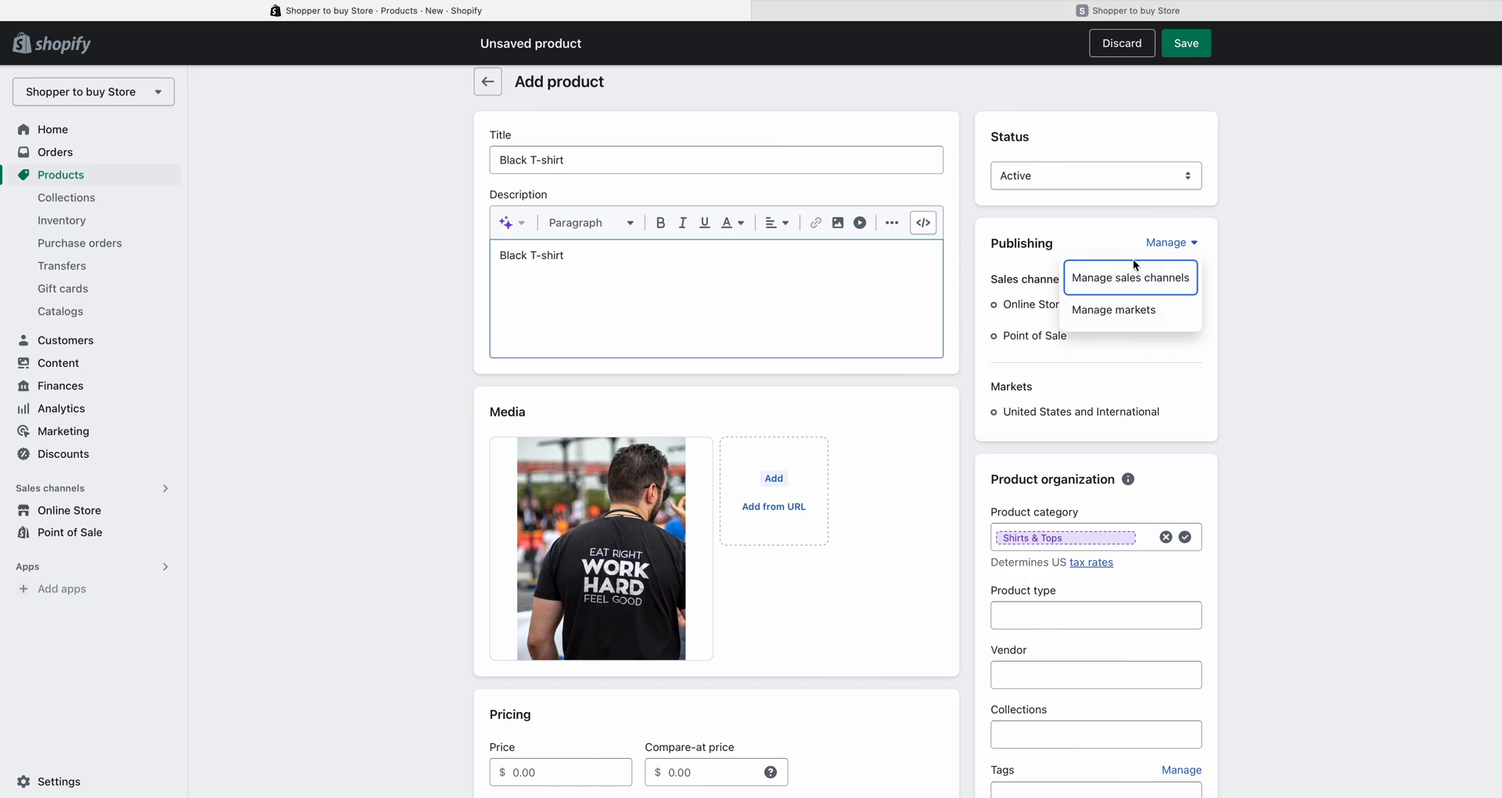
click(1288, 310)
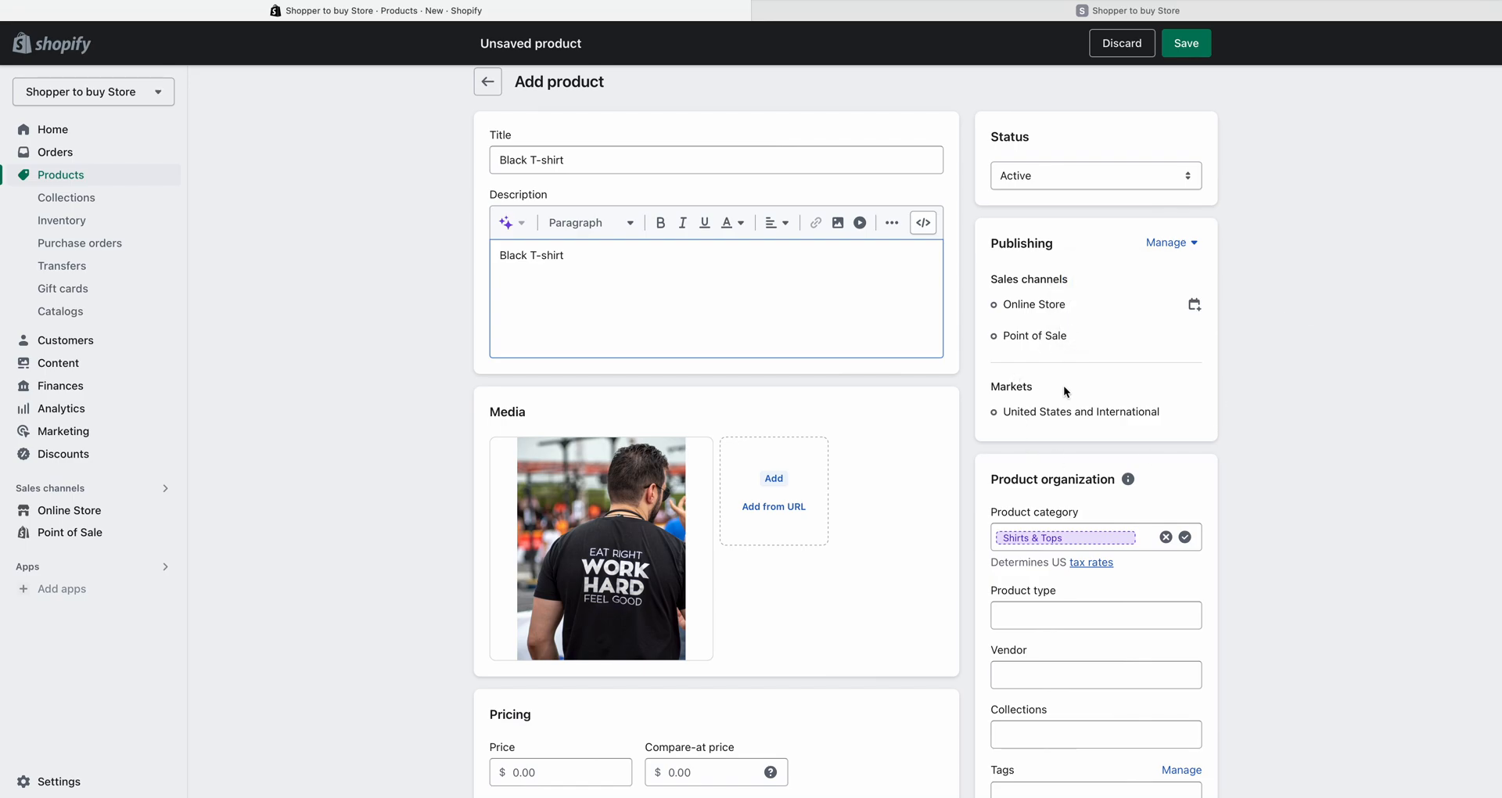
- Accept the suggested product category Shirts & Tops and clear it again
scroll(1070, 388, down, 5)
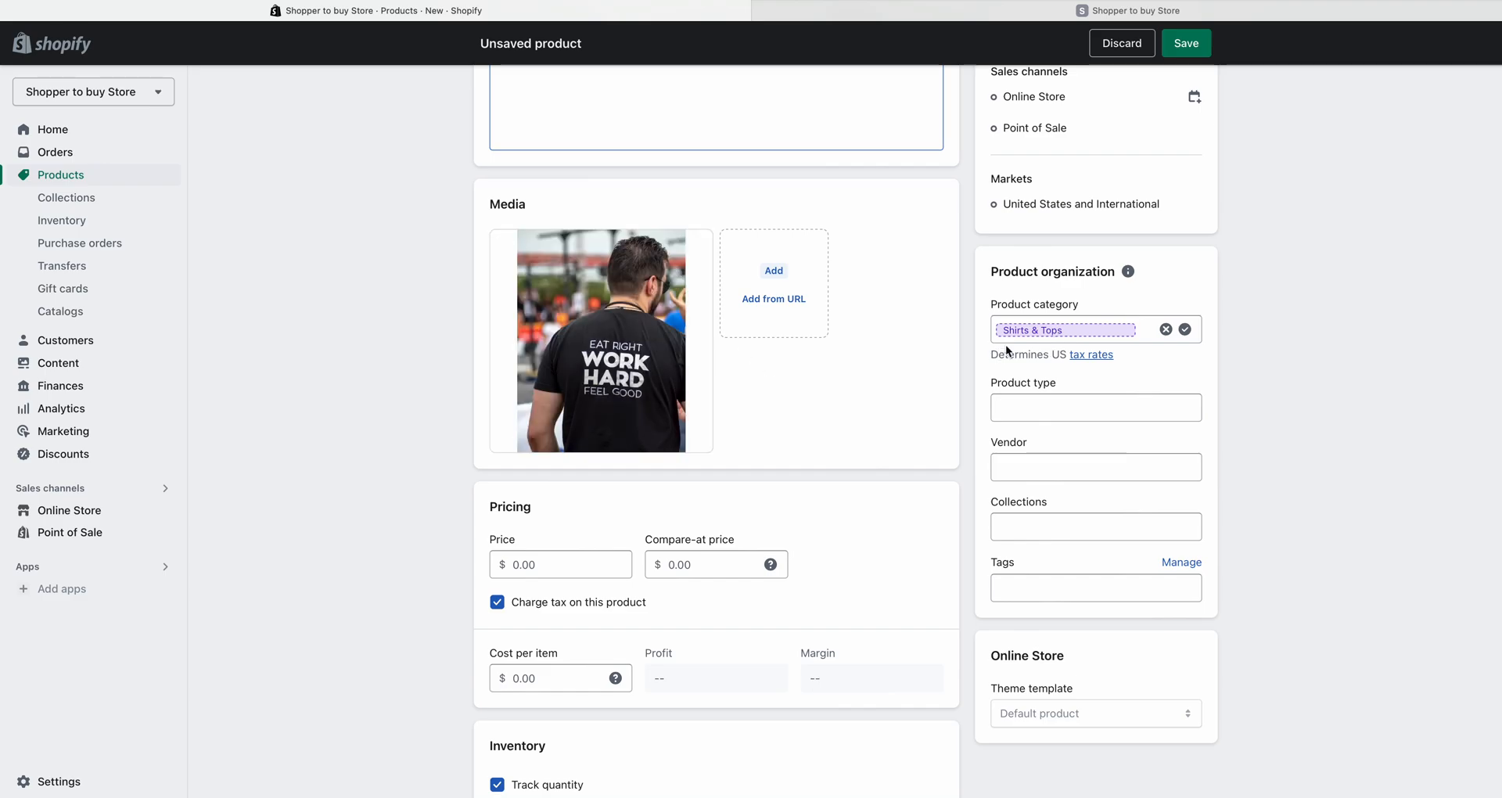
click(1184, 329)
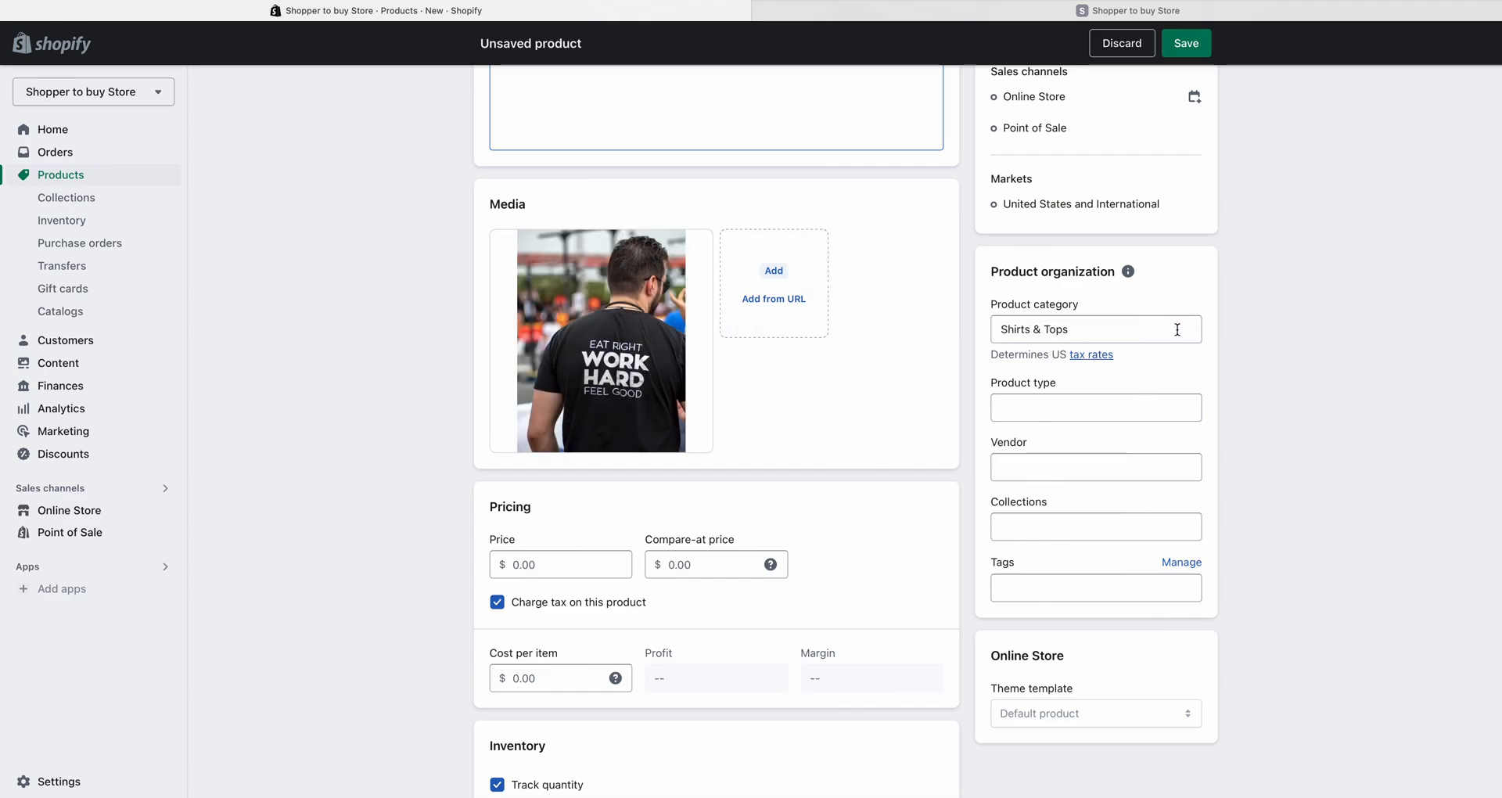
drag(1100, 329, 952, 329)
key(BackSpace)
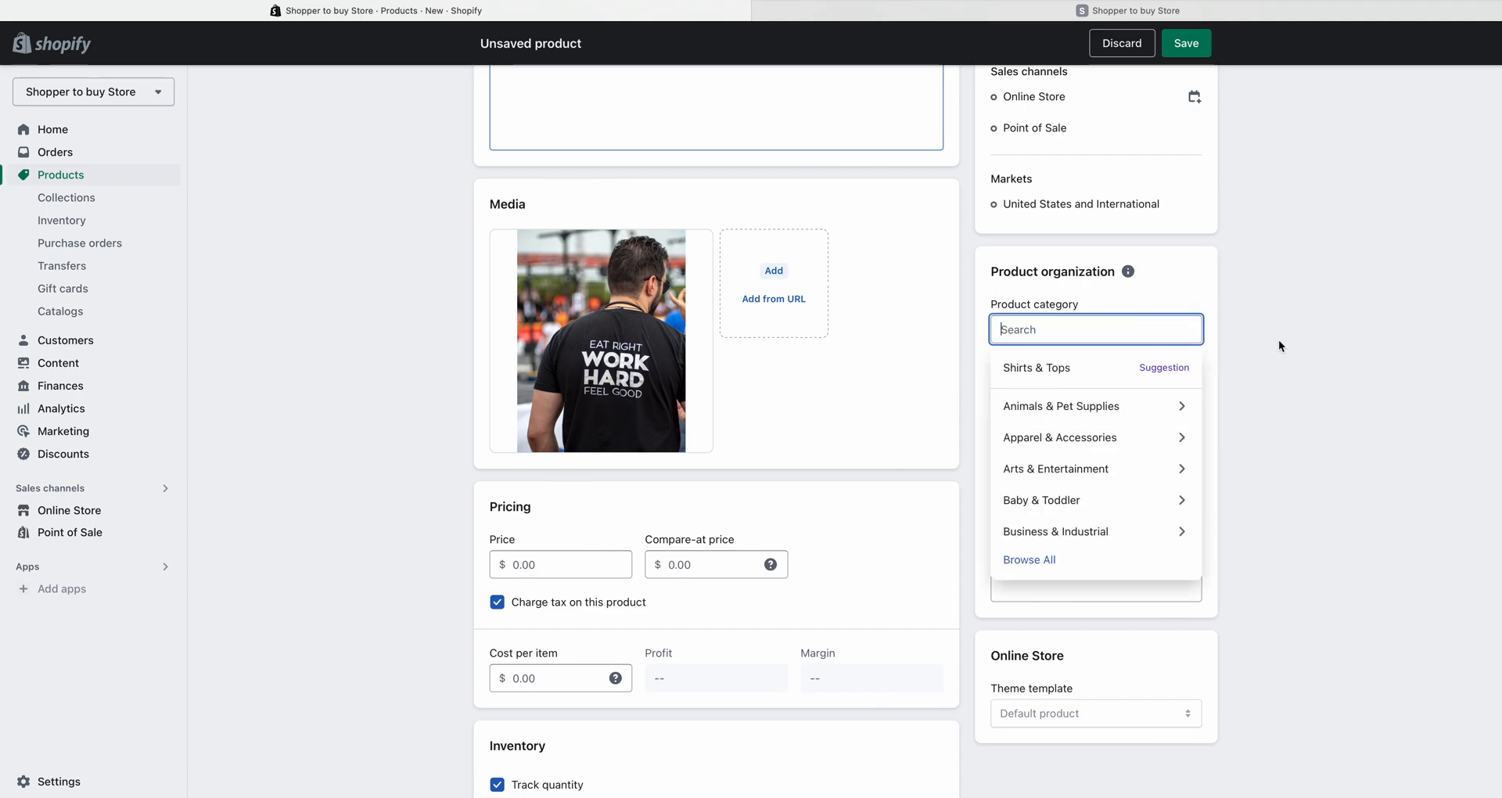
click(1304, 343)
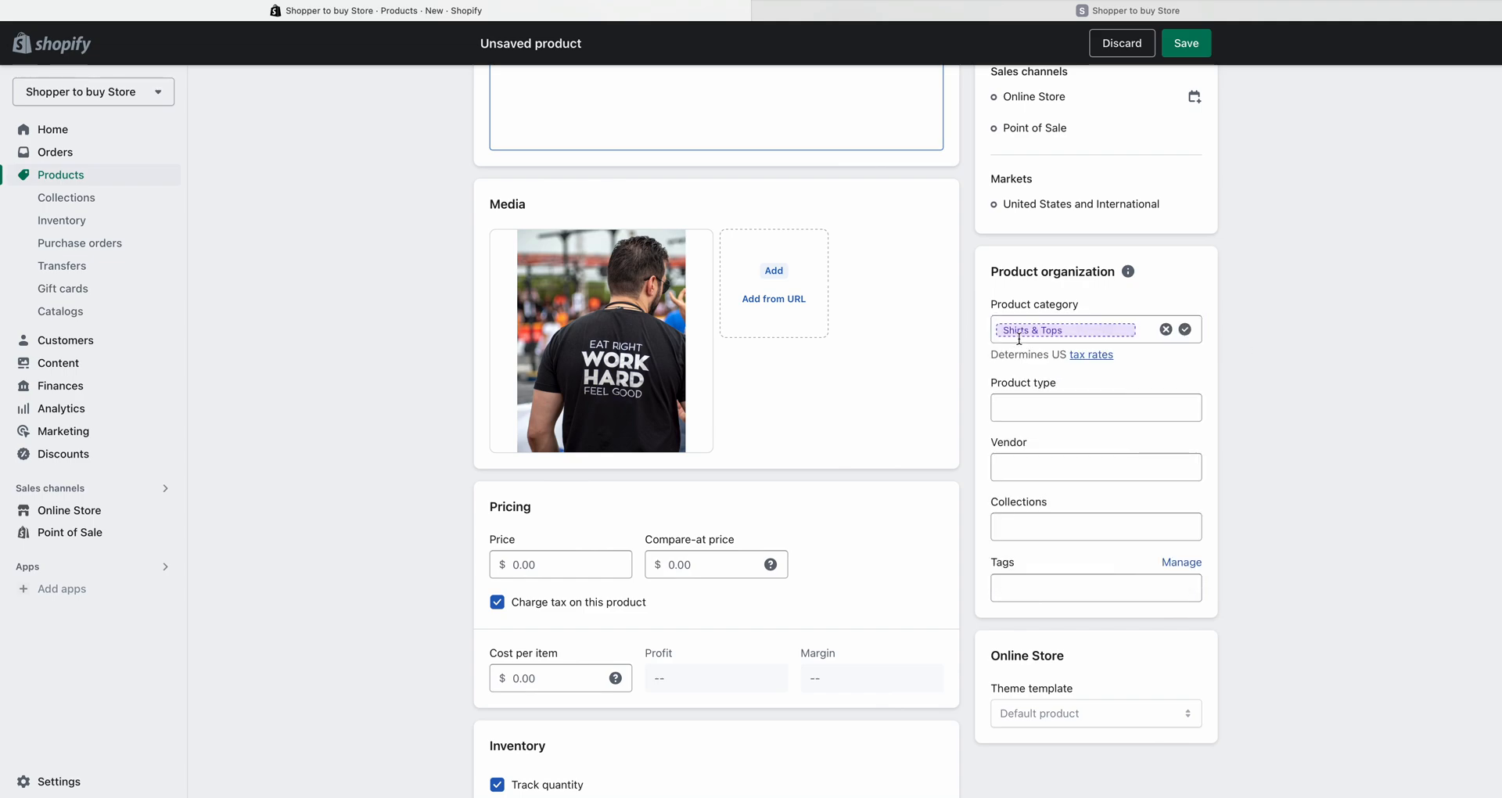
- Dismiss the suggested category, search the product categories for "shirt" and choose Shirts & Tops
click(1165, 329)
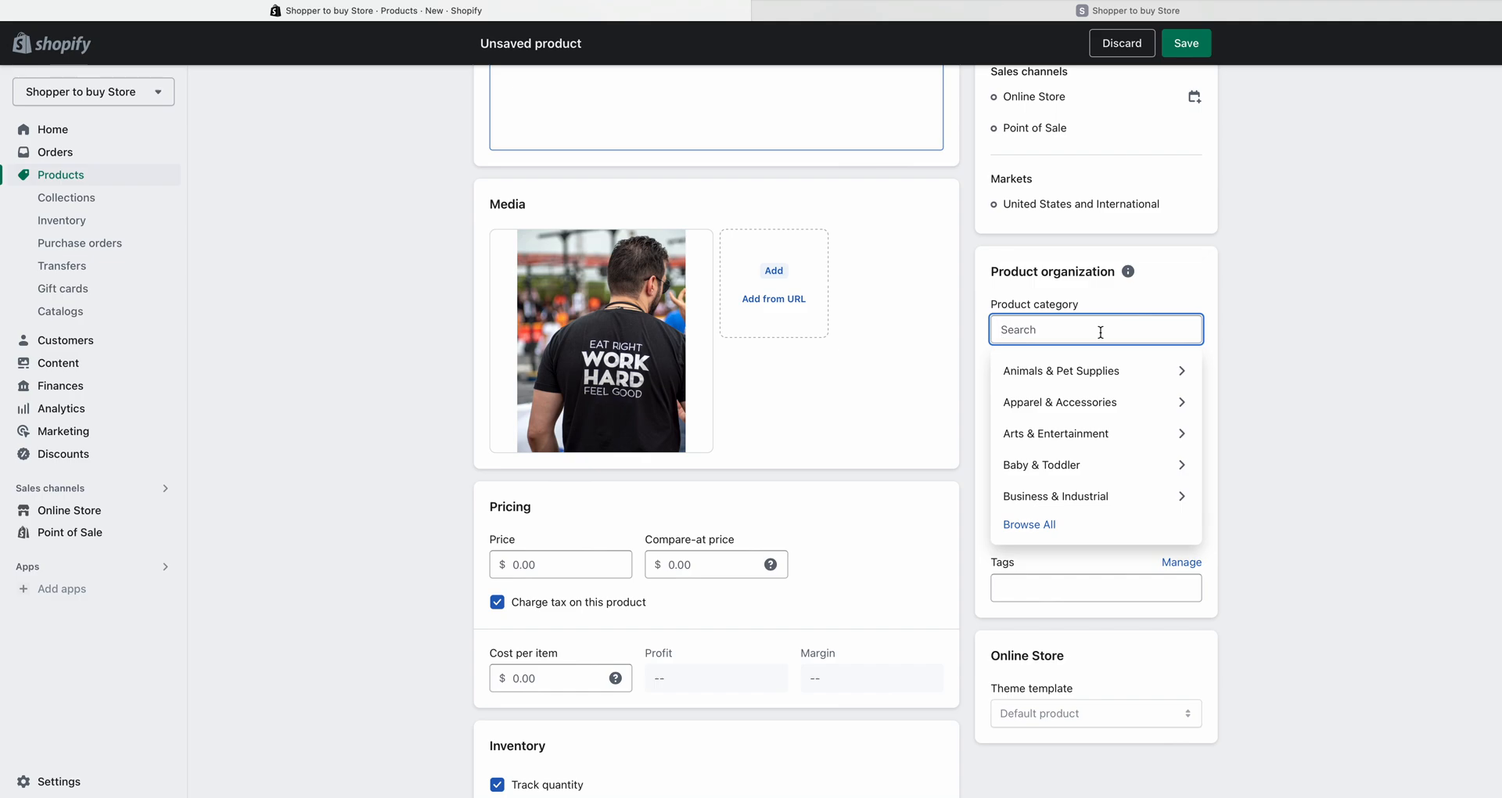
text(shit)
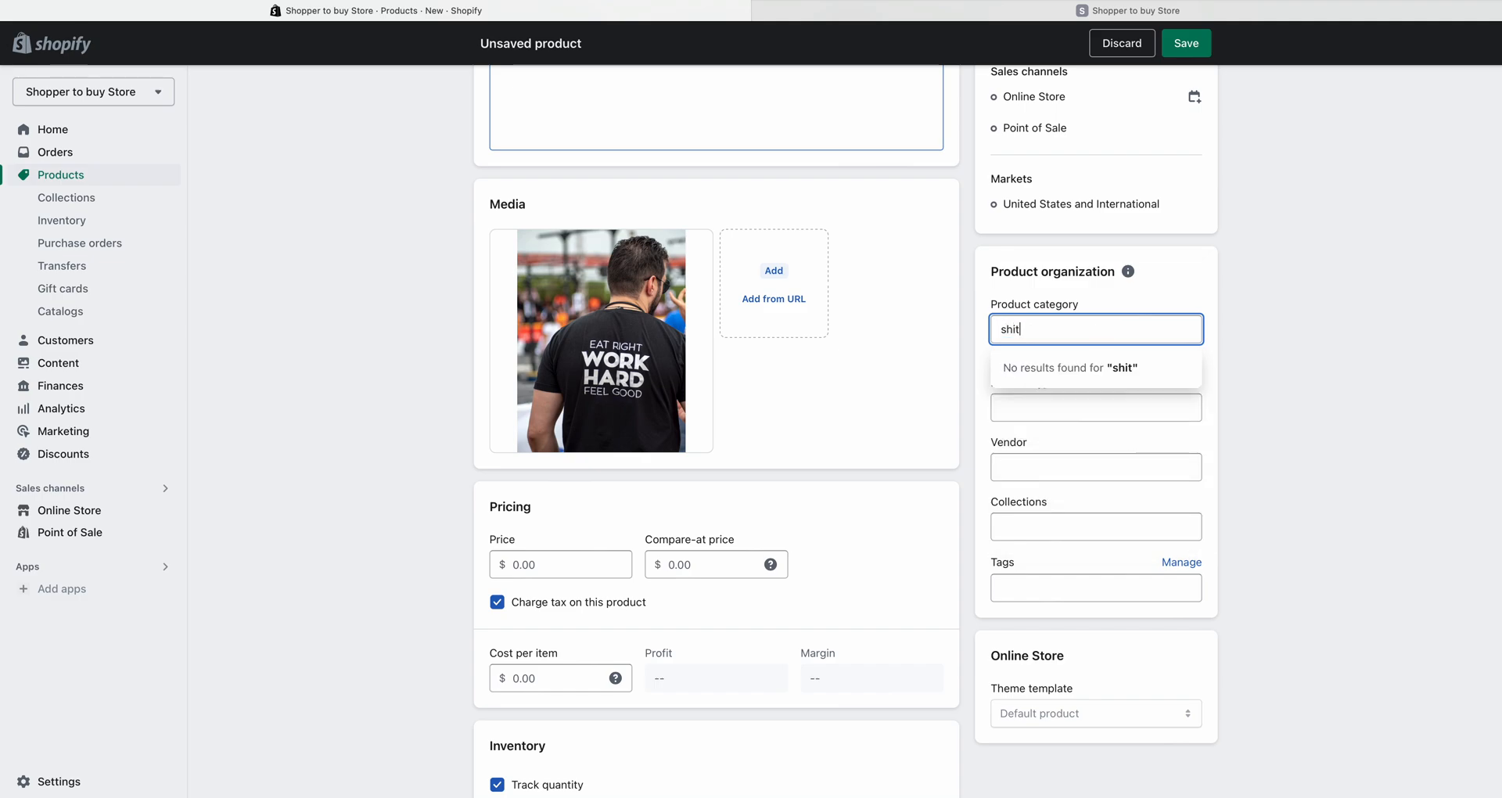
key(BackSpace)
text(rt)
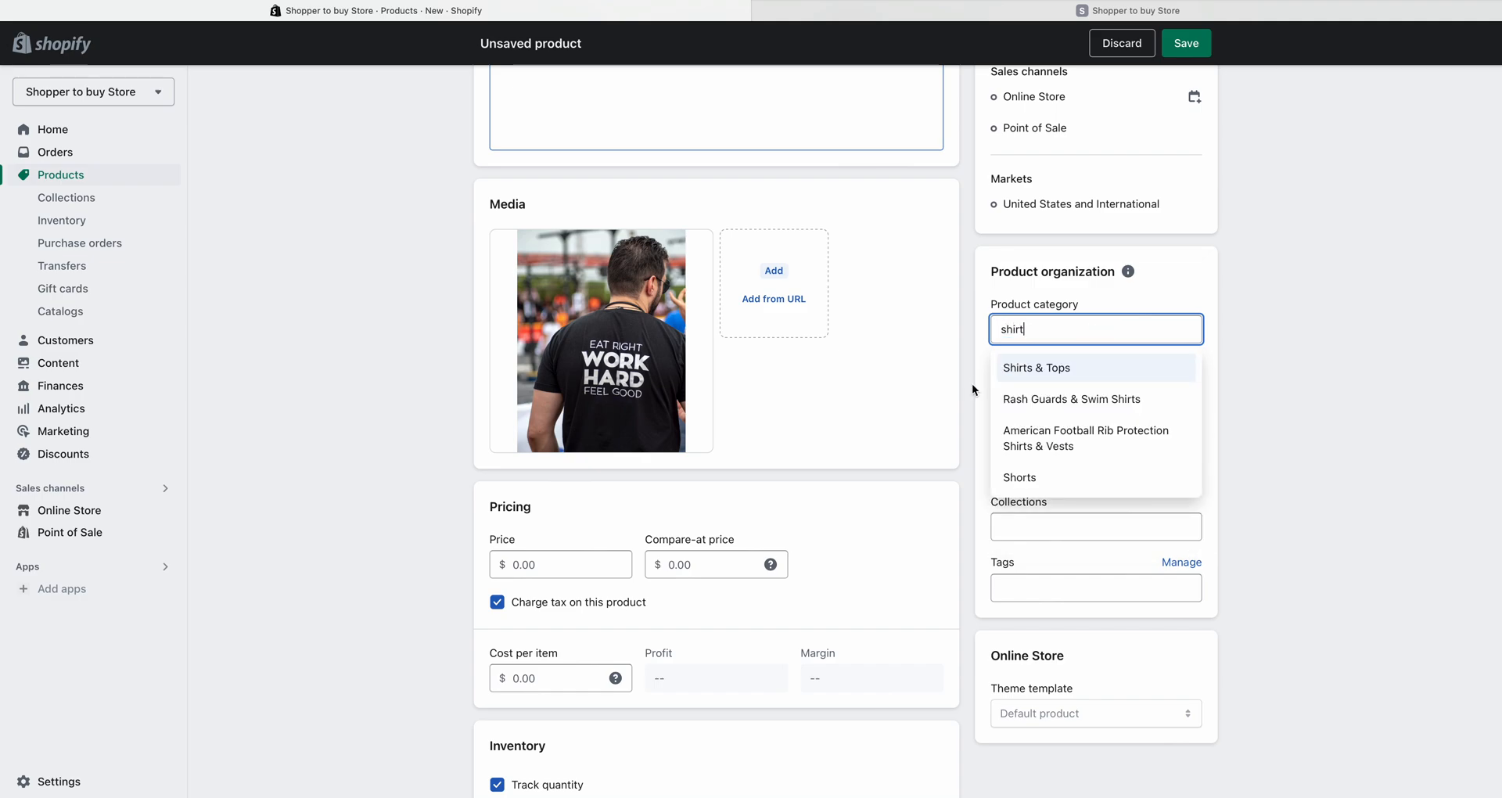
click(1072, 370)
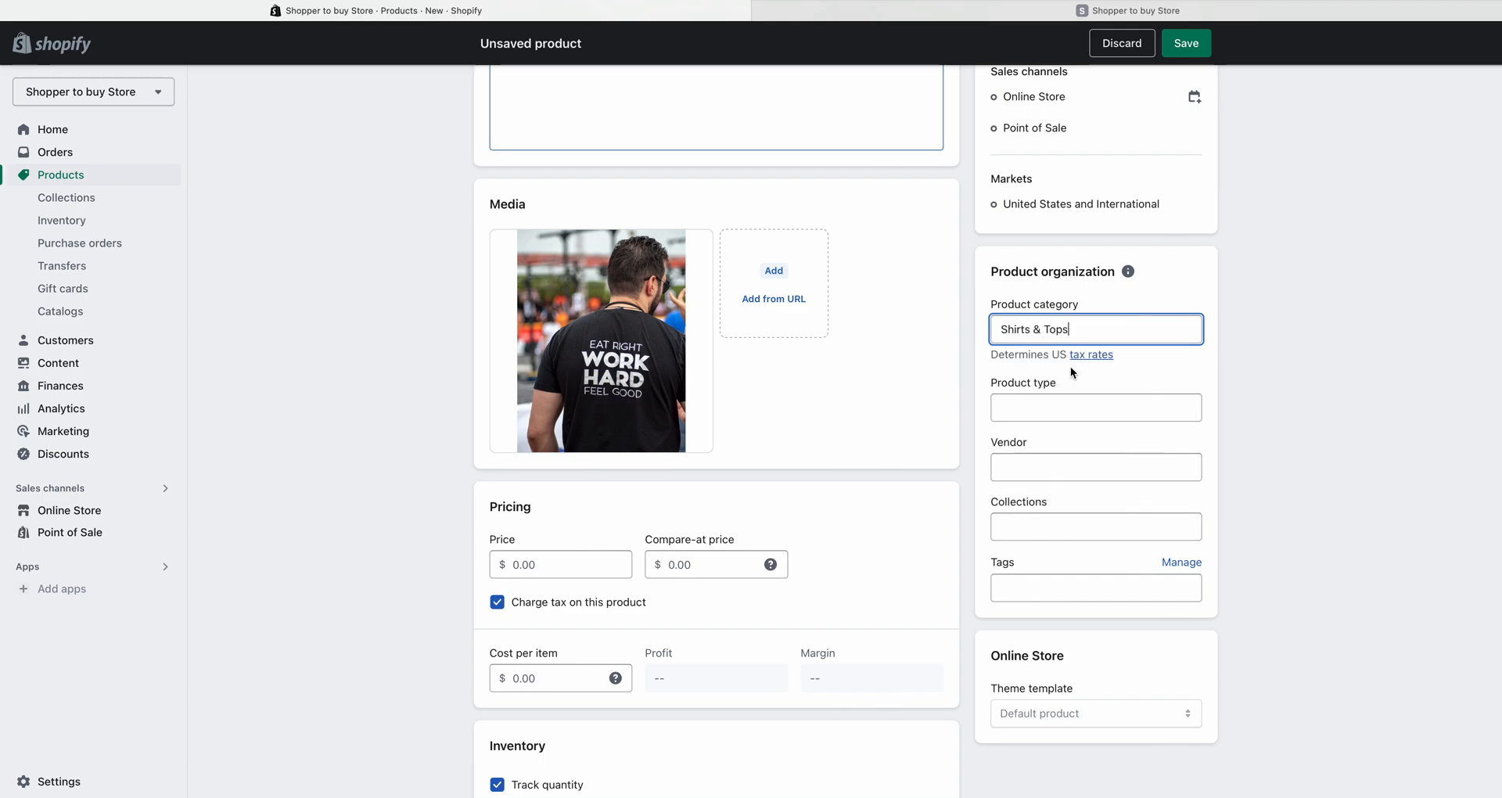
- Set the product type to T-shirt and add Shopper To Buy as the vendor
click(1113, 406)
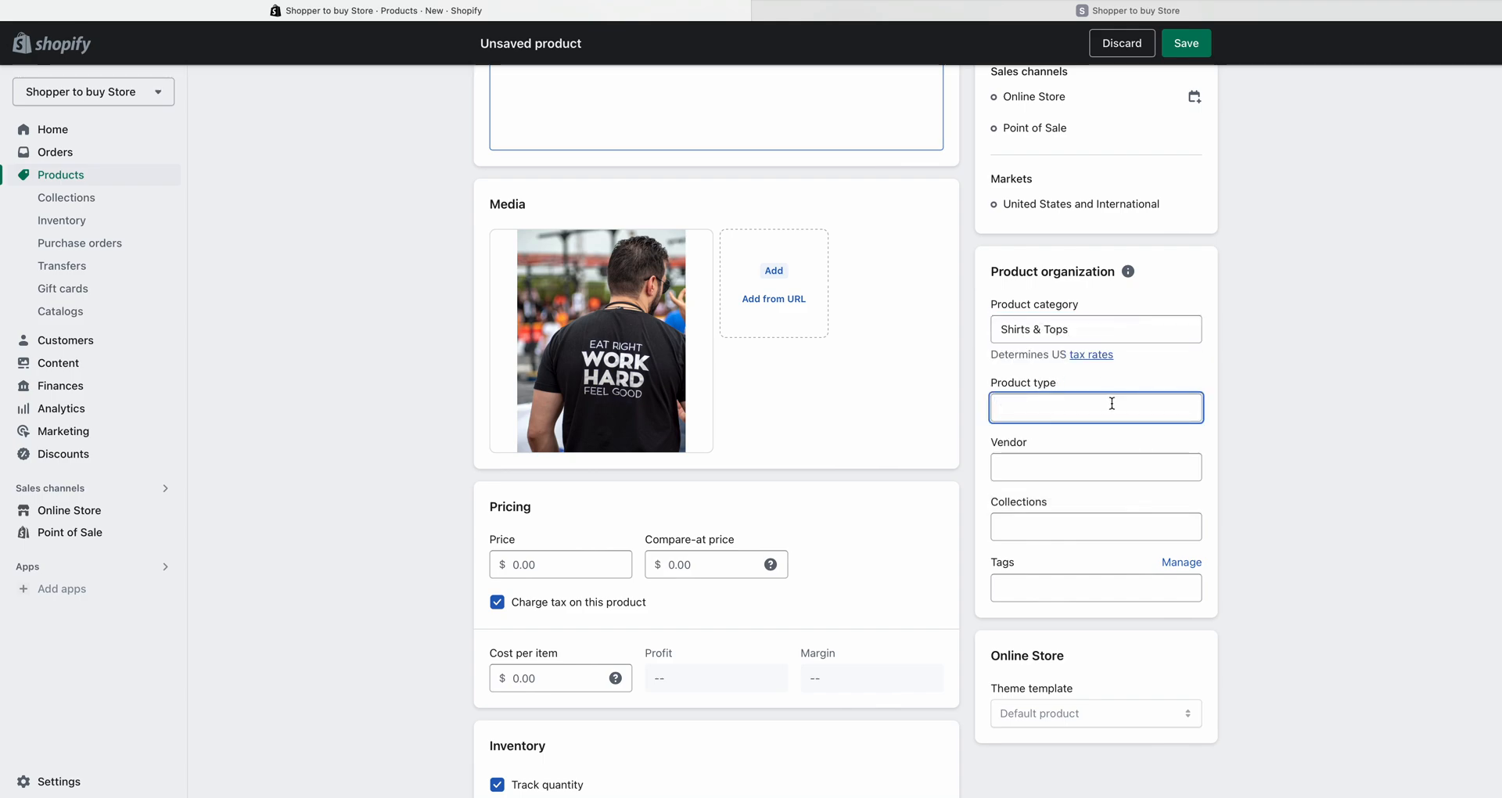
text(T-shirt)
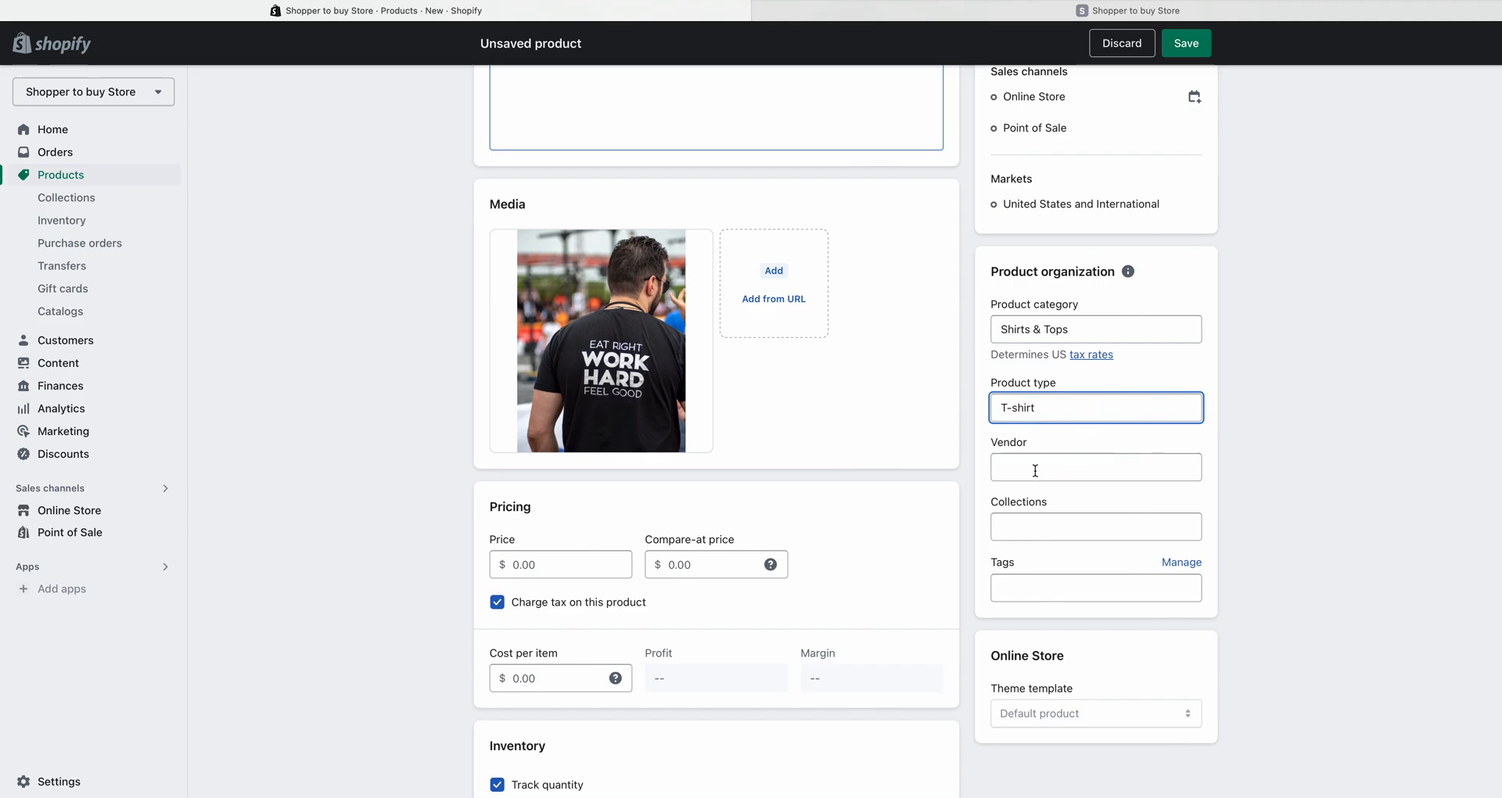
click(1035, 471)
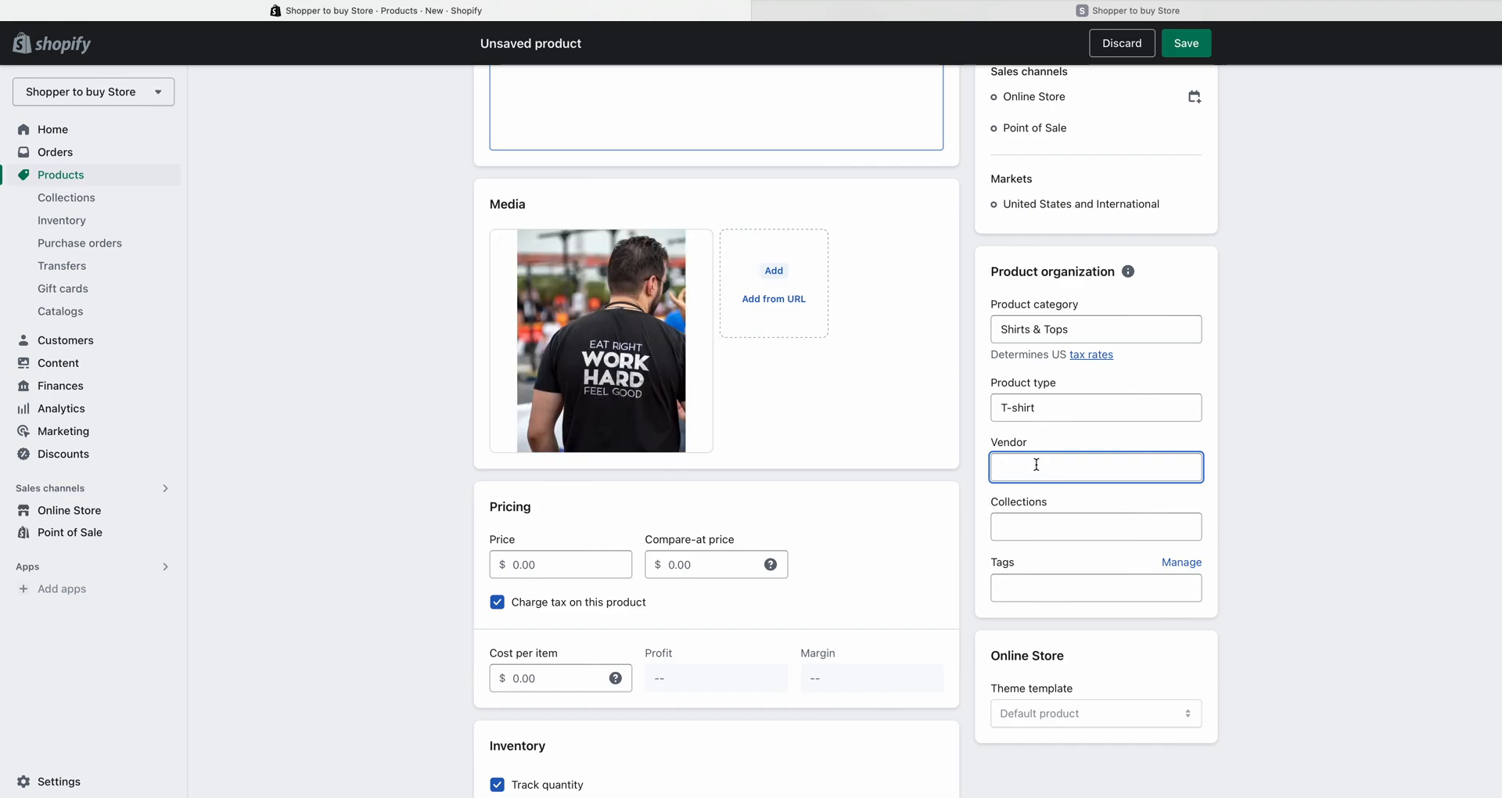
text(S)
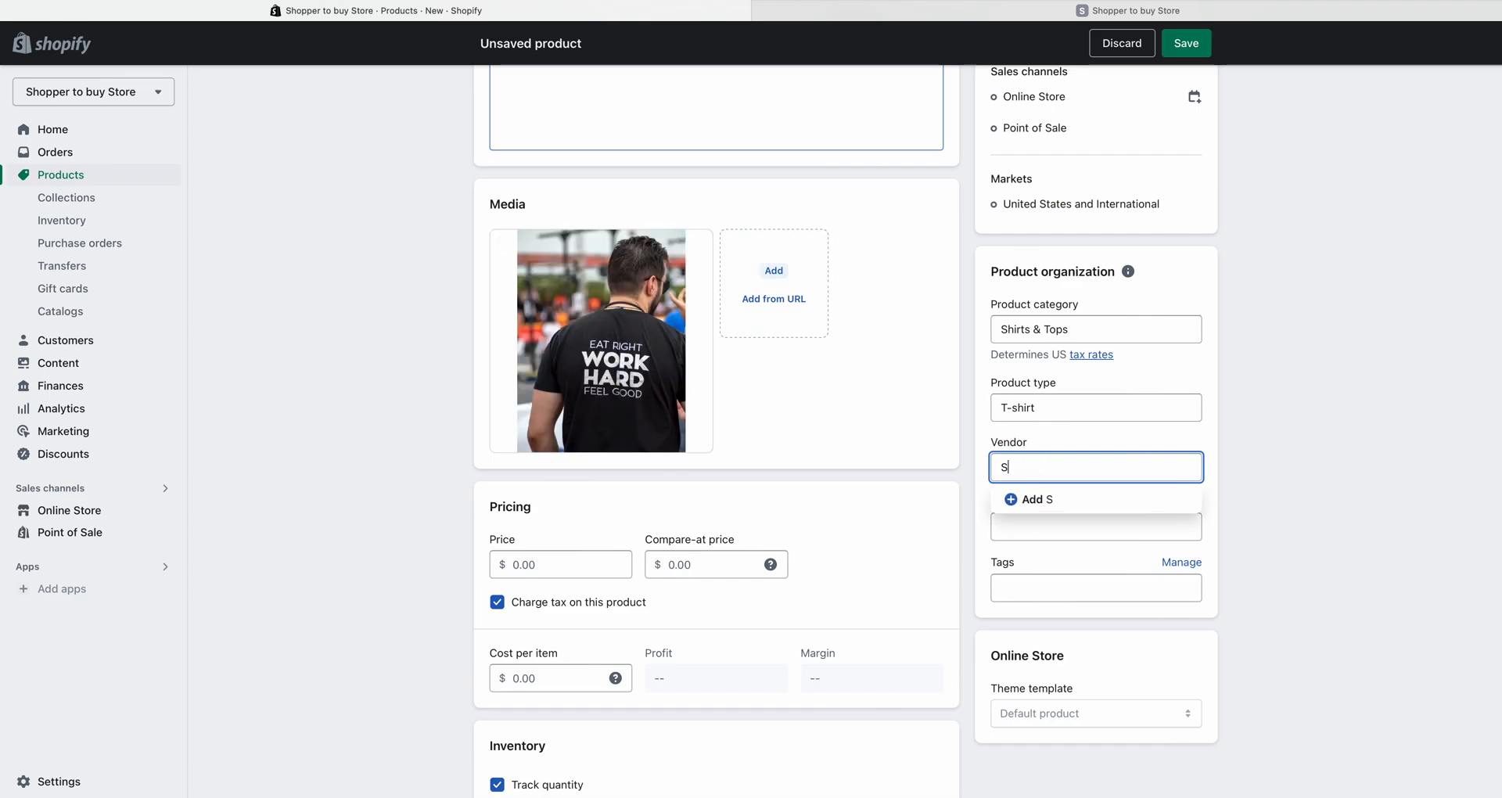
text(hopper To)
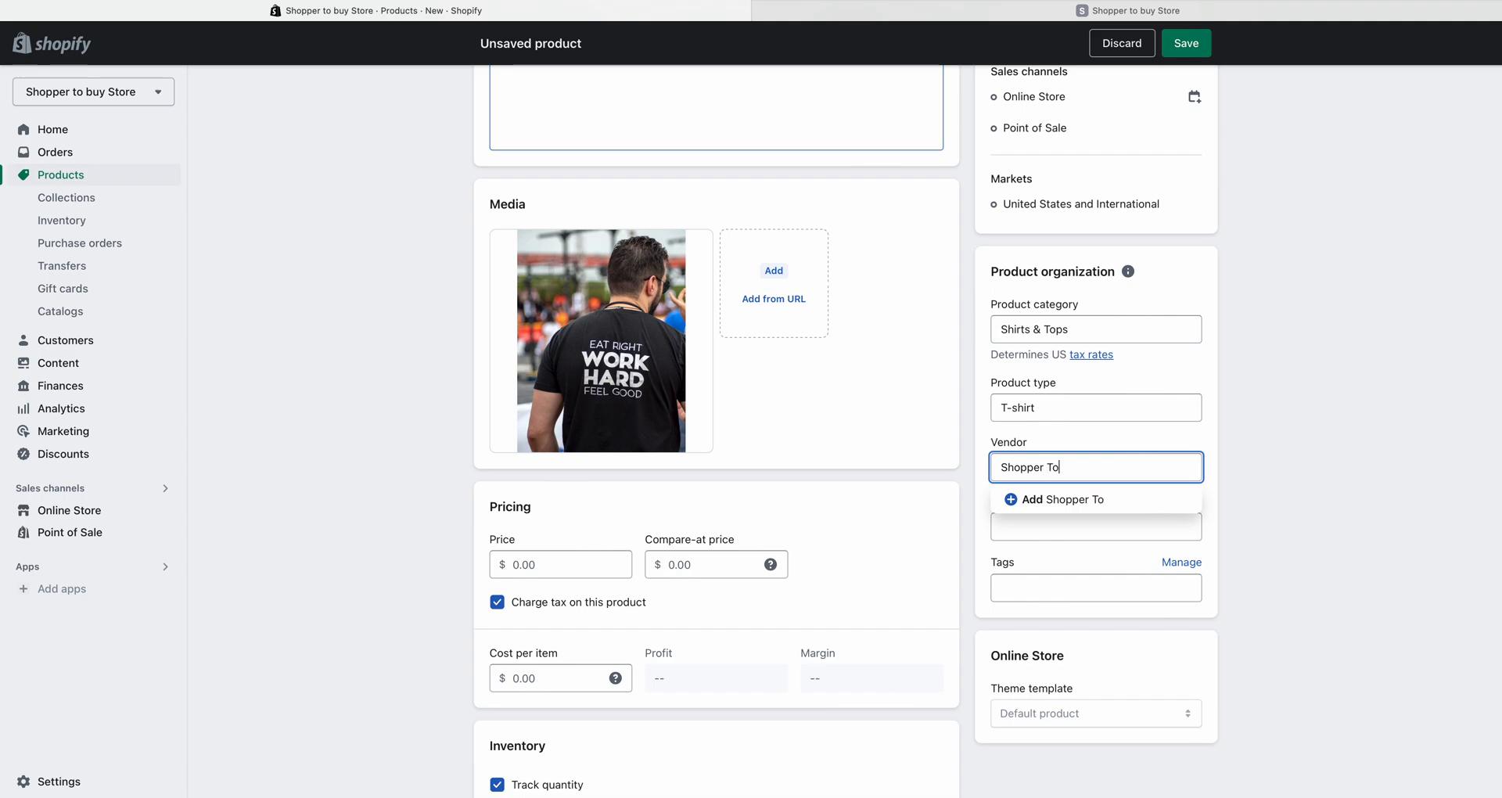
text( Buy)
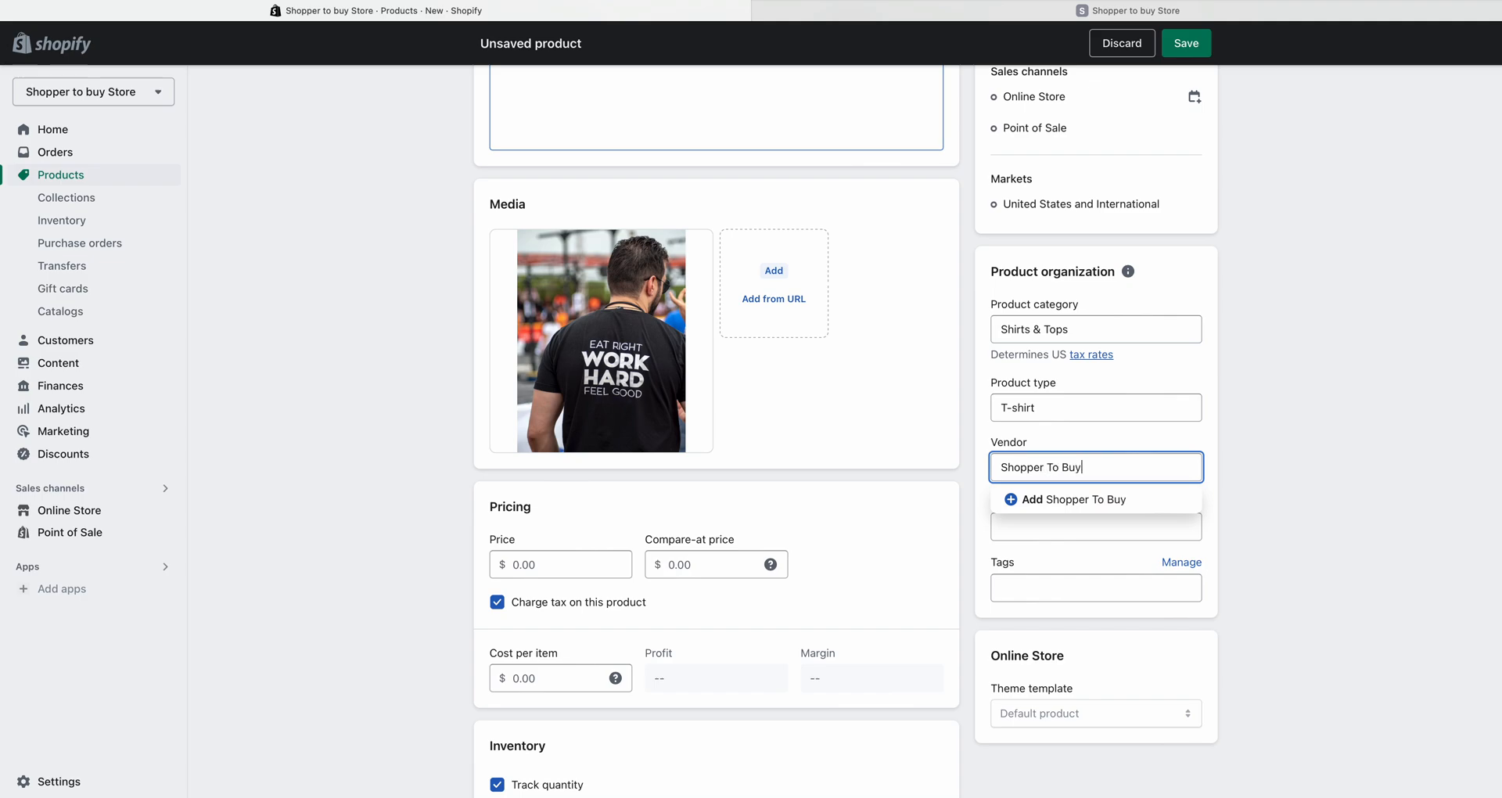
click(1033, 499)
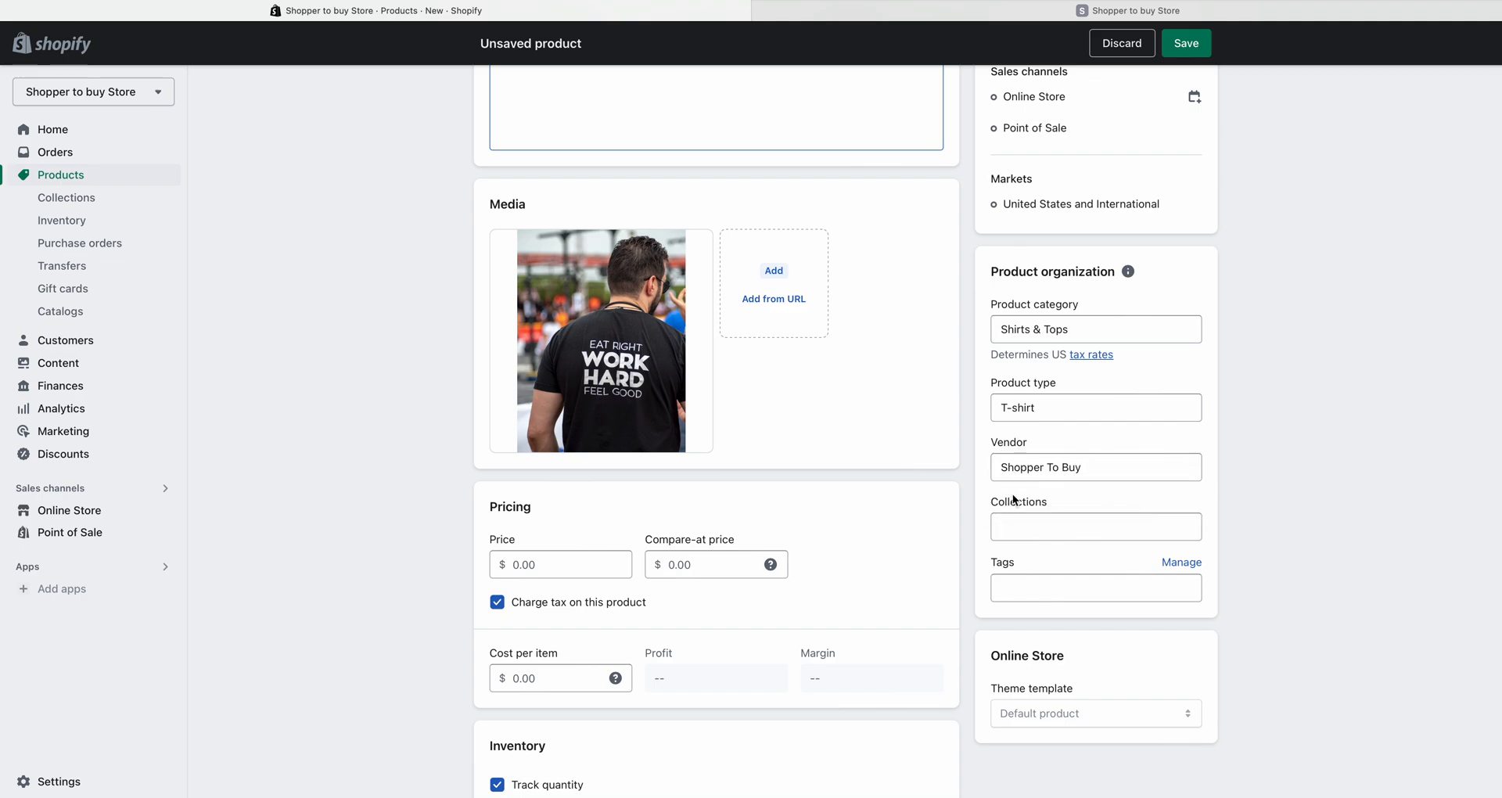
- Add the product to the Home page collection
click(1039, 528)
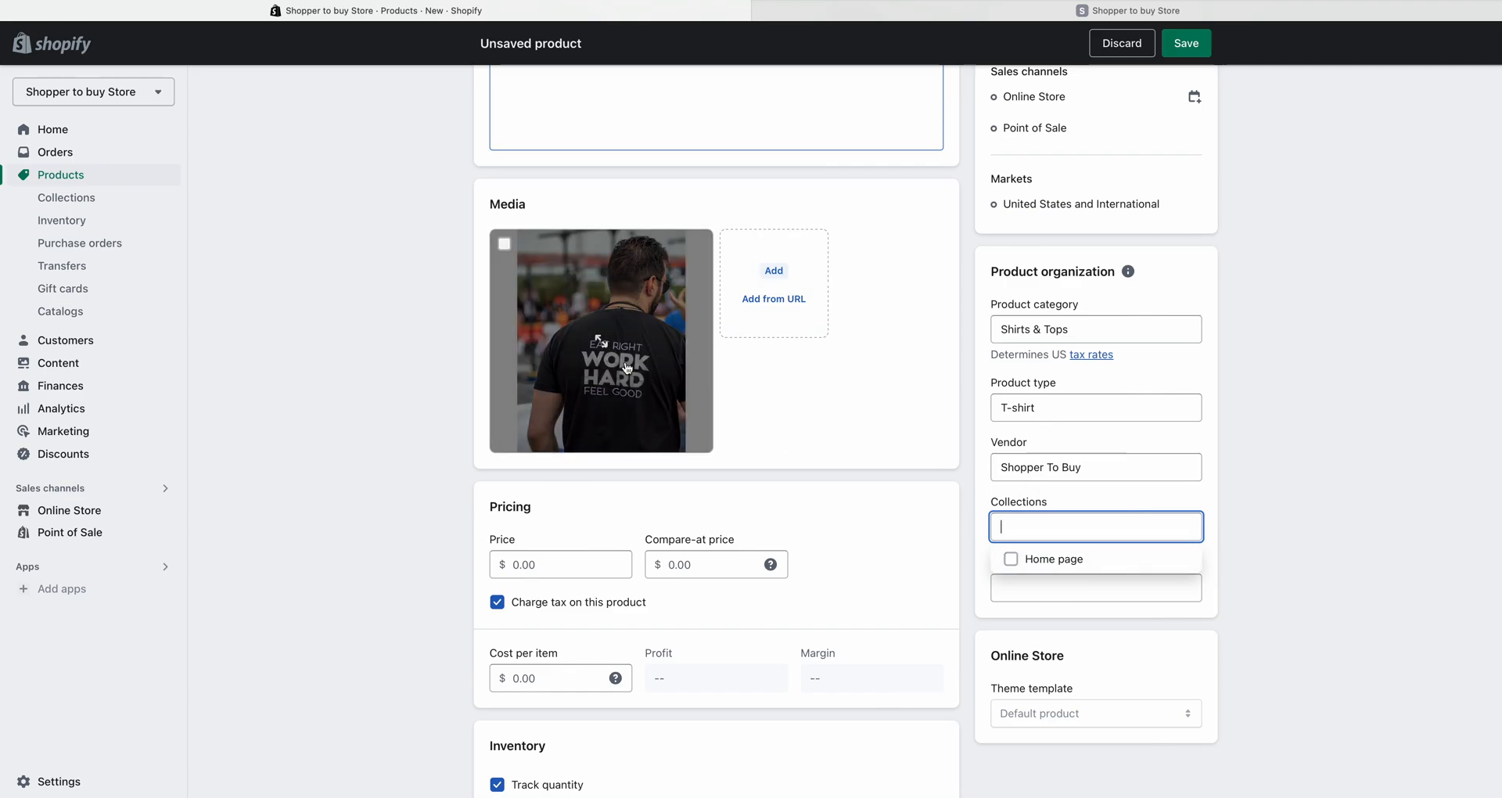
click(1057, 561)
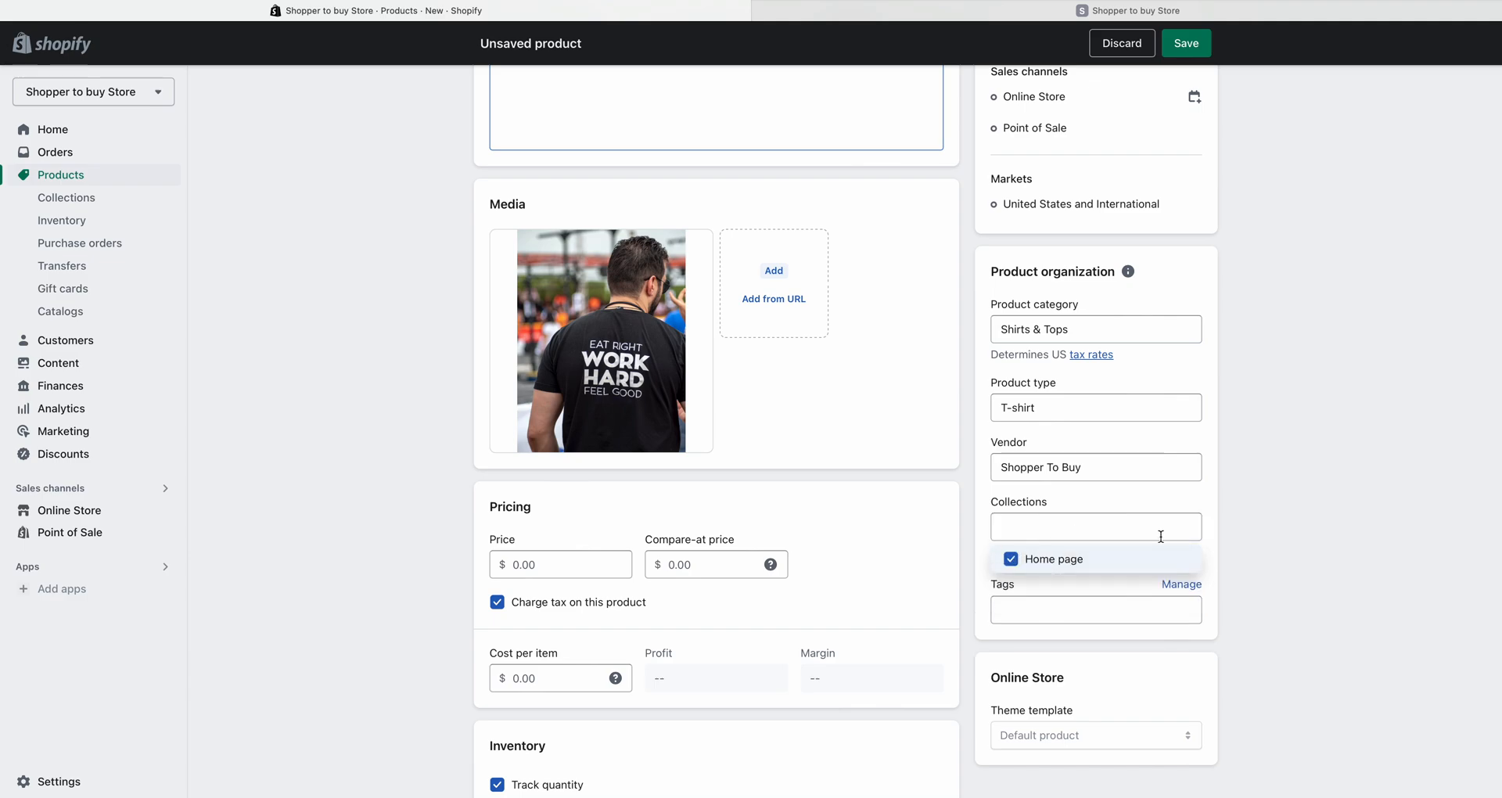
click(1262, 532)
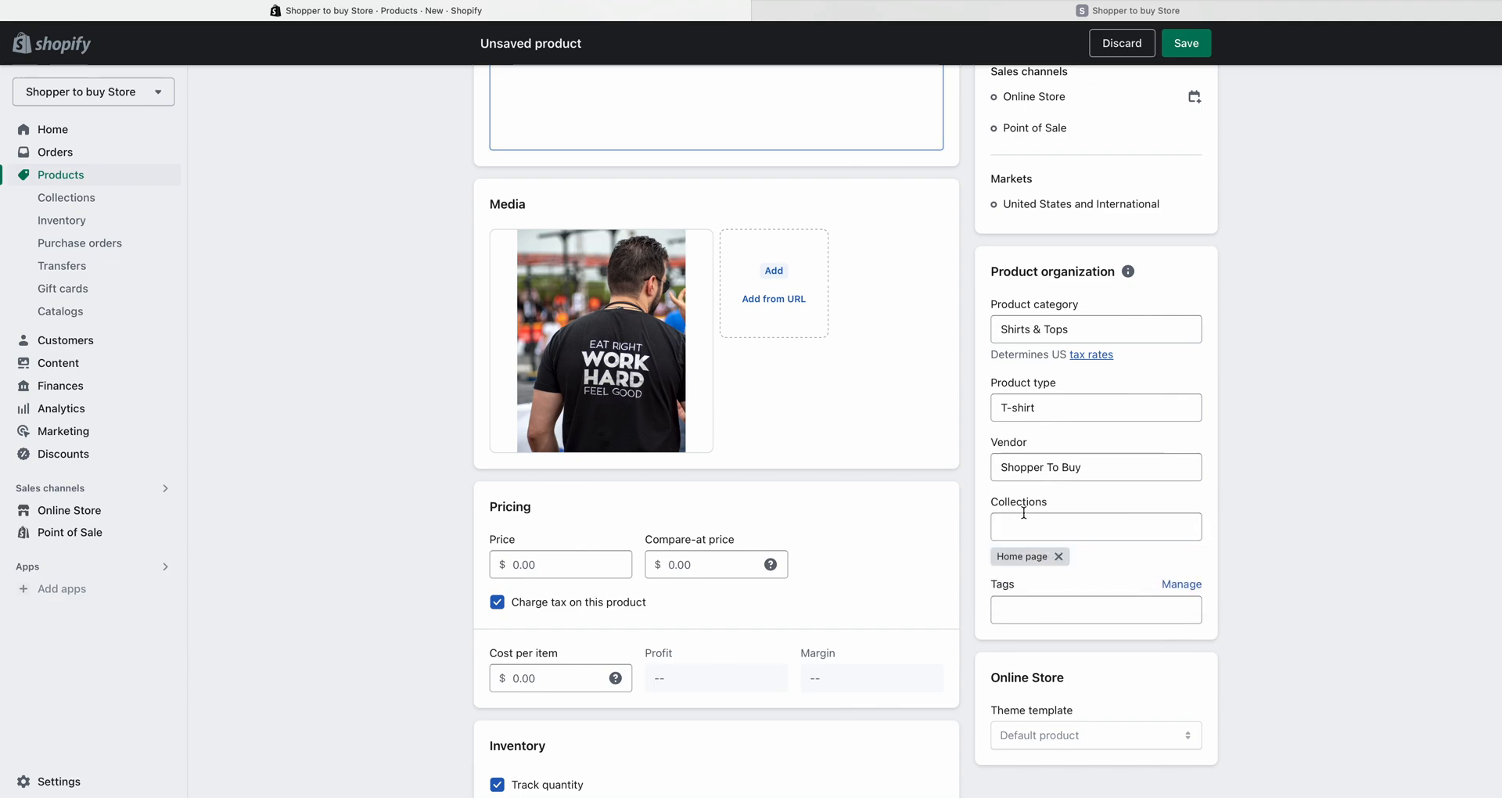
click(1008, 608)
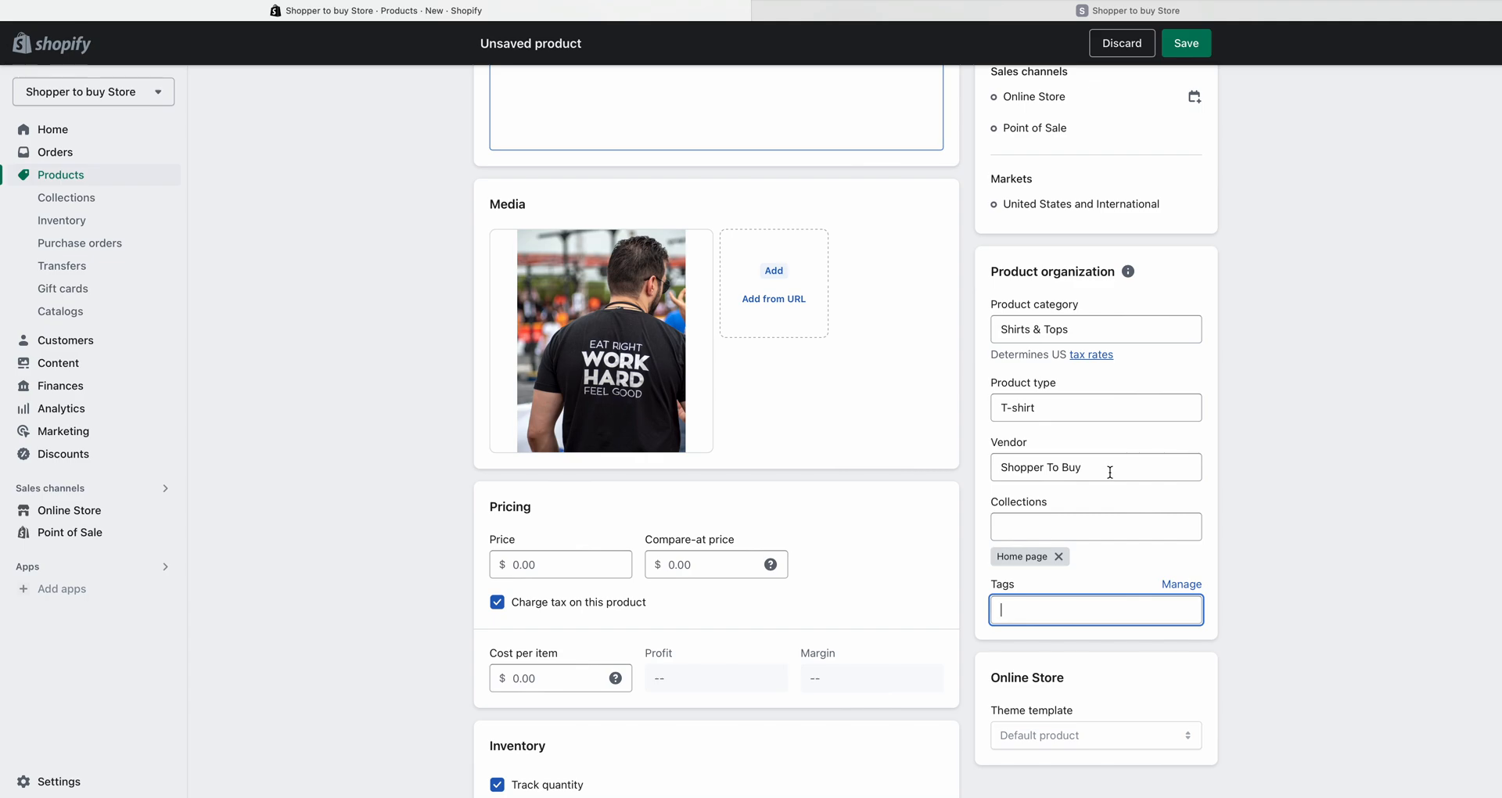
text(shirt)
key(Return)
text(tshirt)
key(Return)
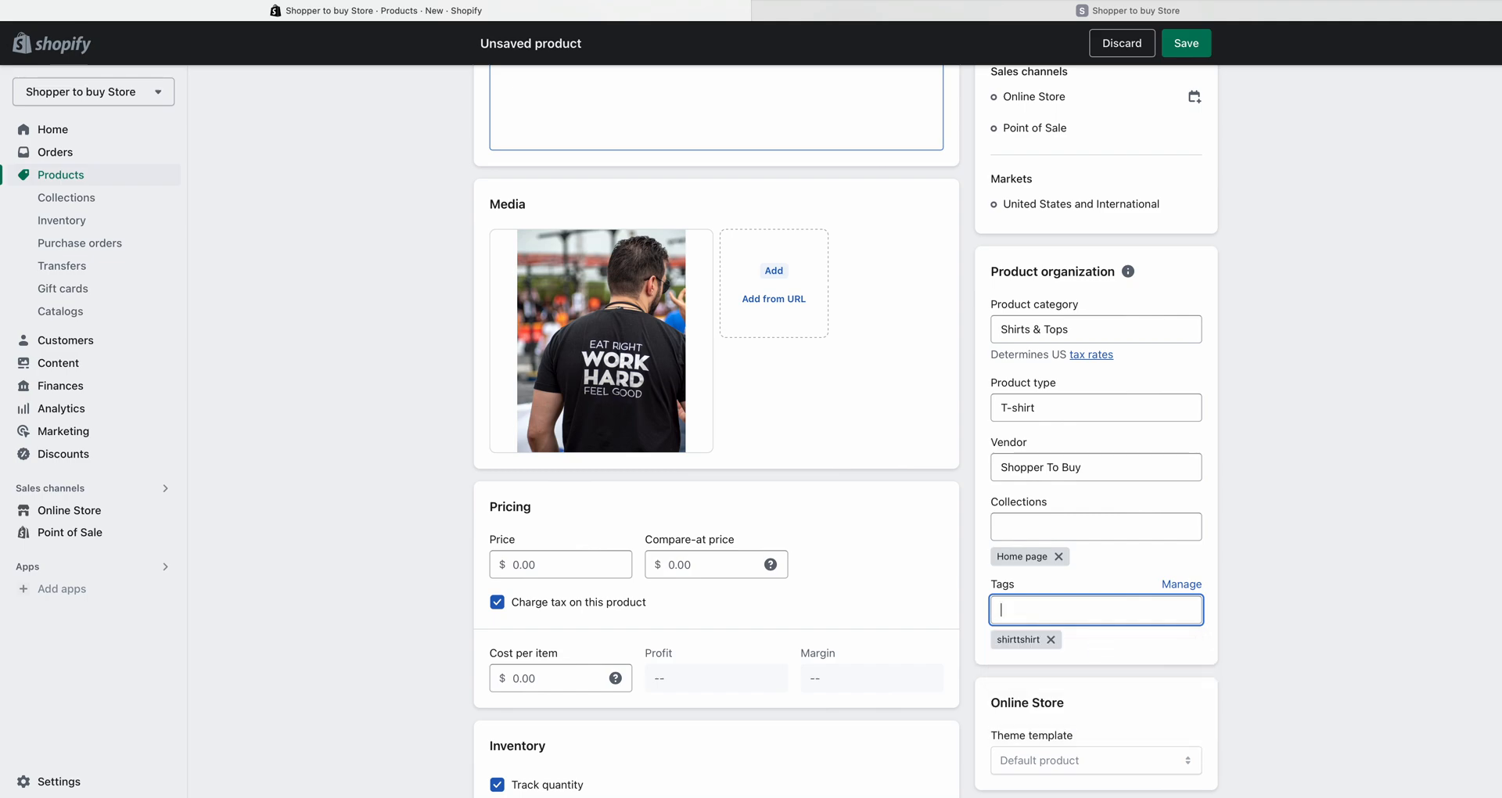
click(1050, 639)
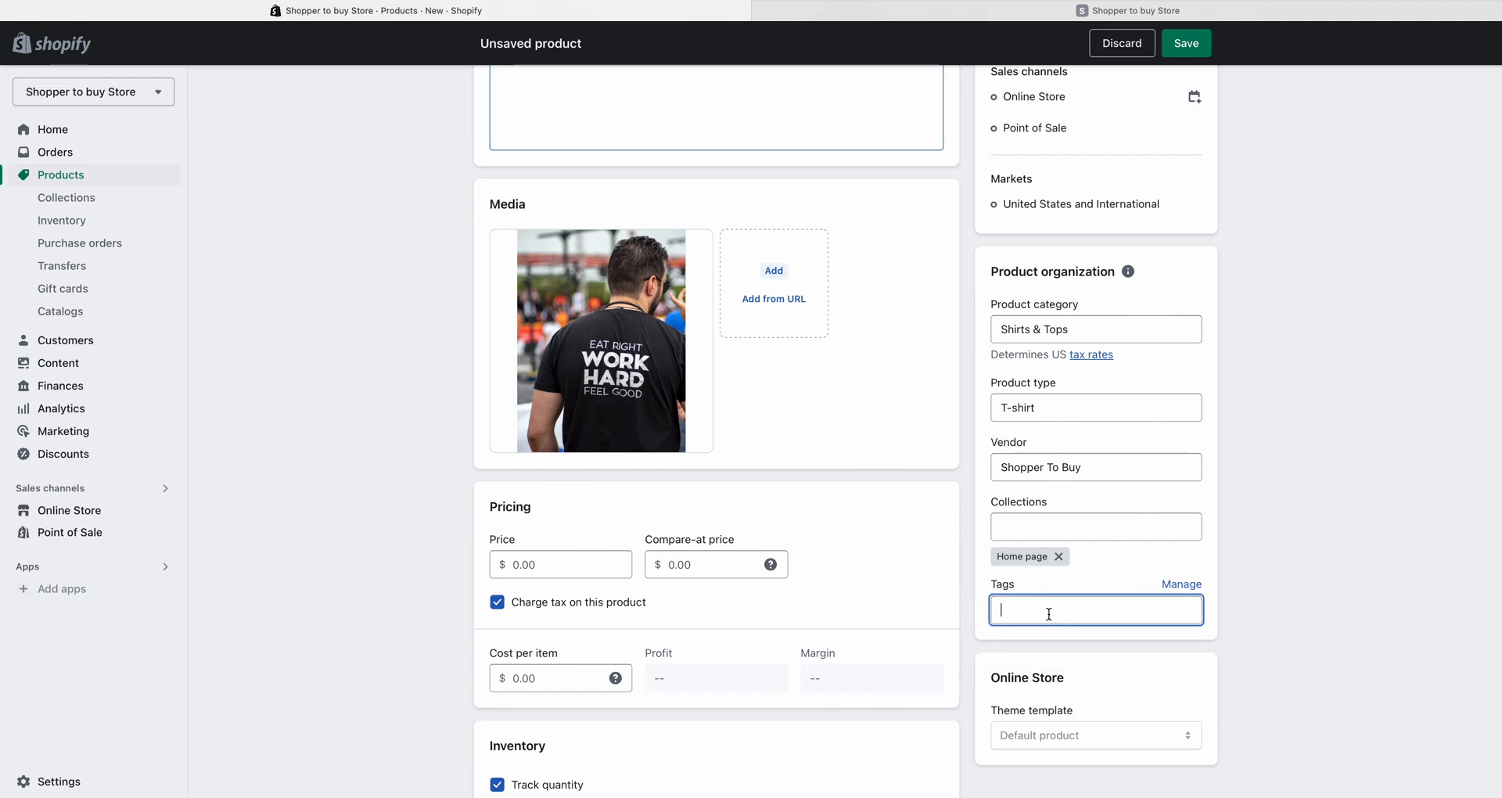
- Add the tags tee and shirt to the product as two separate tags
text(tee)
key(Return)
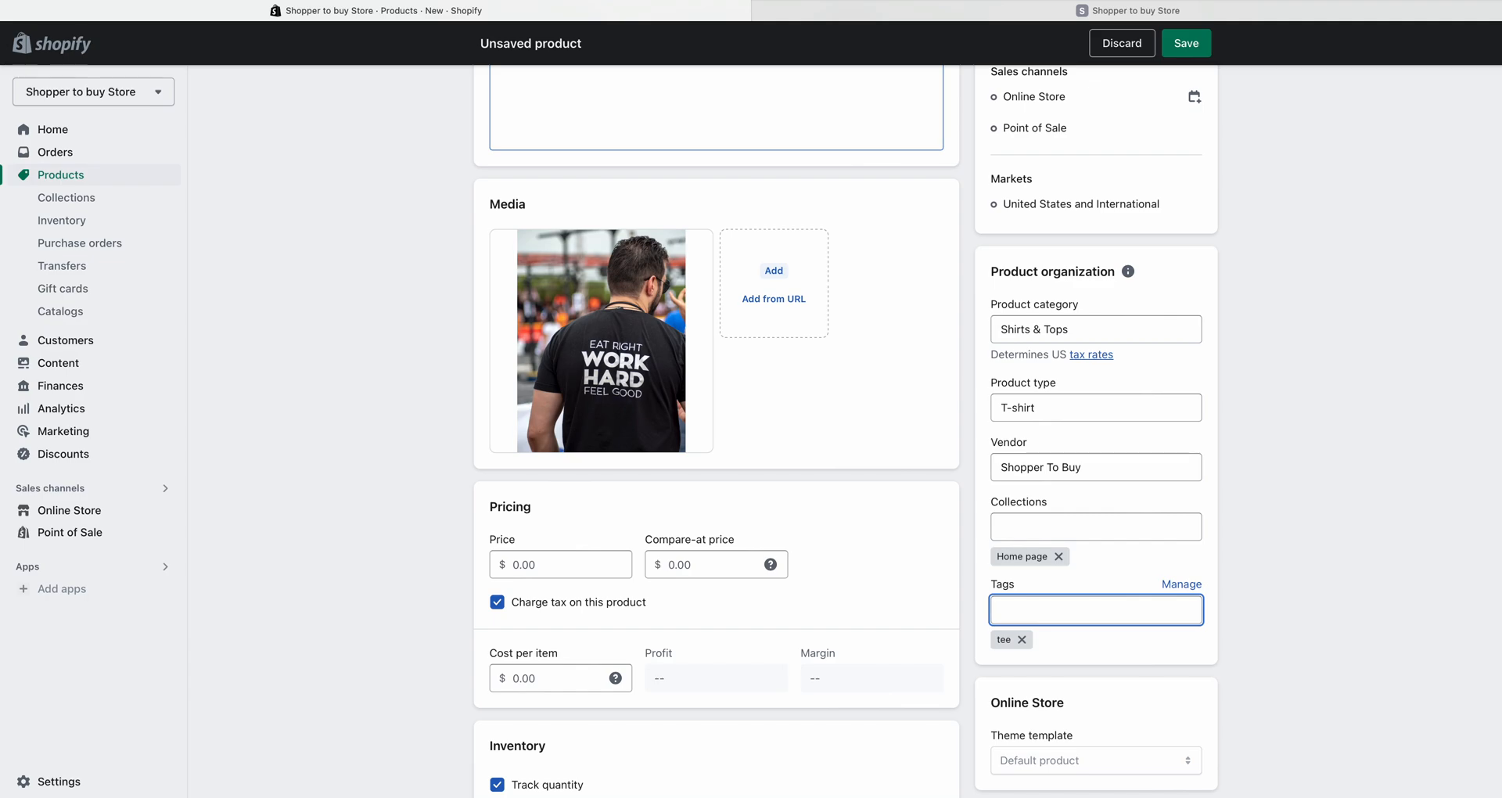
text(shirt)
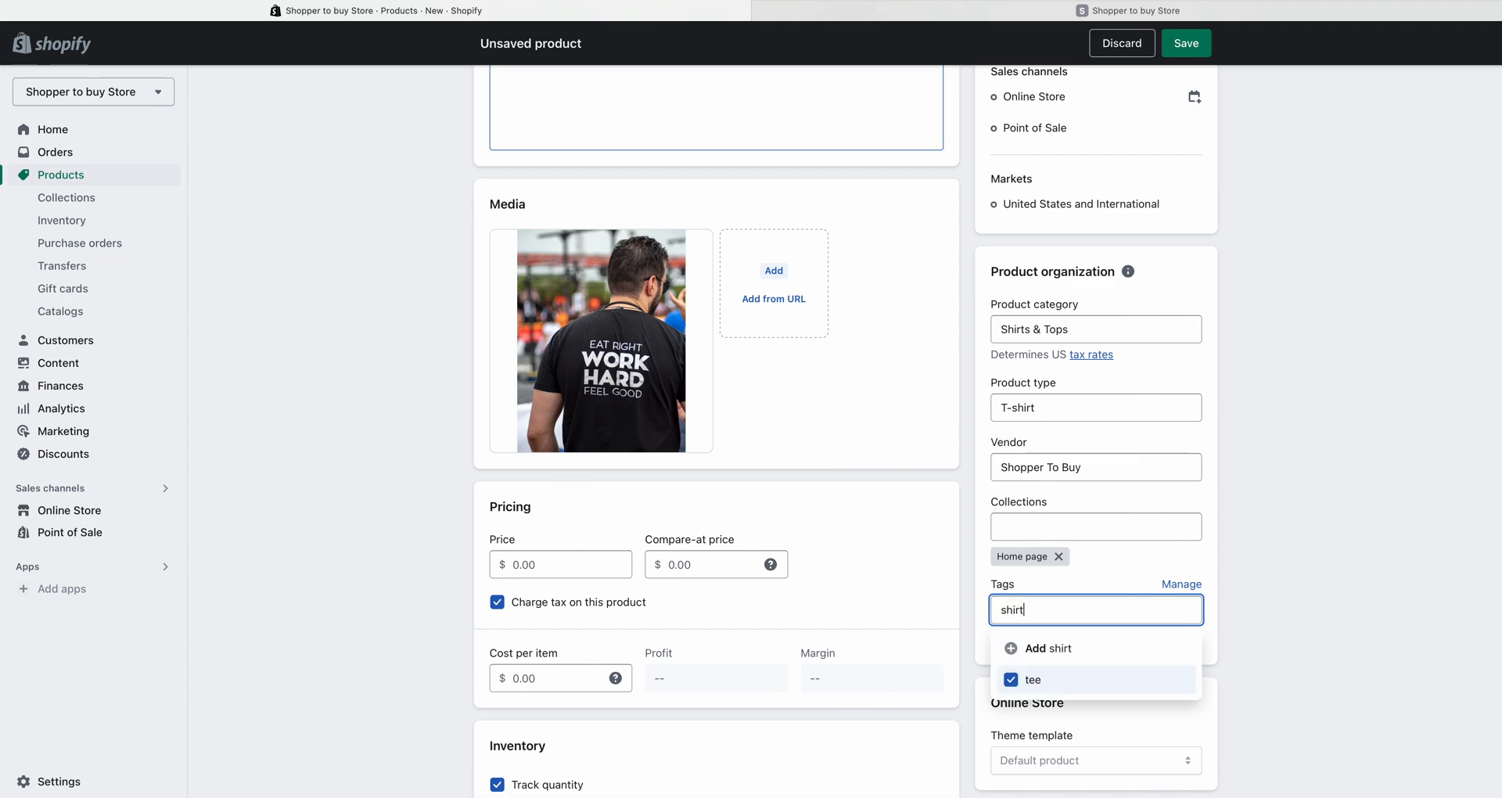
key(Return)
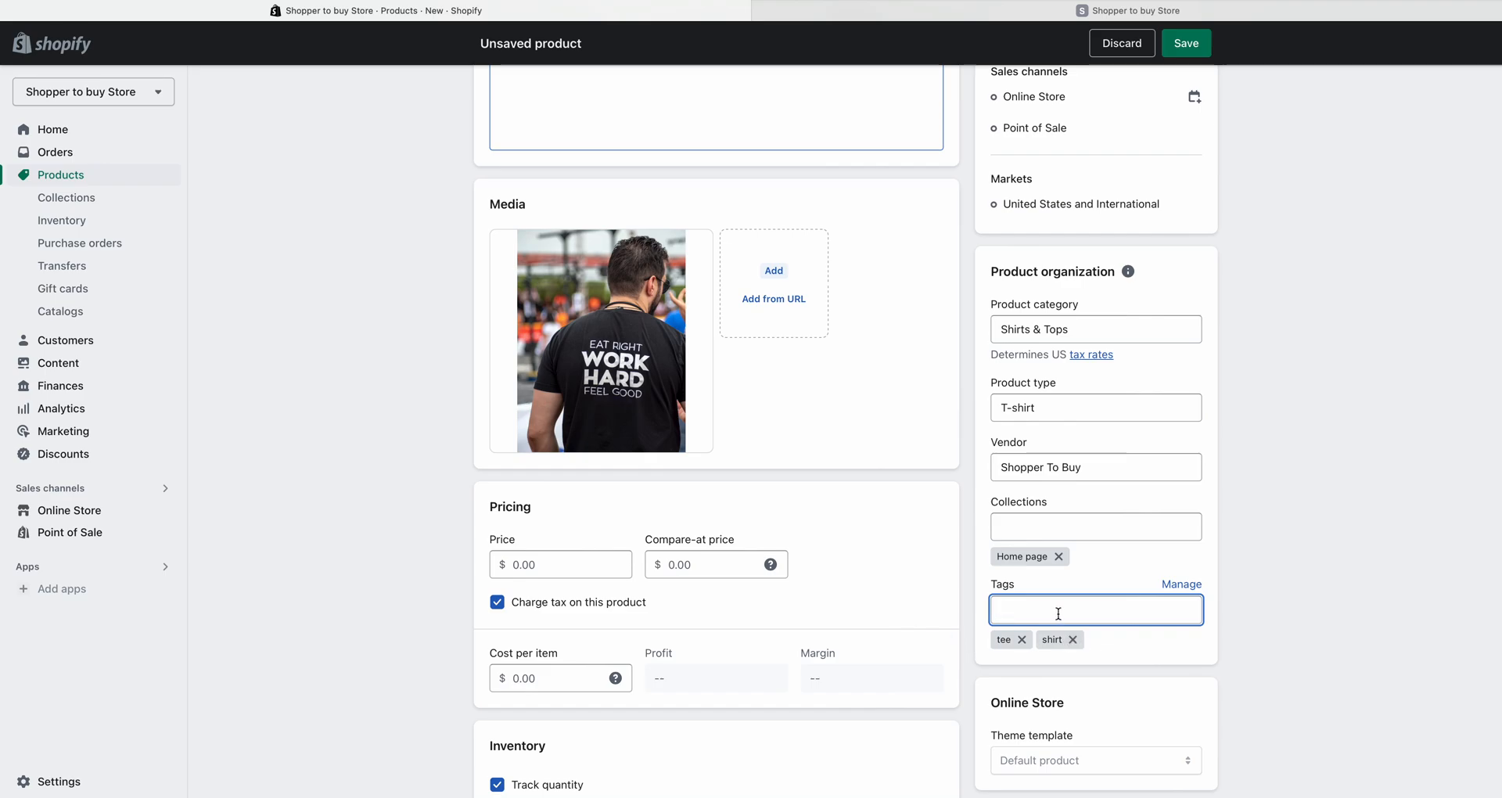
- Set the product's price to $9.99
scroll(1048, 606, down, 3)
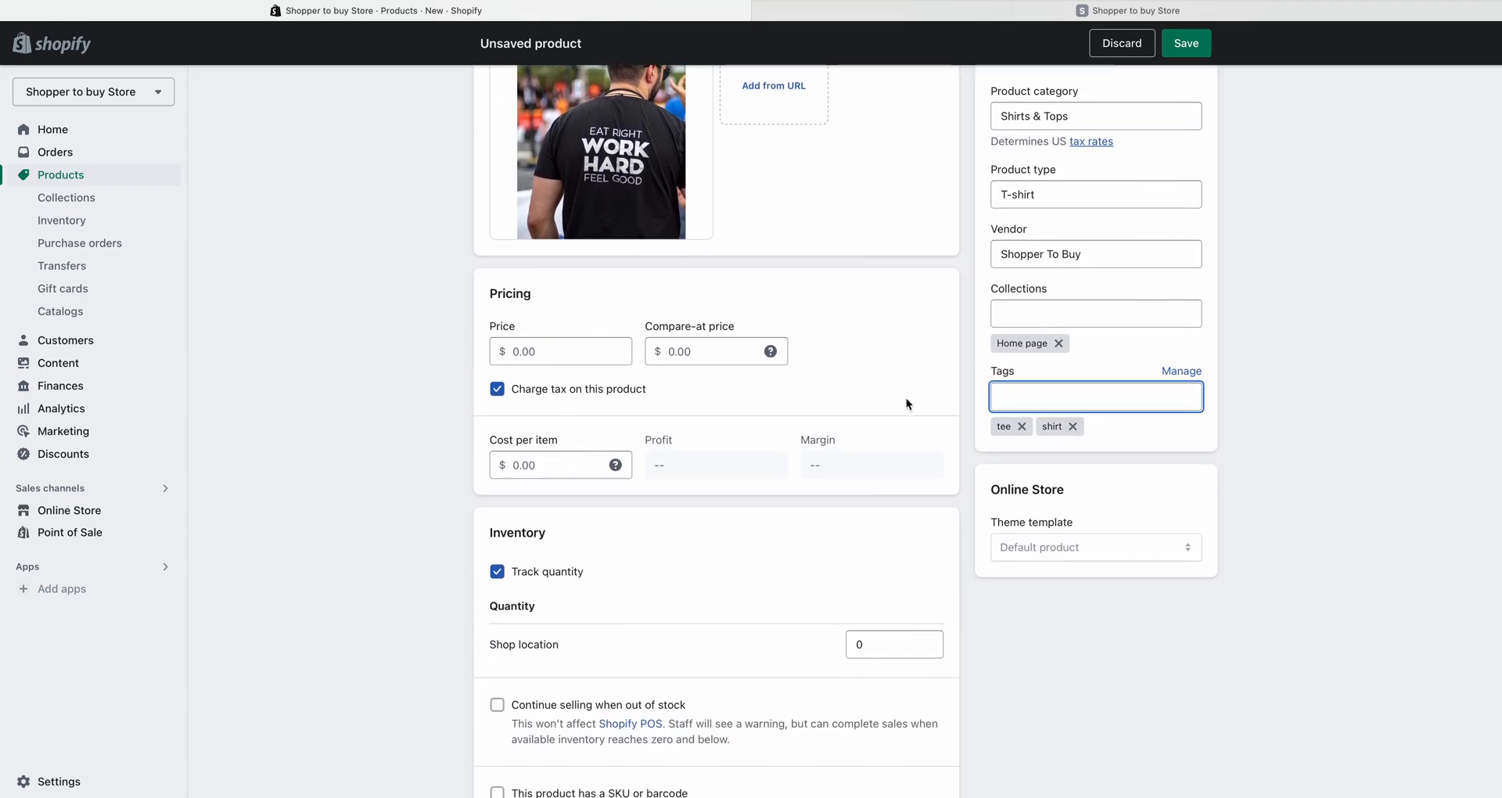
drag(485, 304, 539, 295)
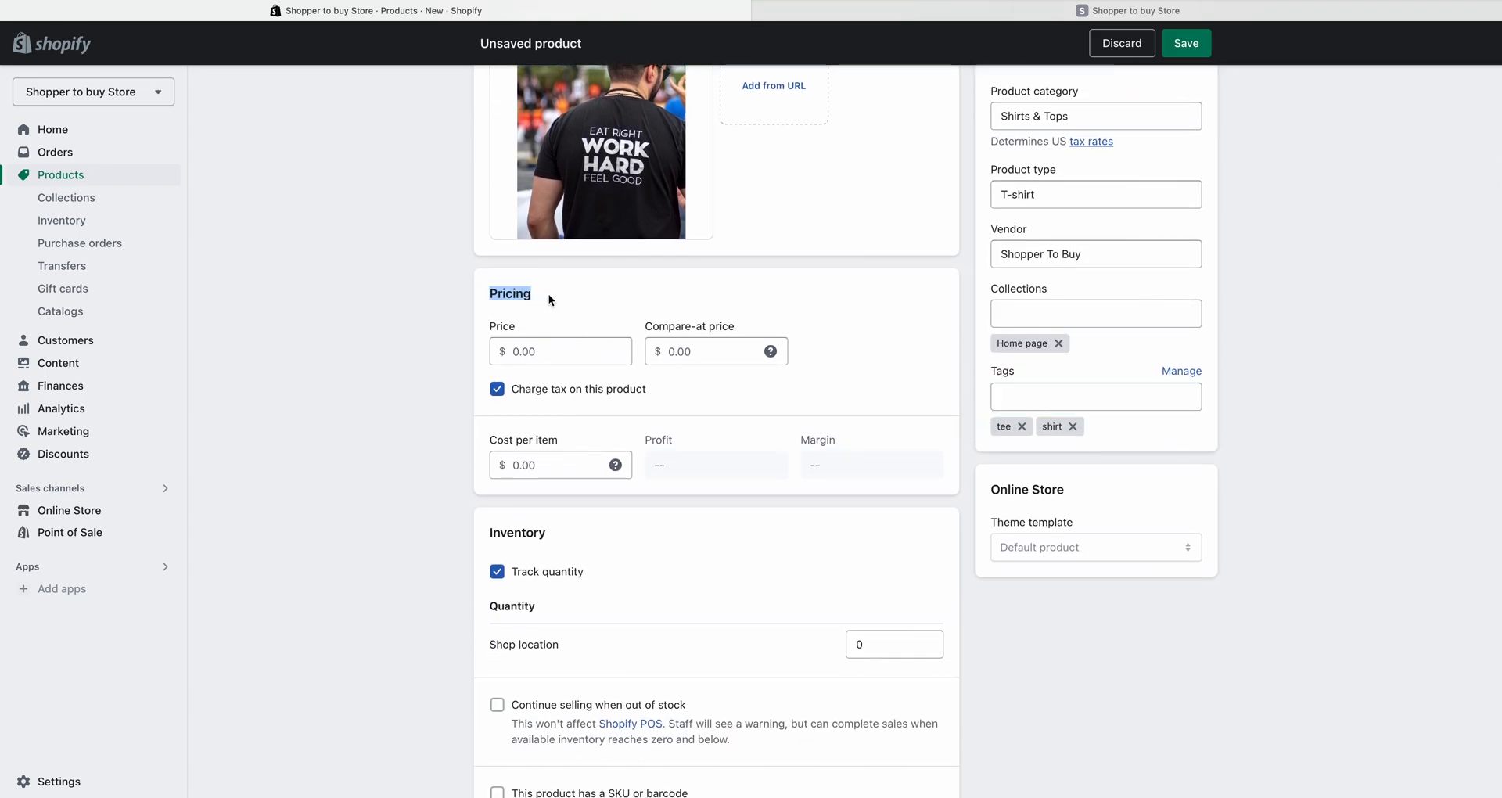
click(728, 351)
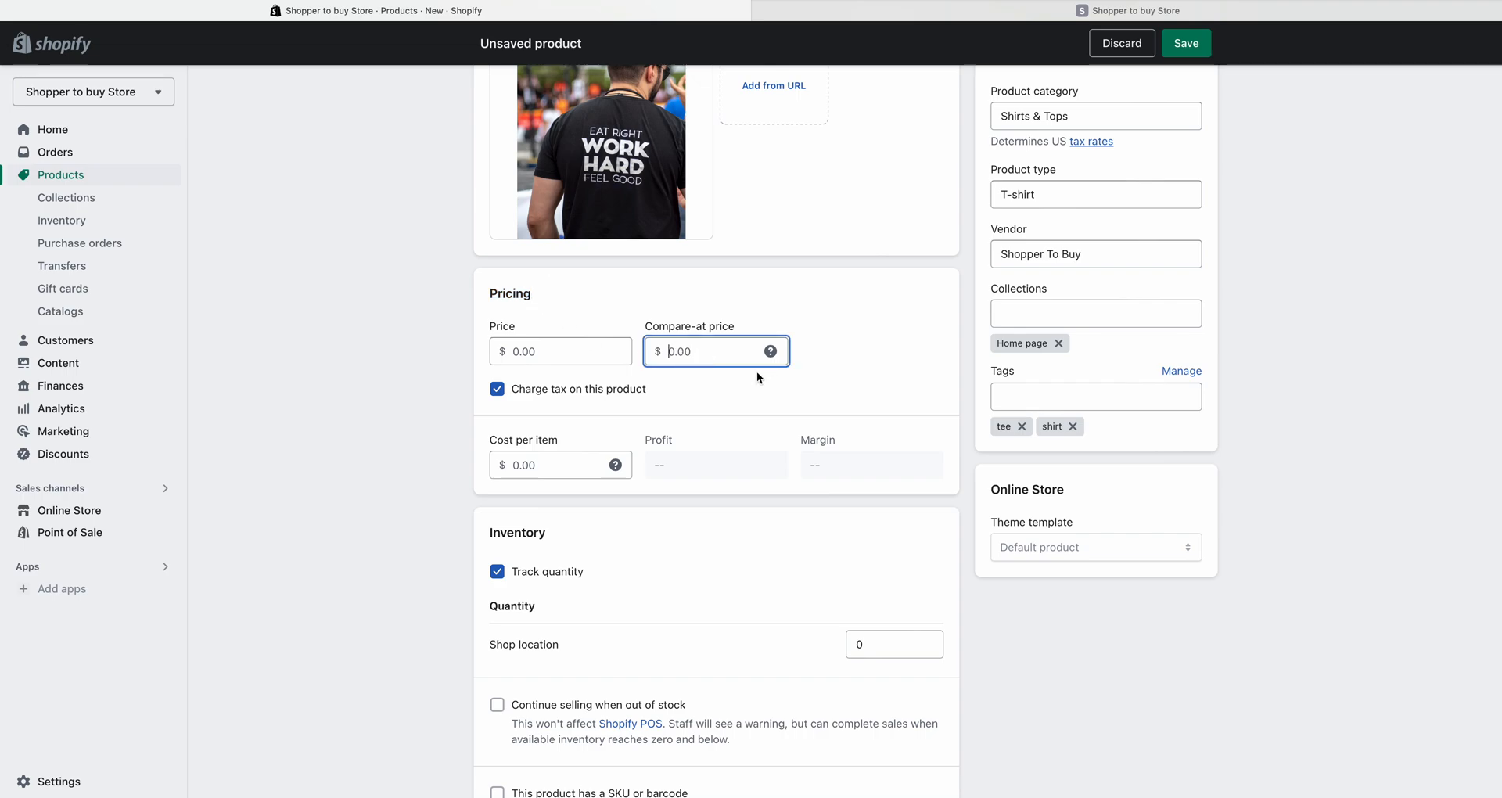
click(500, 350)
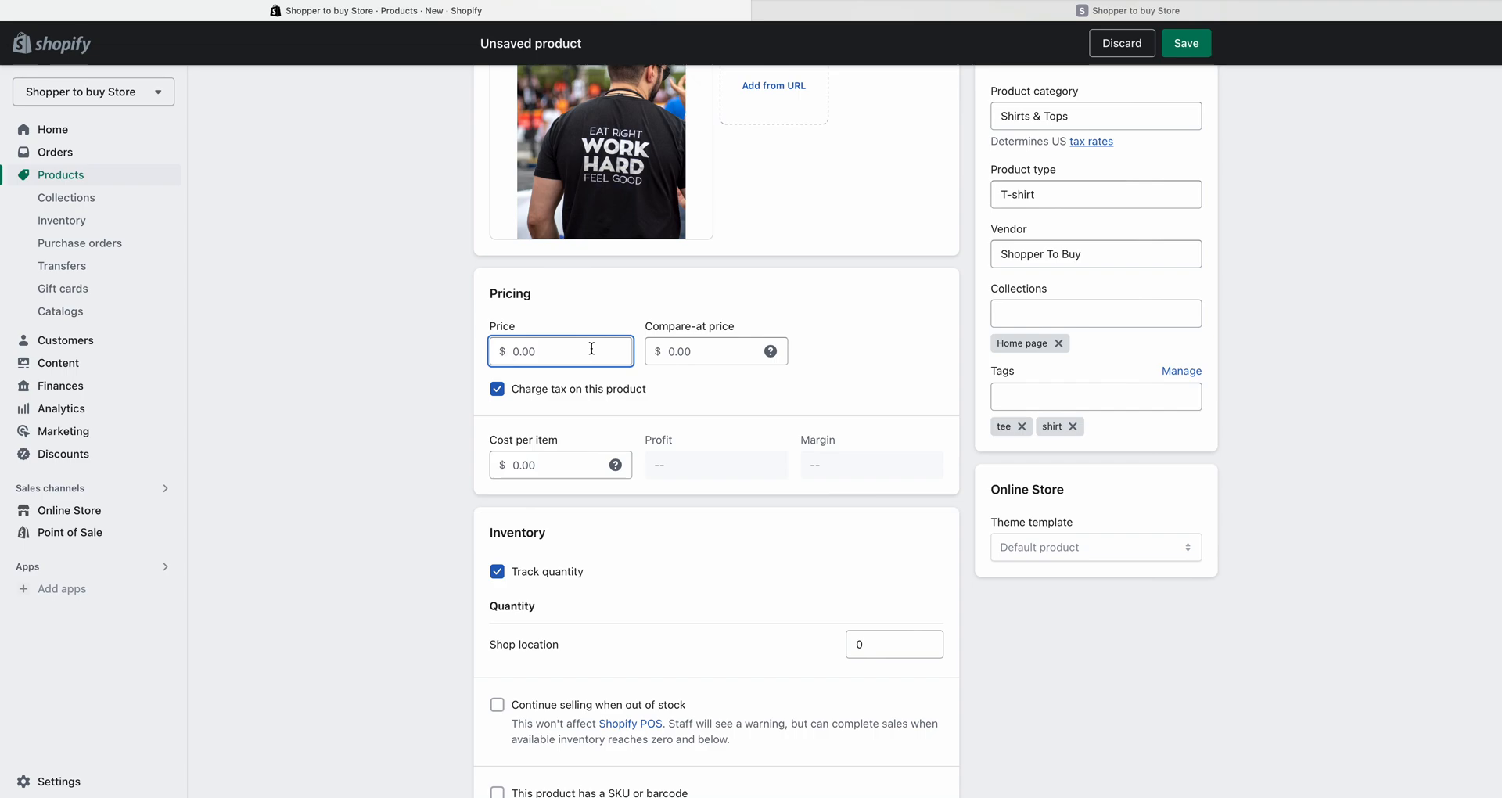
click(495, 352)
text(9.99)
click(538, 333)
- Set the product's compare-at price to $49.99
click(710, 359)
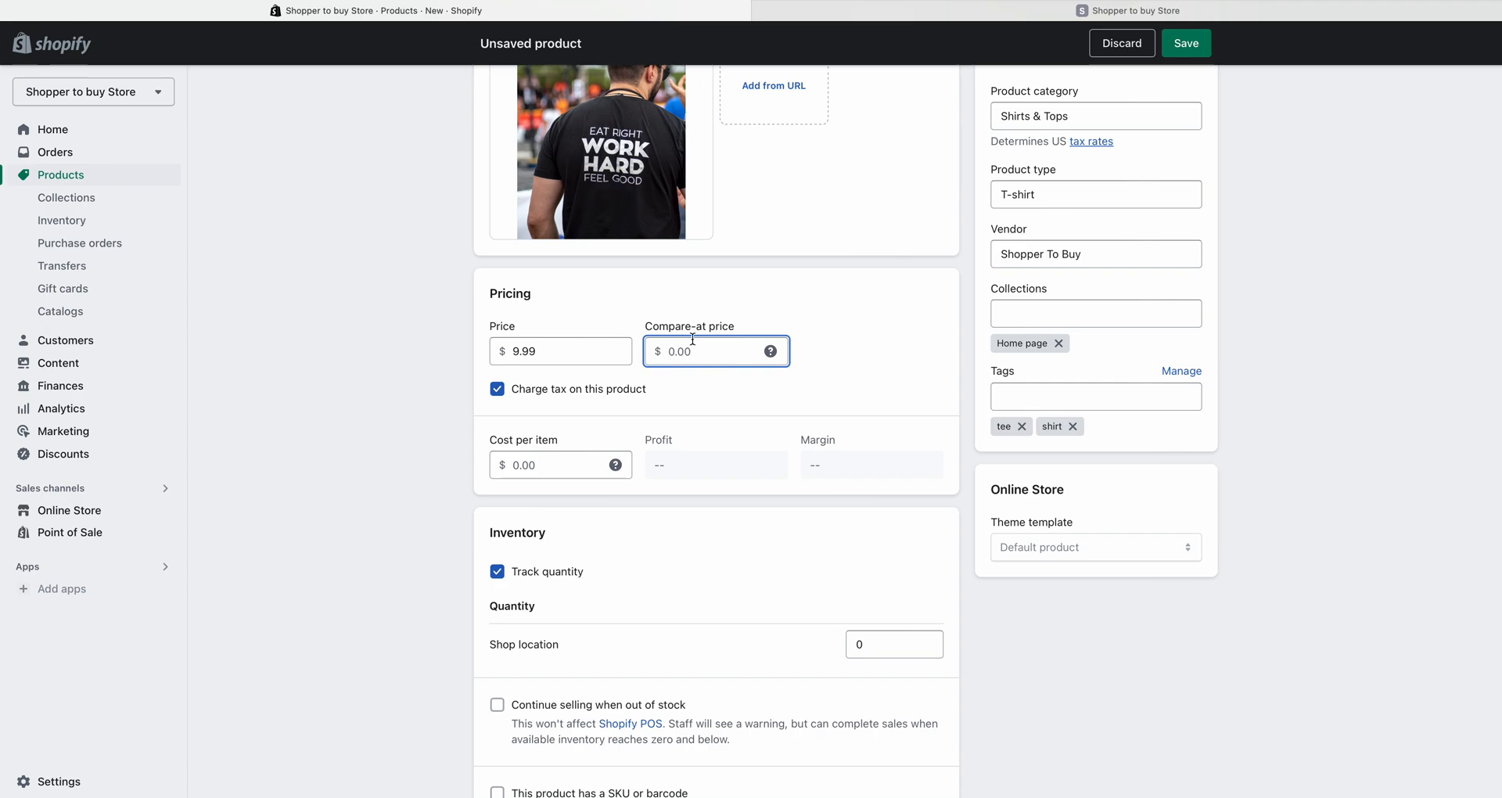
text(4)
key(BackSpace)
text(49.99)
click(879, 342)
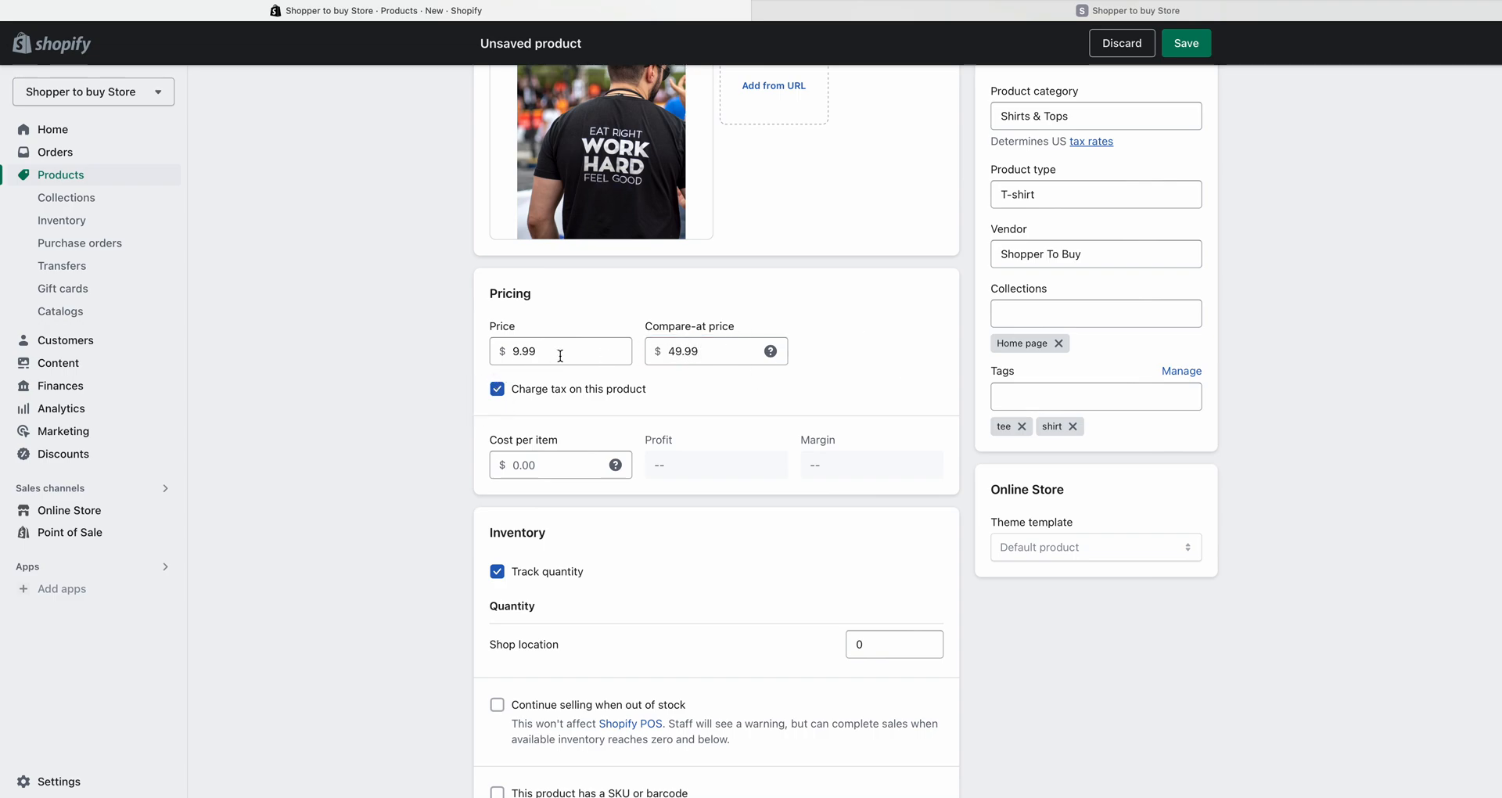
drag(561, 349, 503, 348)
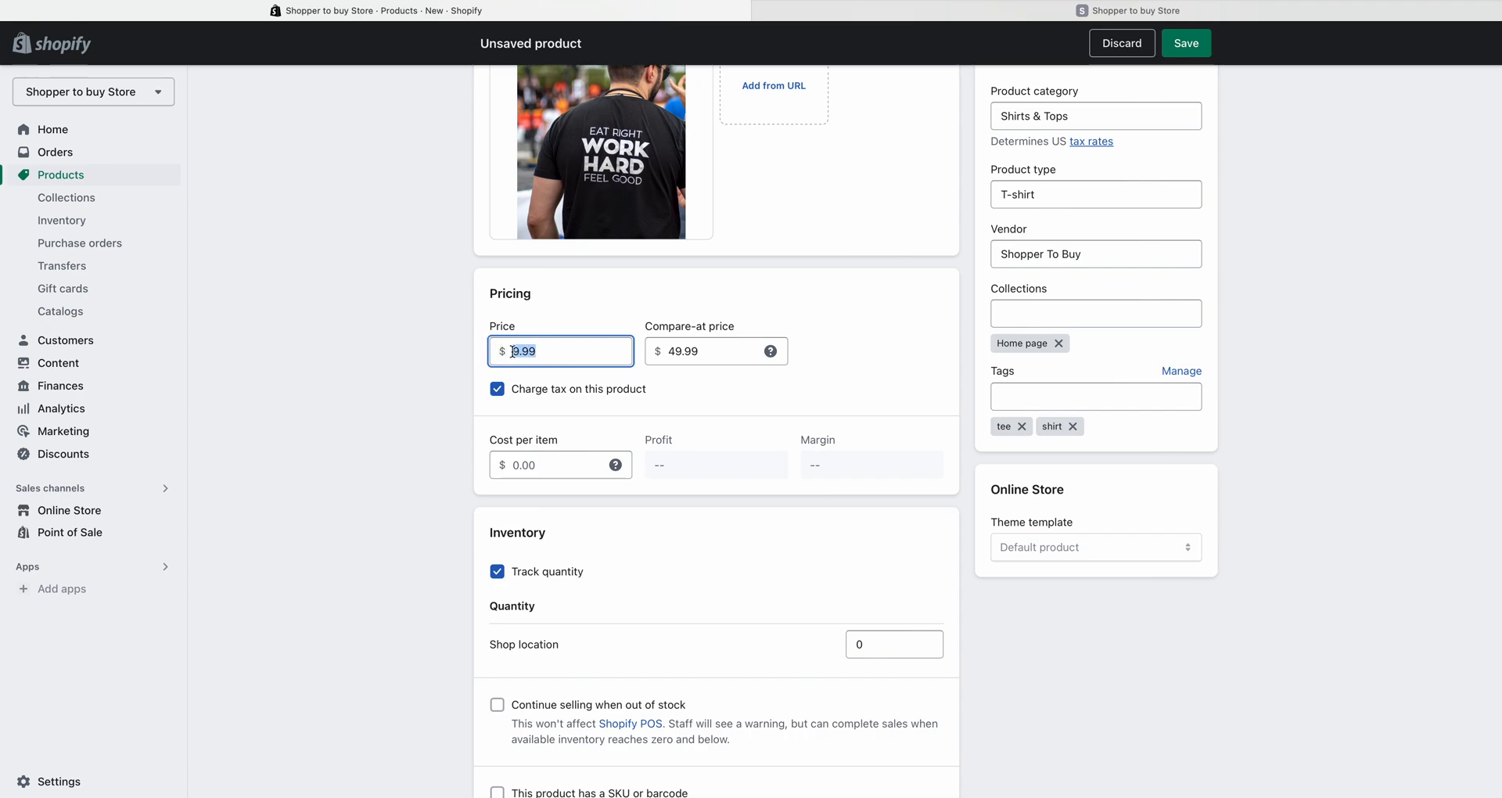
click(702, 382)
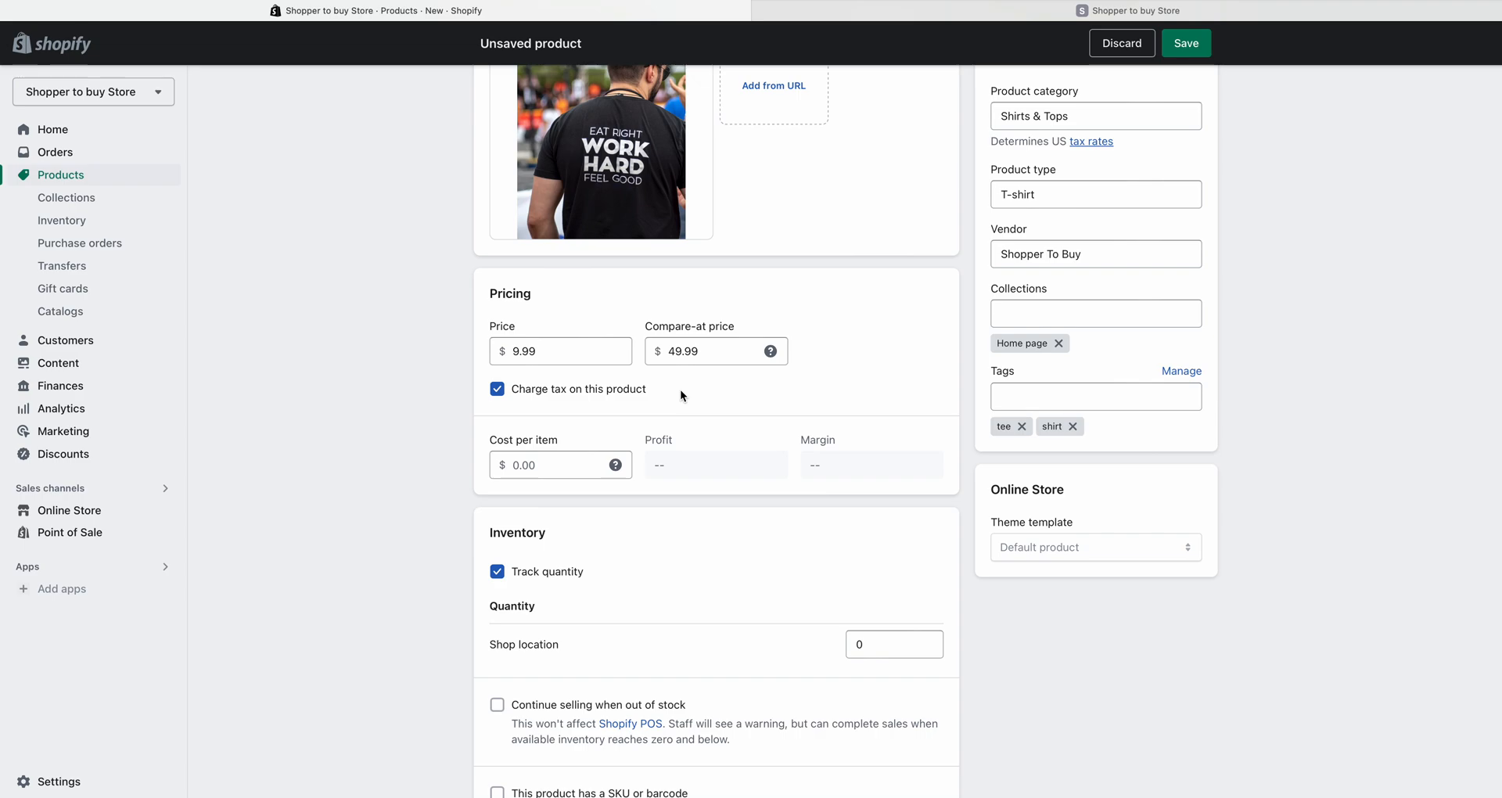
drag(560, 351, 463, 351)
click(625, 401)
- Turn off charging tax on this product and turn it back on
click(498, 390)
drag(543, 351, 486, 352)
click(537, 353)
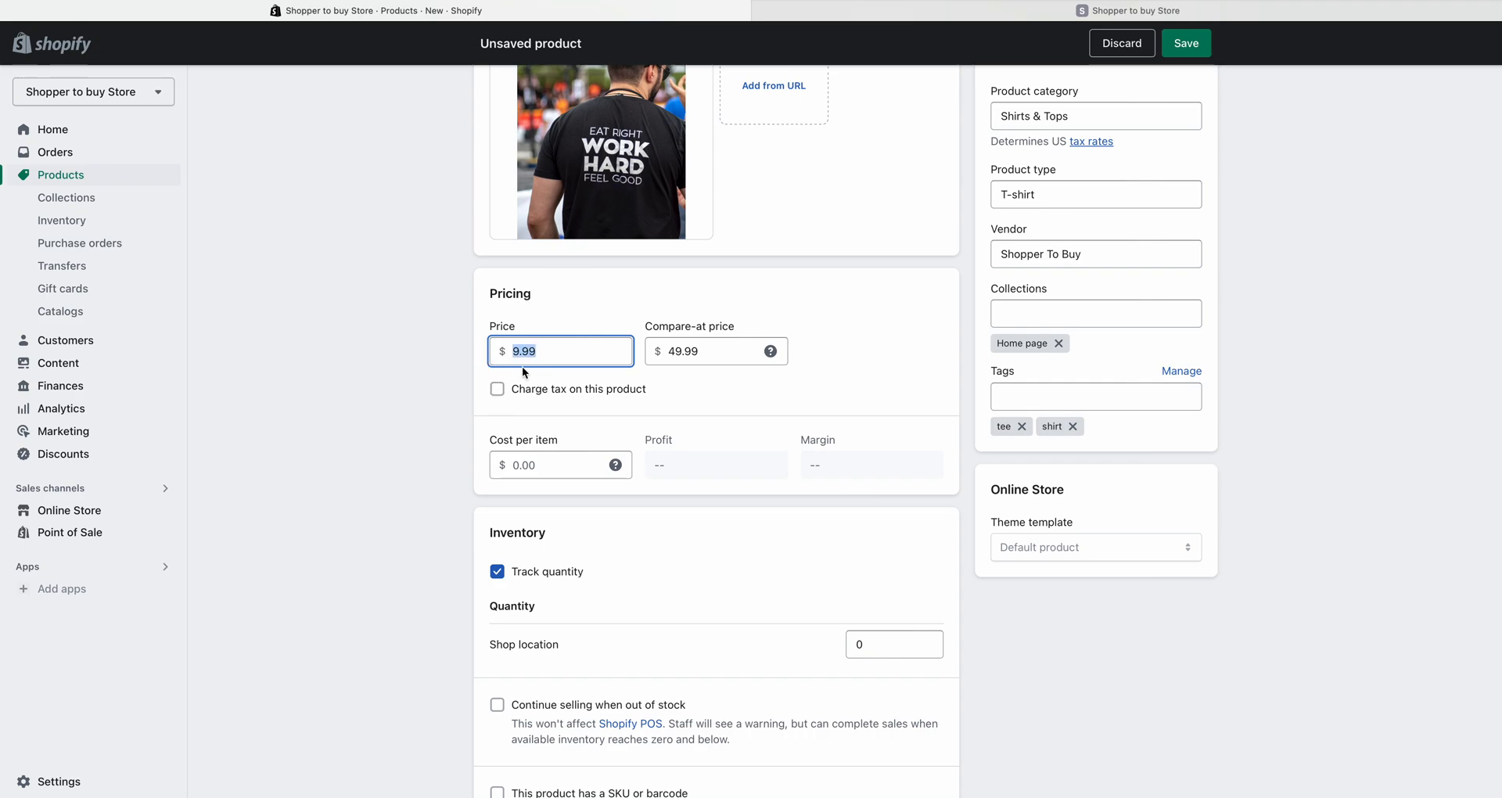
click(498, 390)
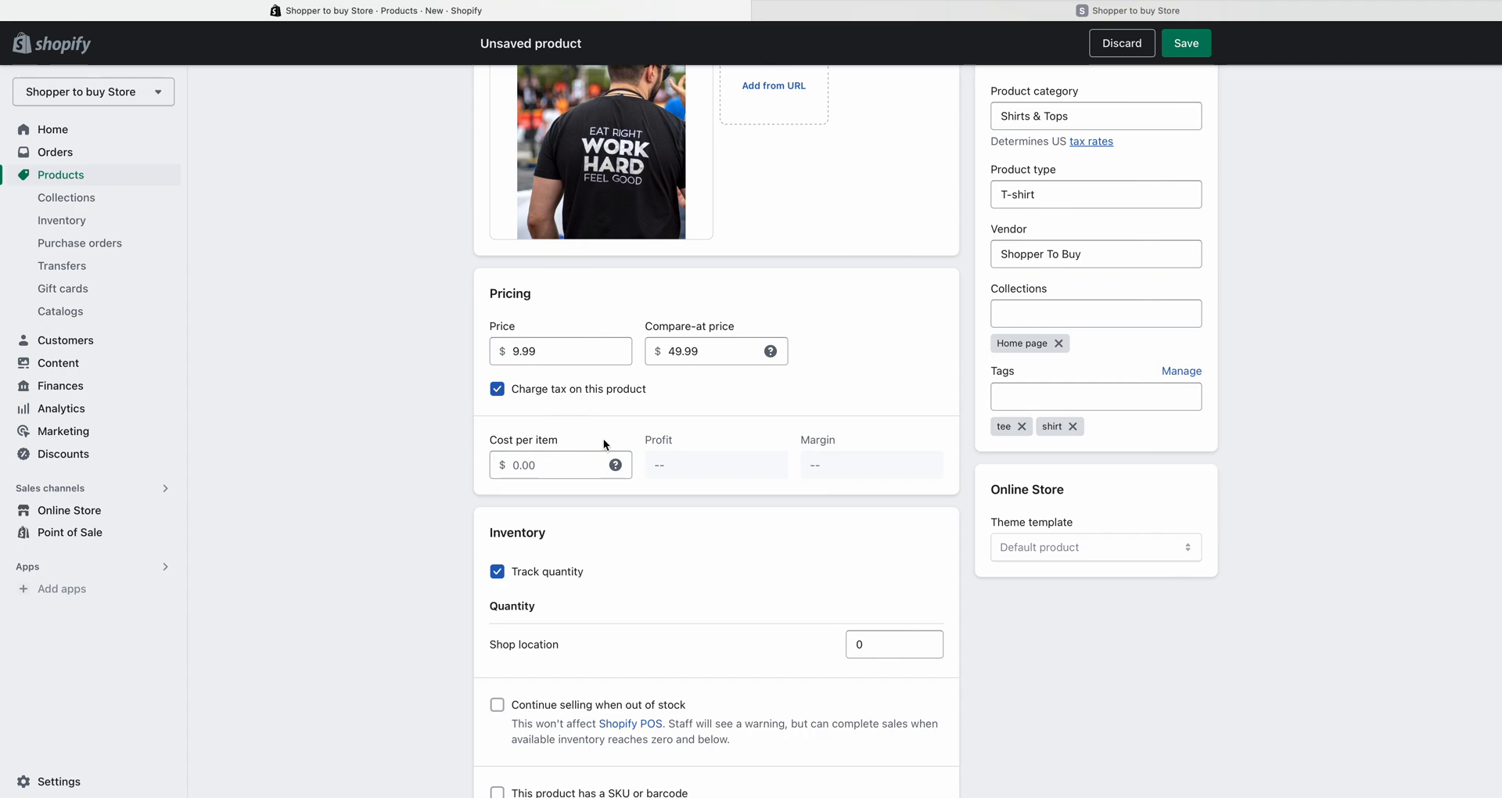
- Try a cost per item of $10.99 and replace it with $20.99
click(539, 464)
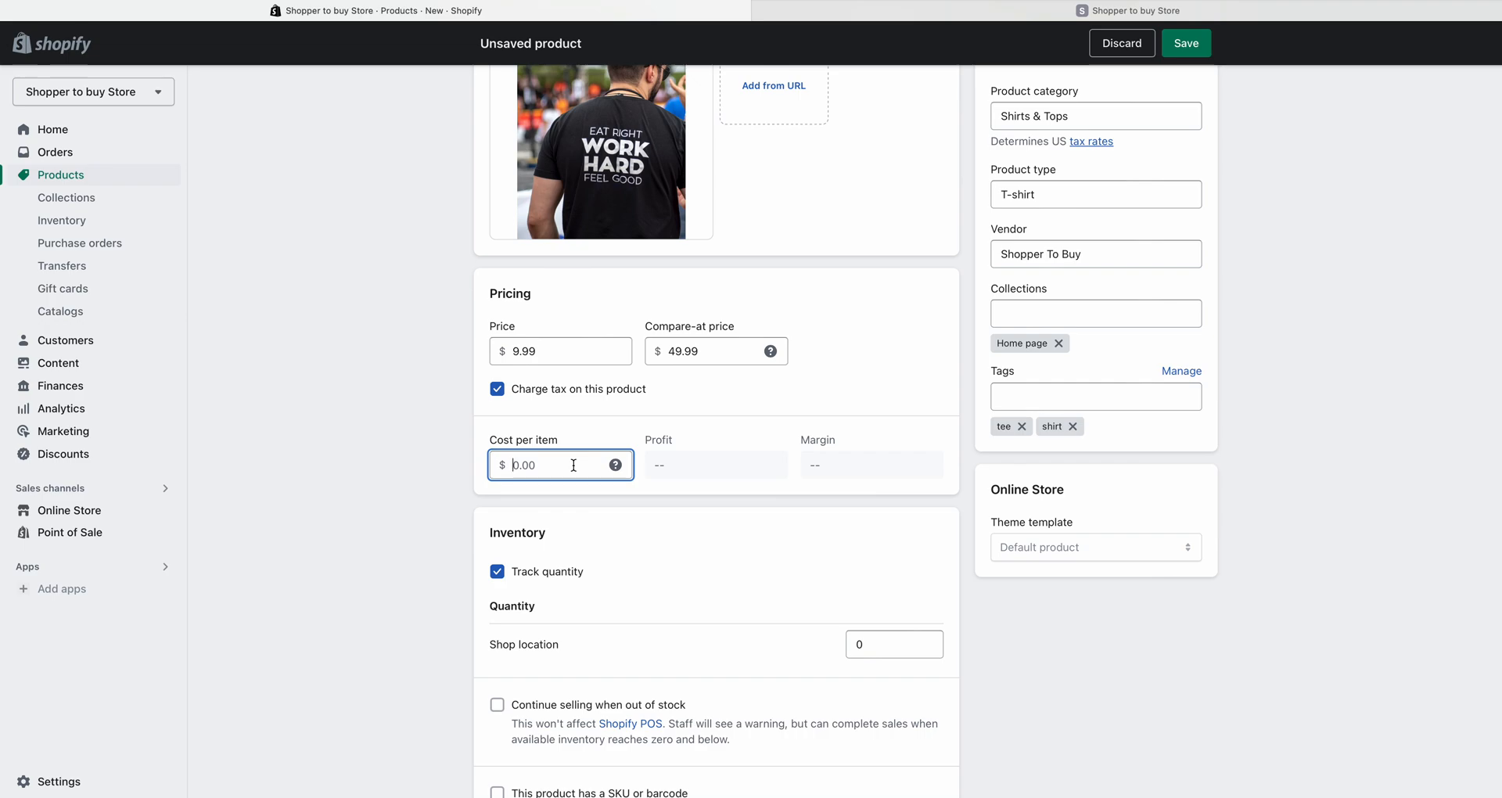
click(546, 349)
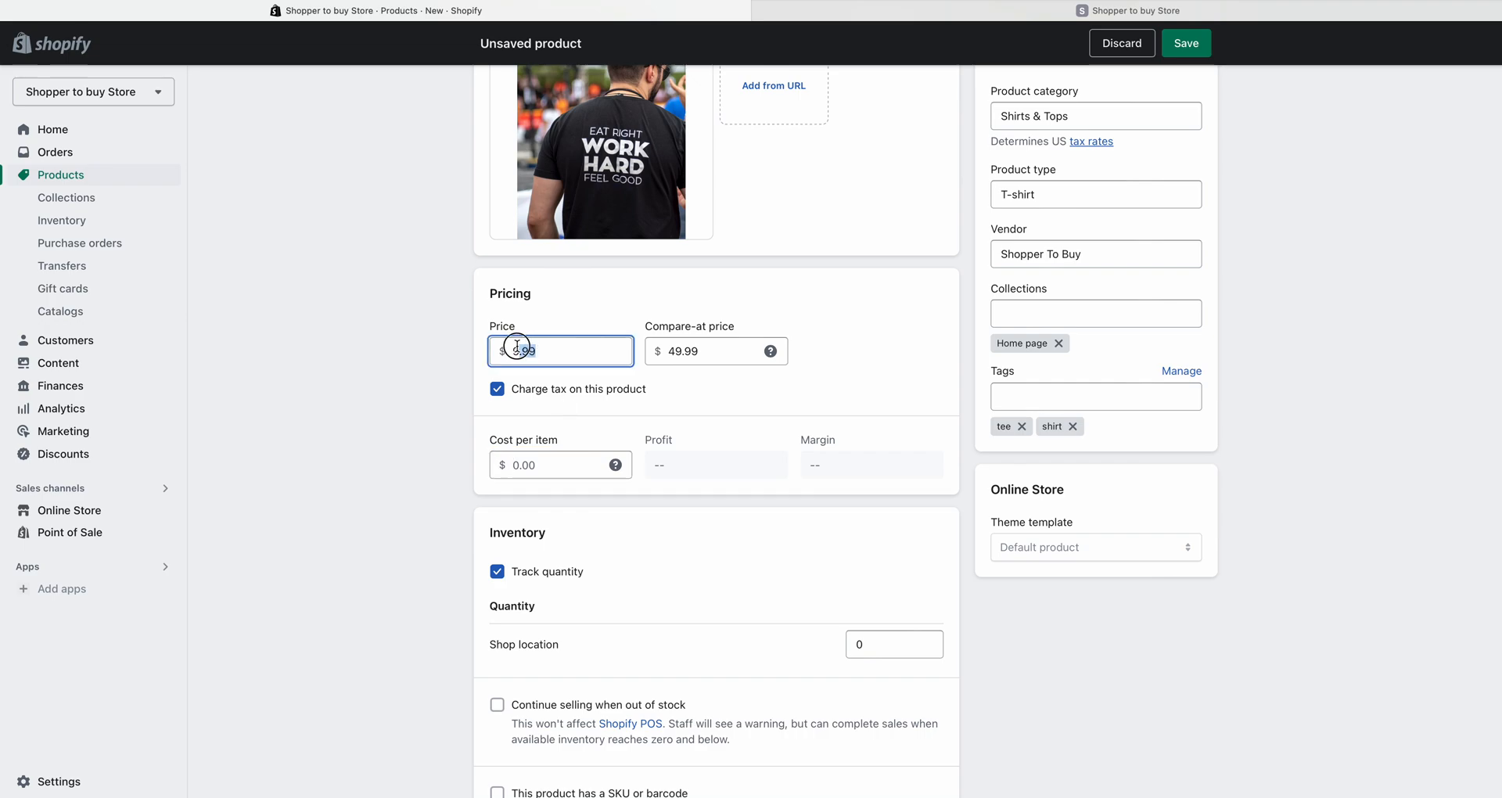
click(541, 466)
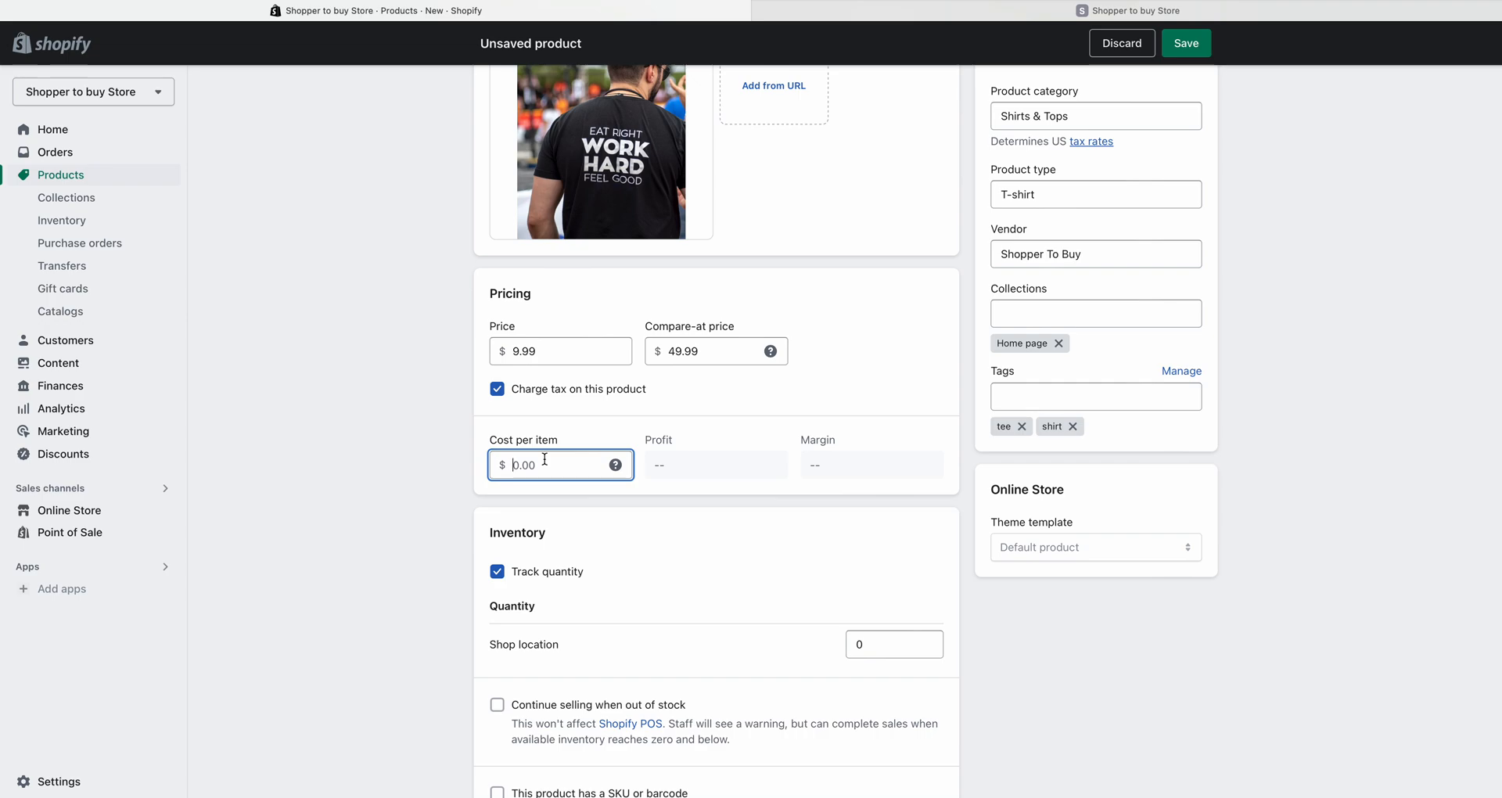
text(19)
key(BackSpace)
text(0.0)
key(BackSpace)
text(99)
click(429, 467)
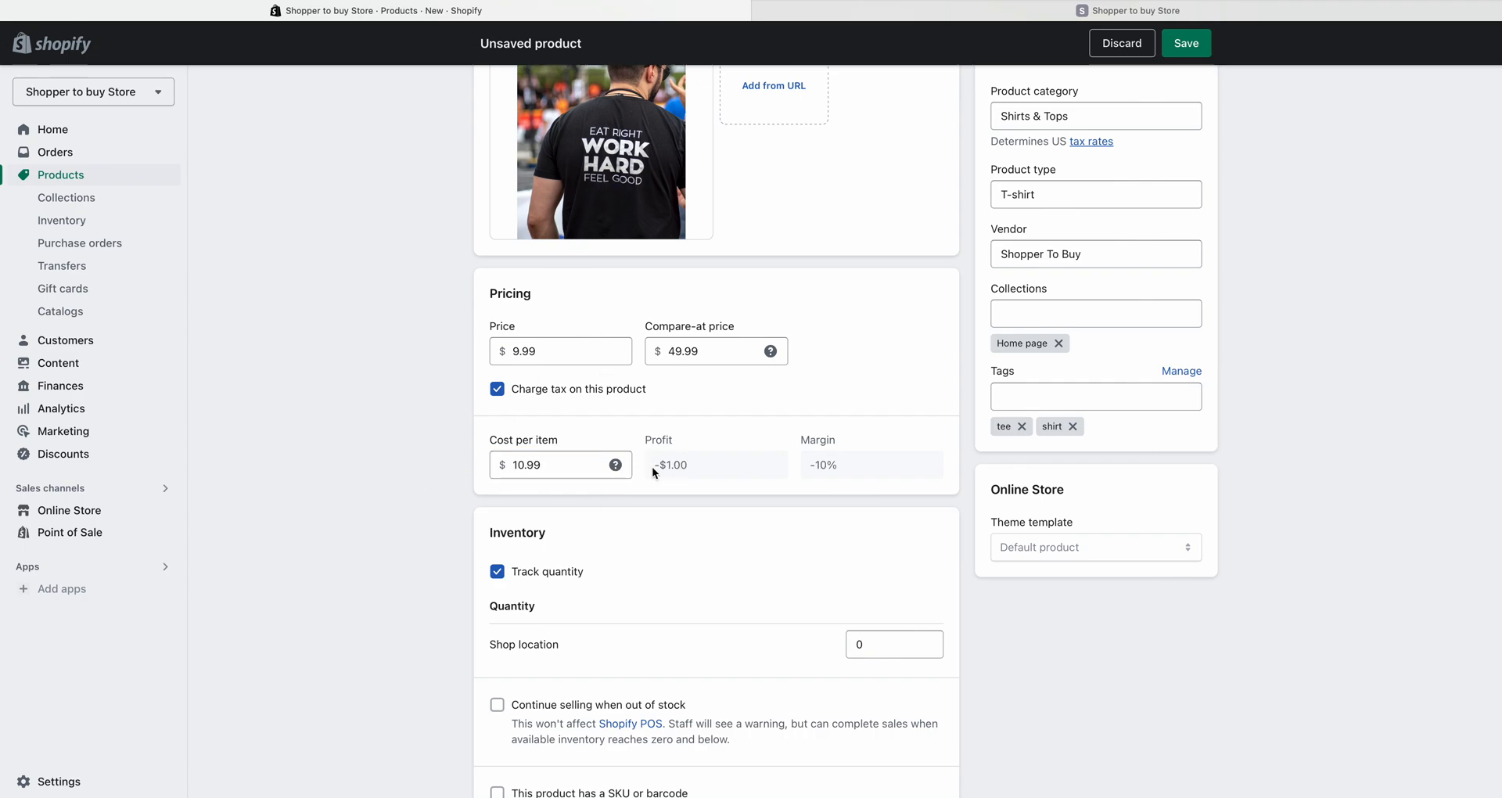
drag(537, 466, 467, 466)
text(20.99)
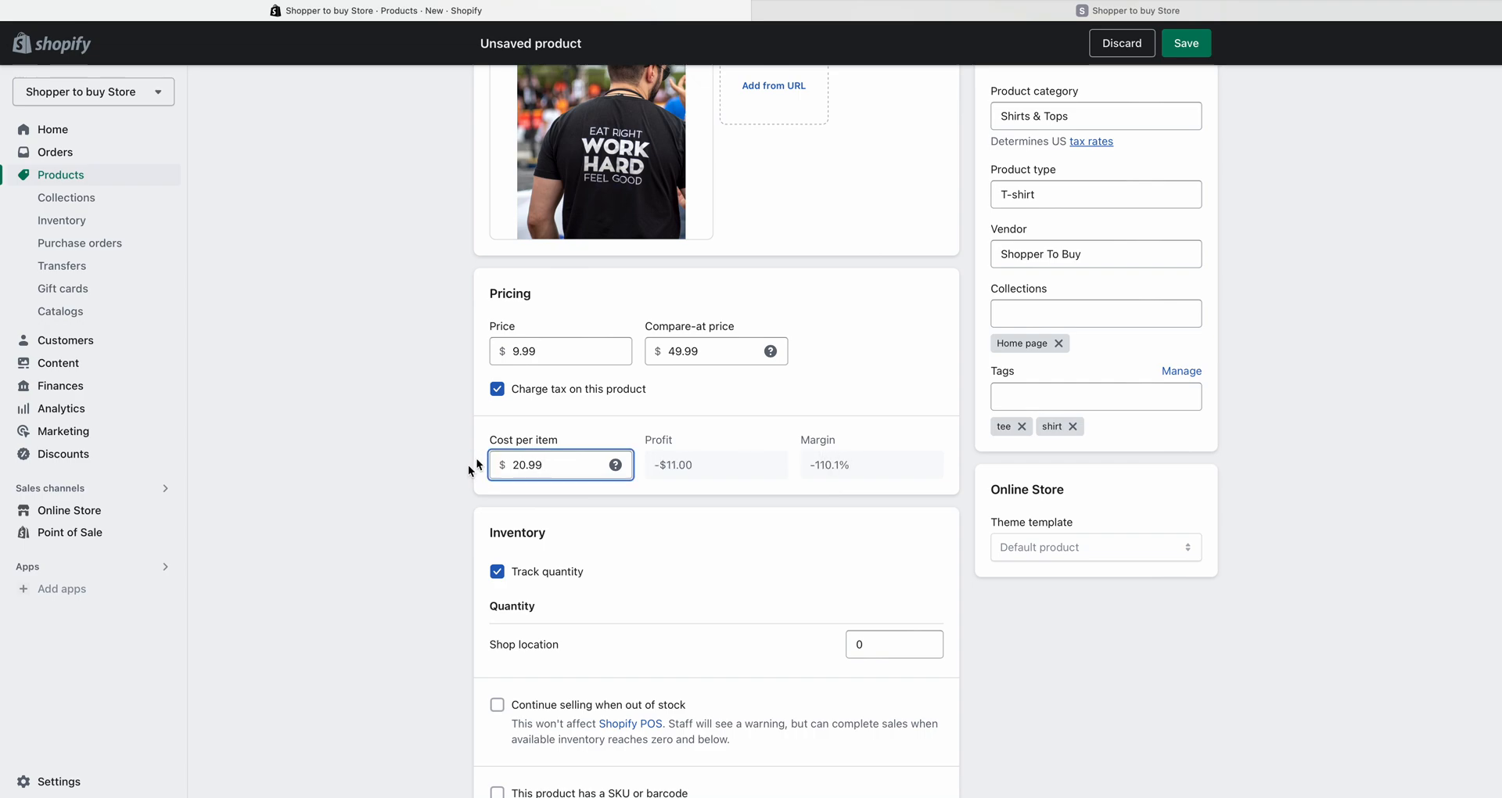
- Set the cost per item to $2.99 and check the calculated profit and margin
drag(543, 464, 453, 459)
text(2.99)
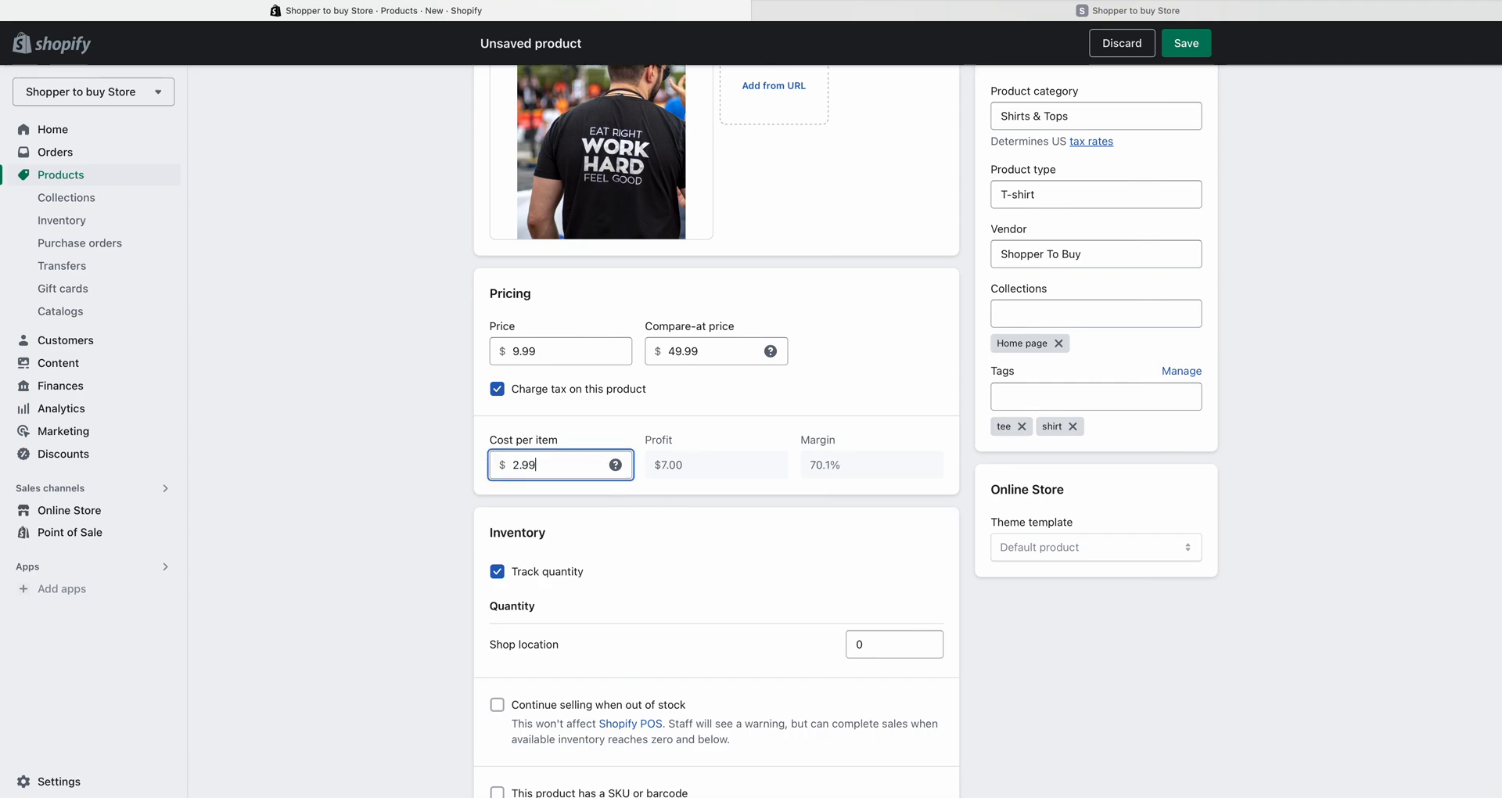
click(551, 500)
drag(650, 464, 707, 462)
drag(803, 462, 915, 466)
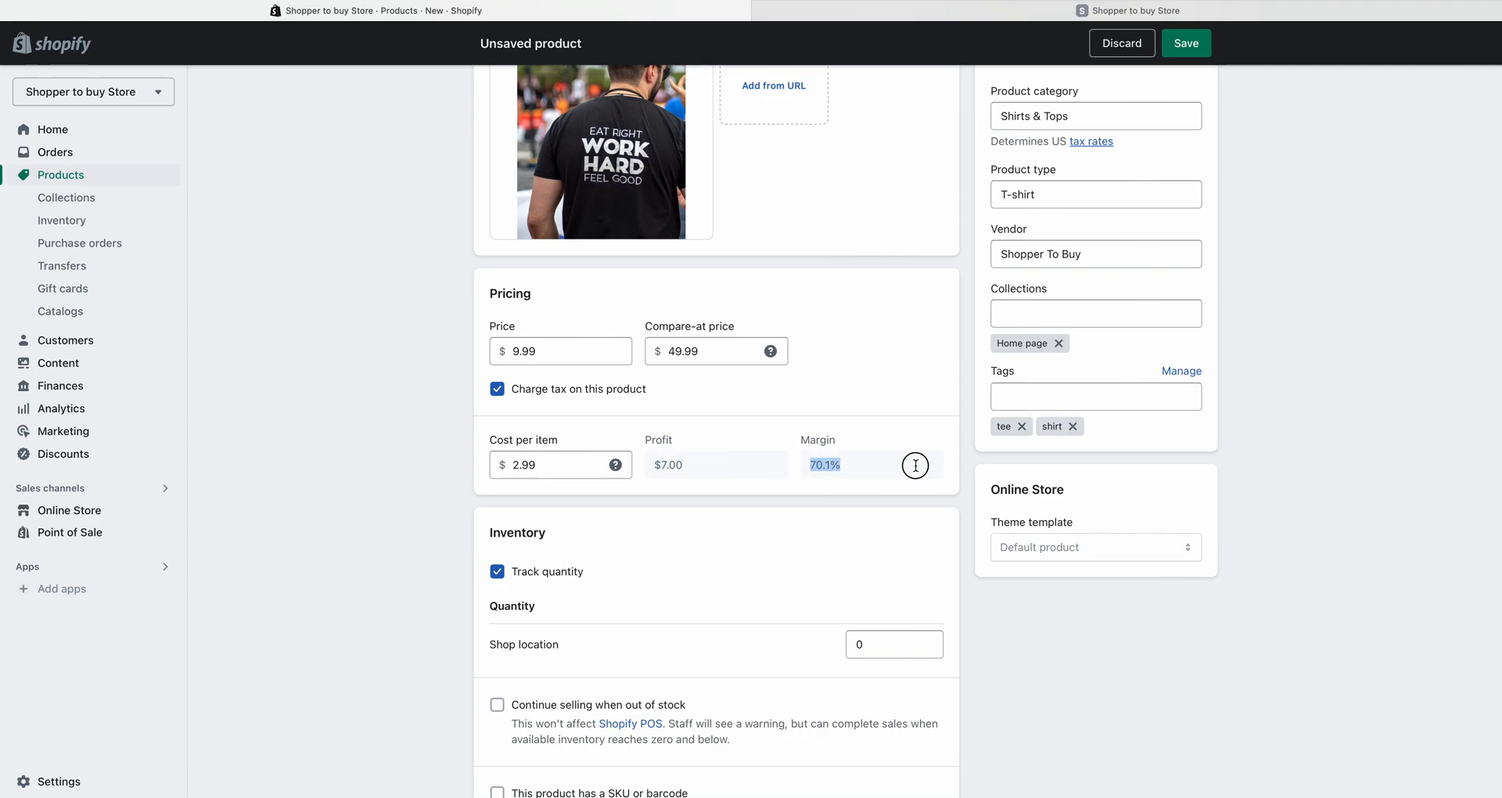
mouse_move(615, 465)
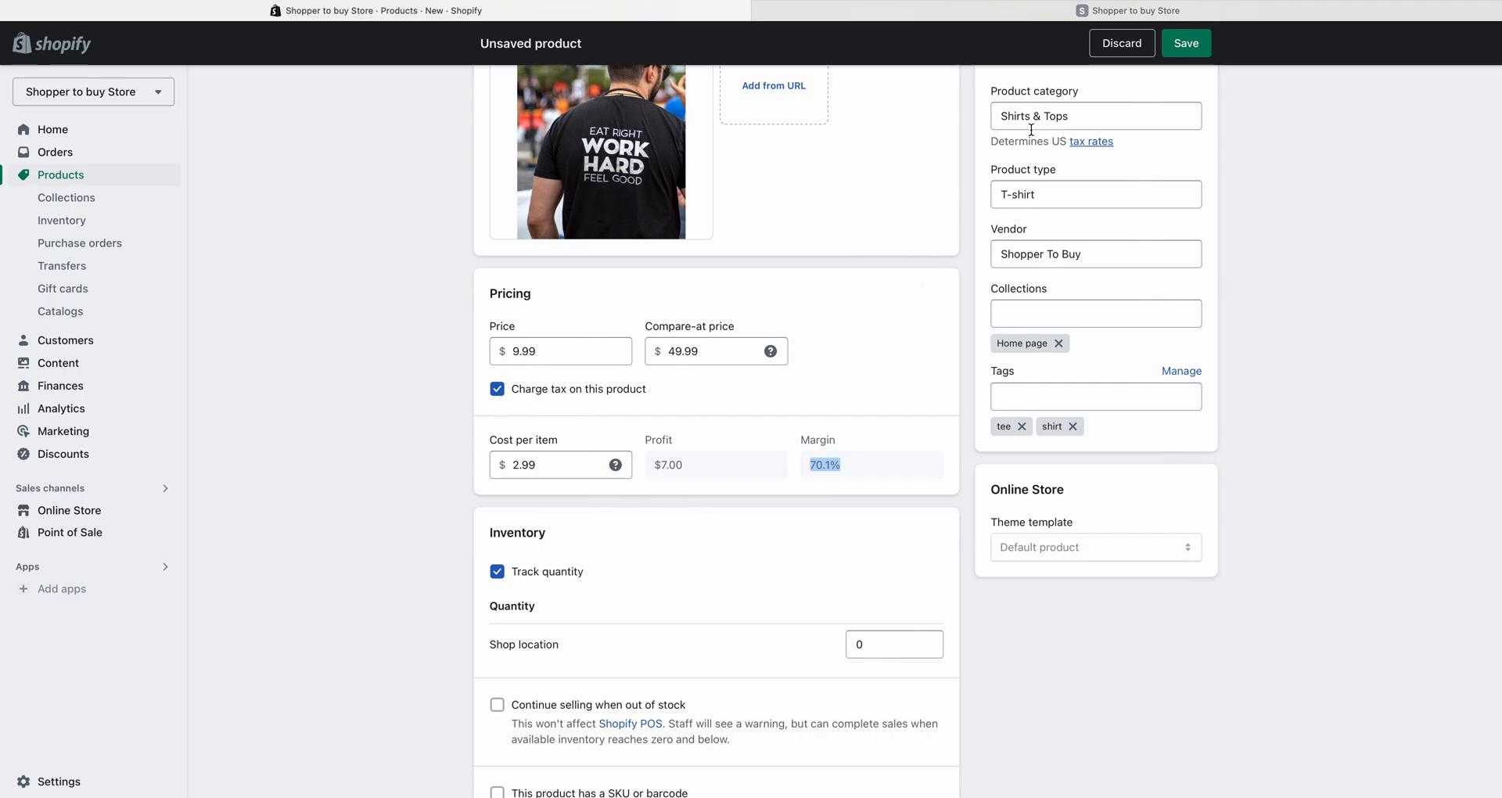
- Save the new Black T-shirt product
click(1194, 45)
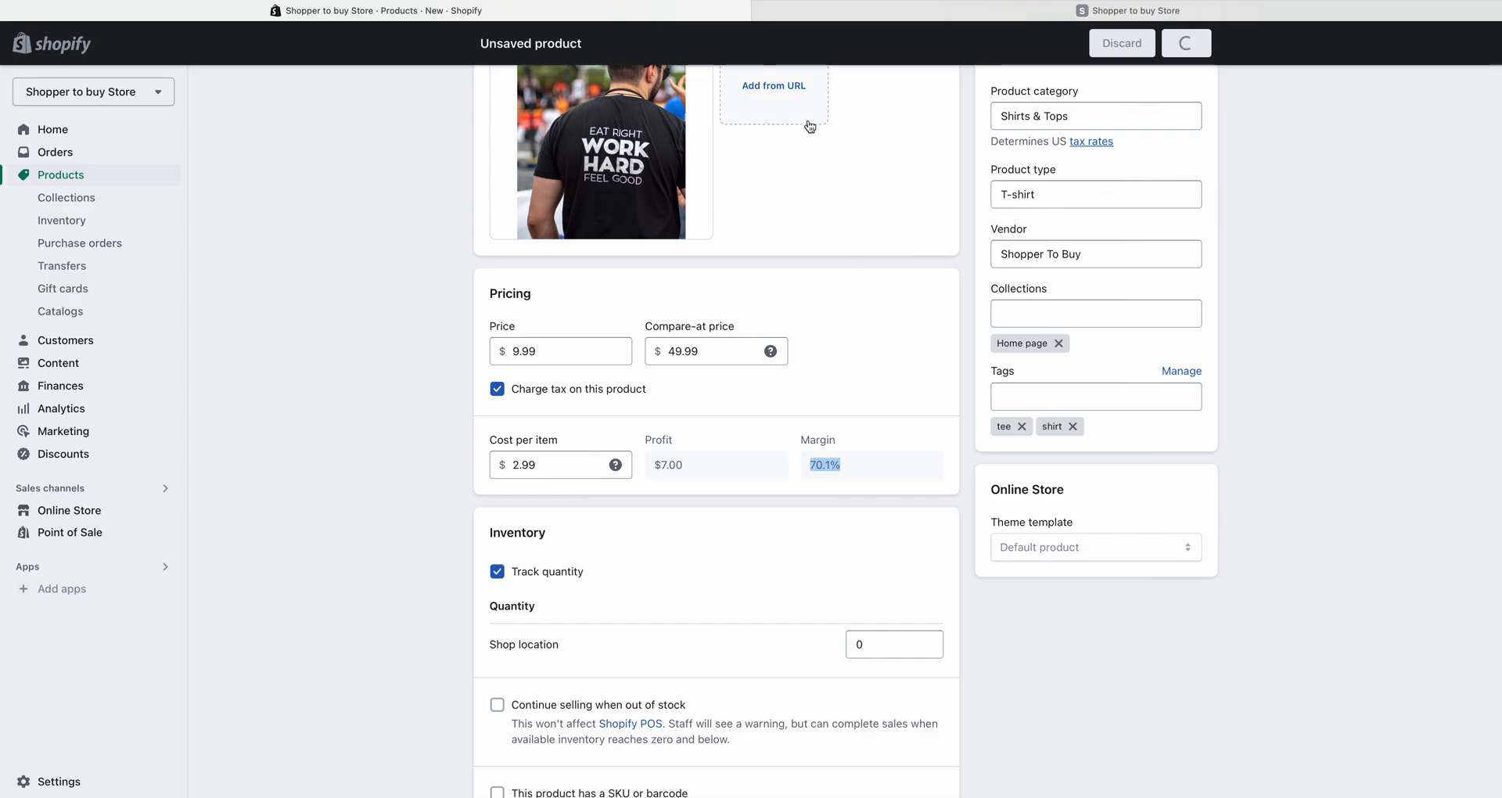
scroll(874, 237, up, 3)
scroll(872, 237, up, 4)
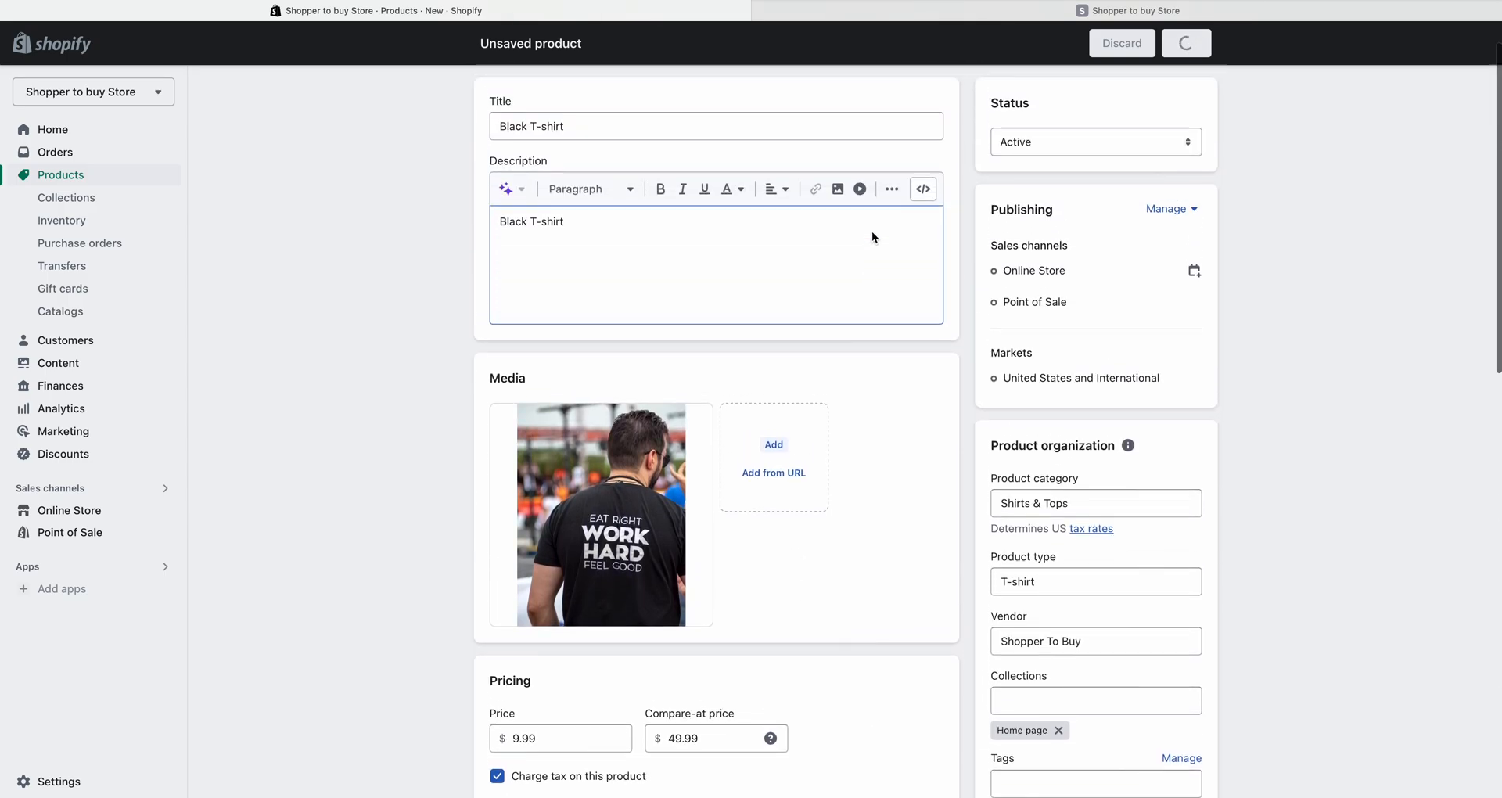
scroll(872, 236, down, 6)
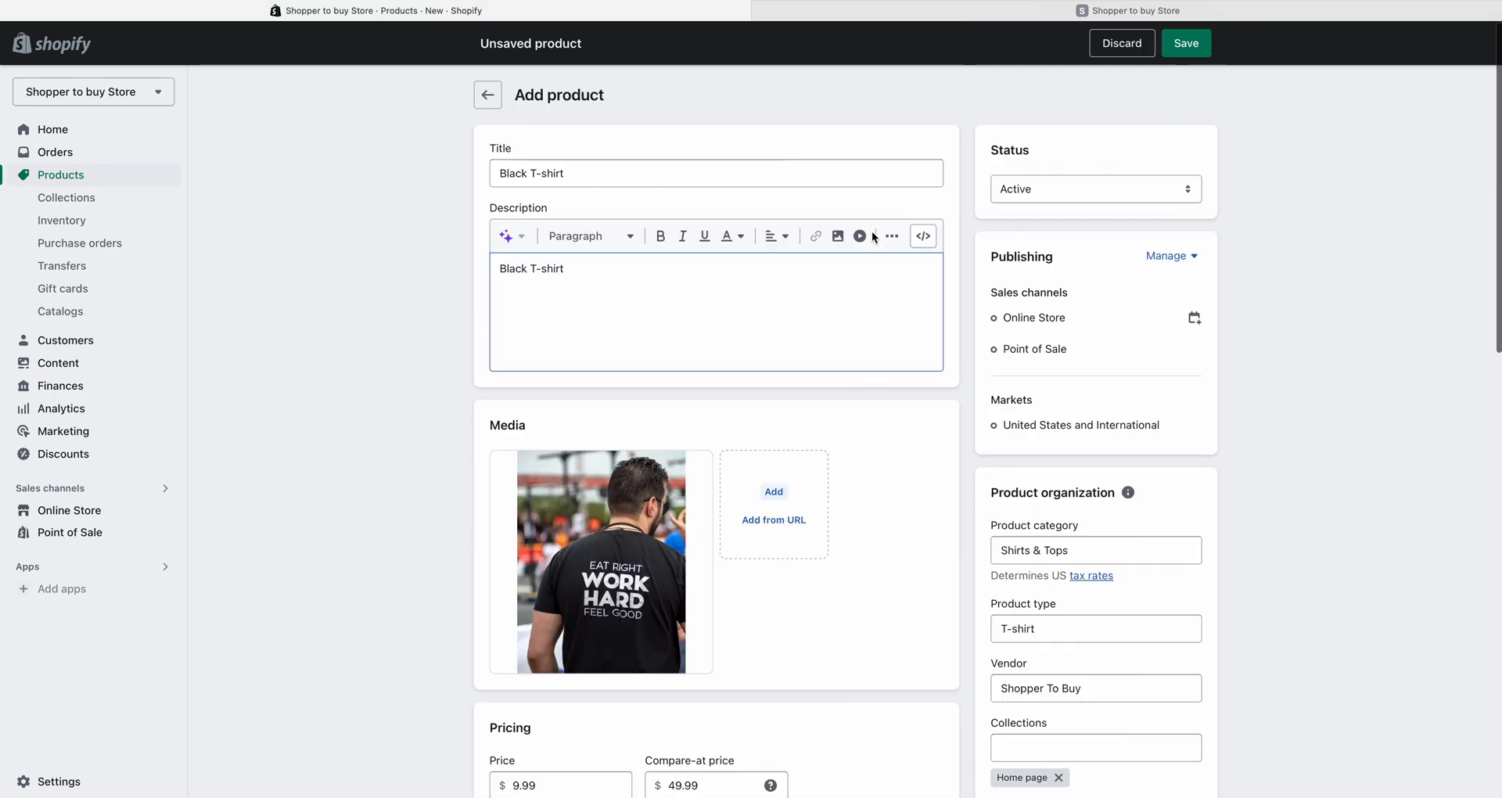
click(1202, 46)
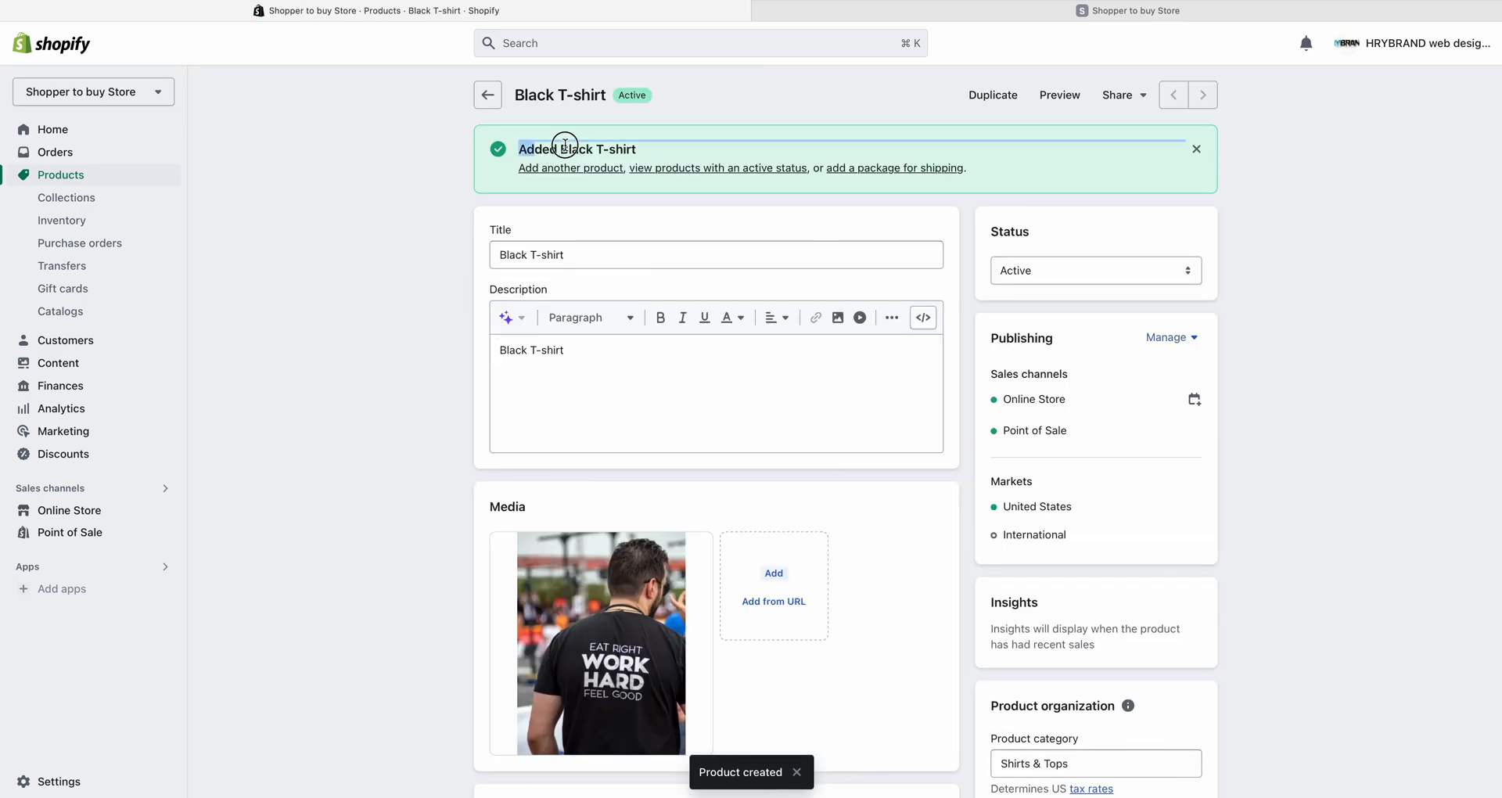
drag(519, 149, 660, 148)
click(660, 151)
- Set the SKU of the saved Black T-shirt product to 999 in its inventory details
scroll(408, 367, down, 10)
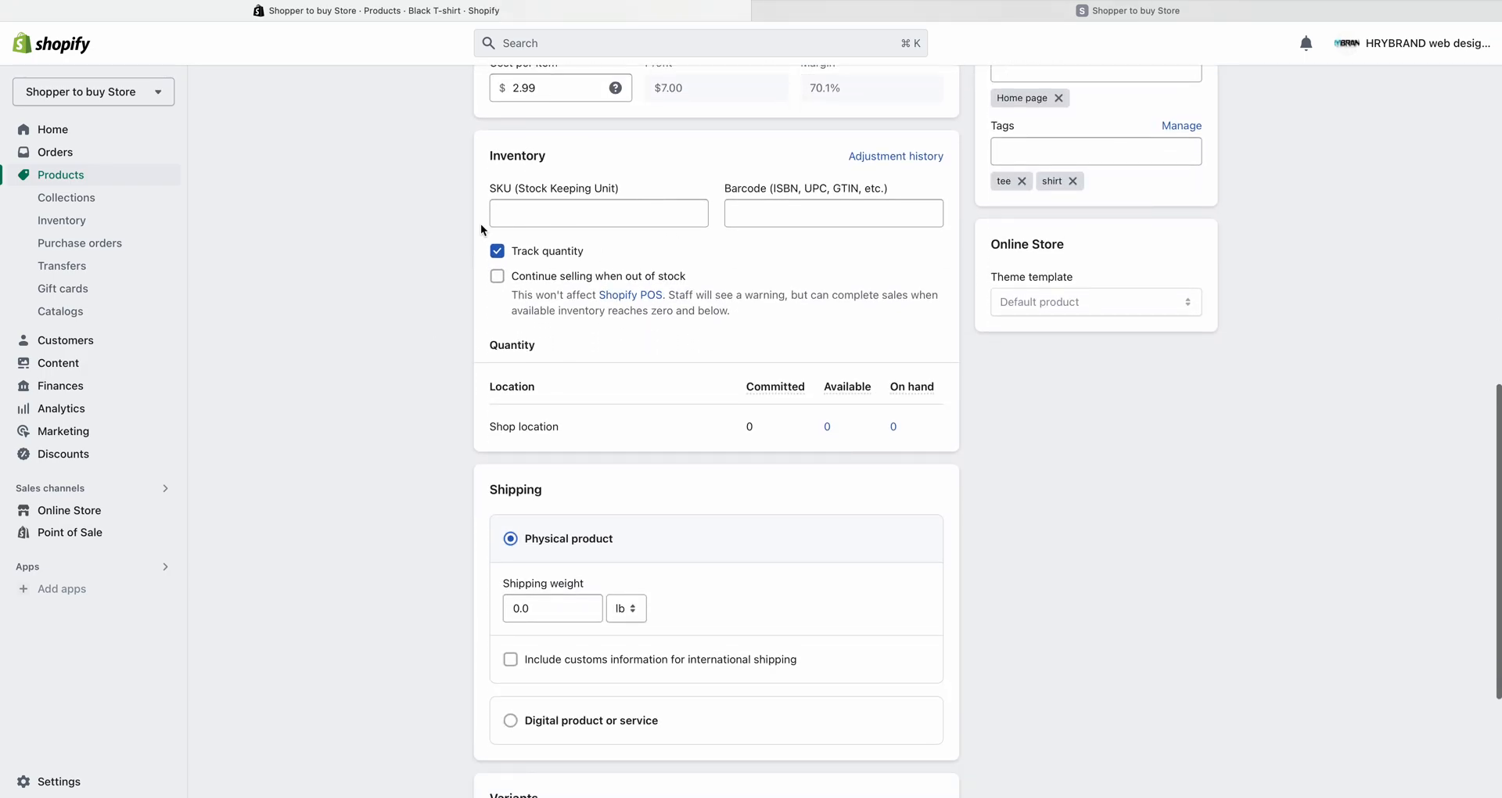
scroll(480, 223, up, 3)
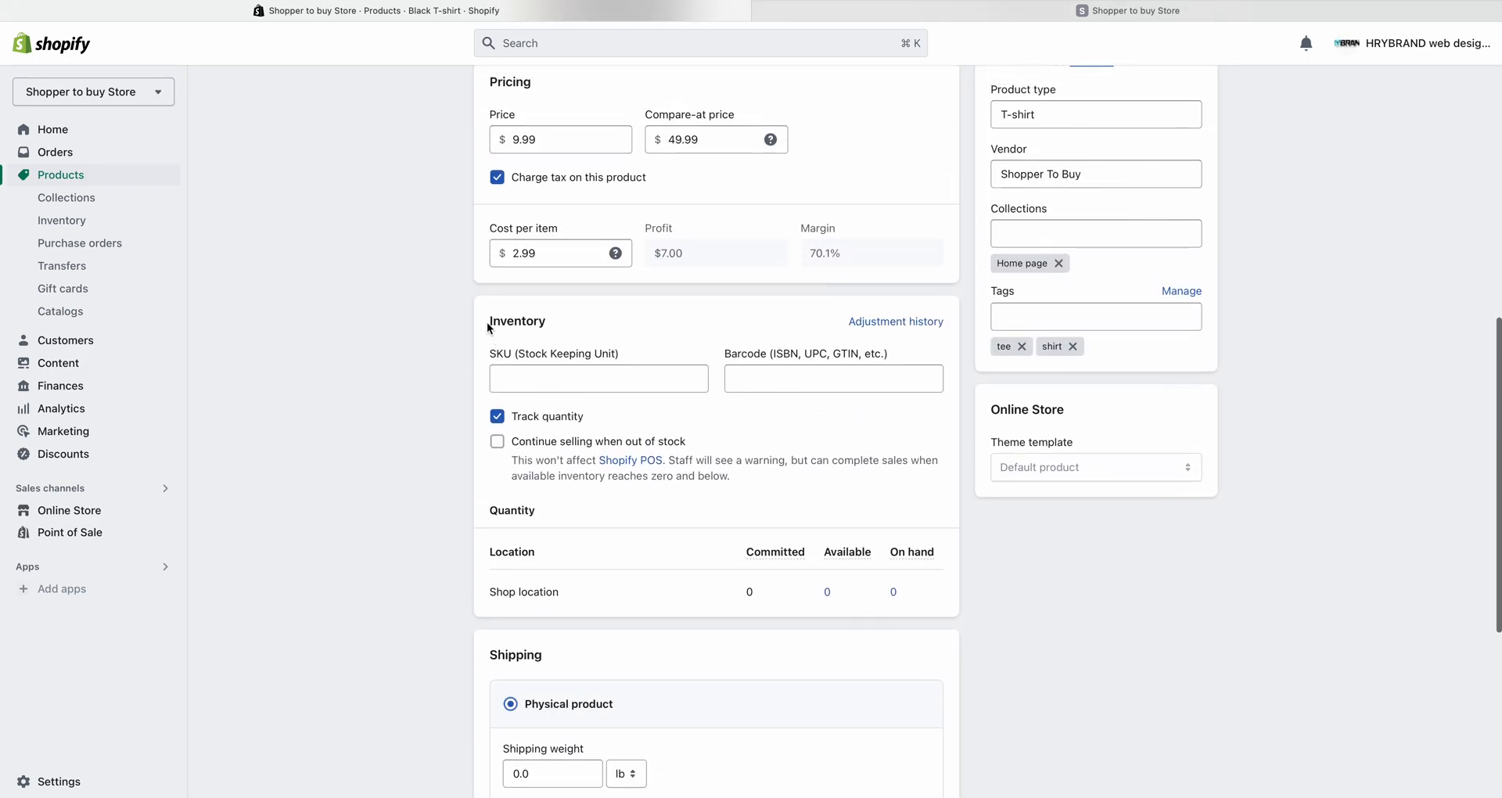
drag(486, 321, 586, 321)
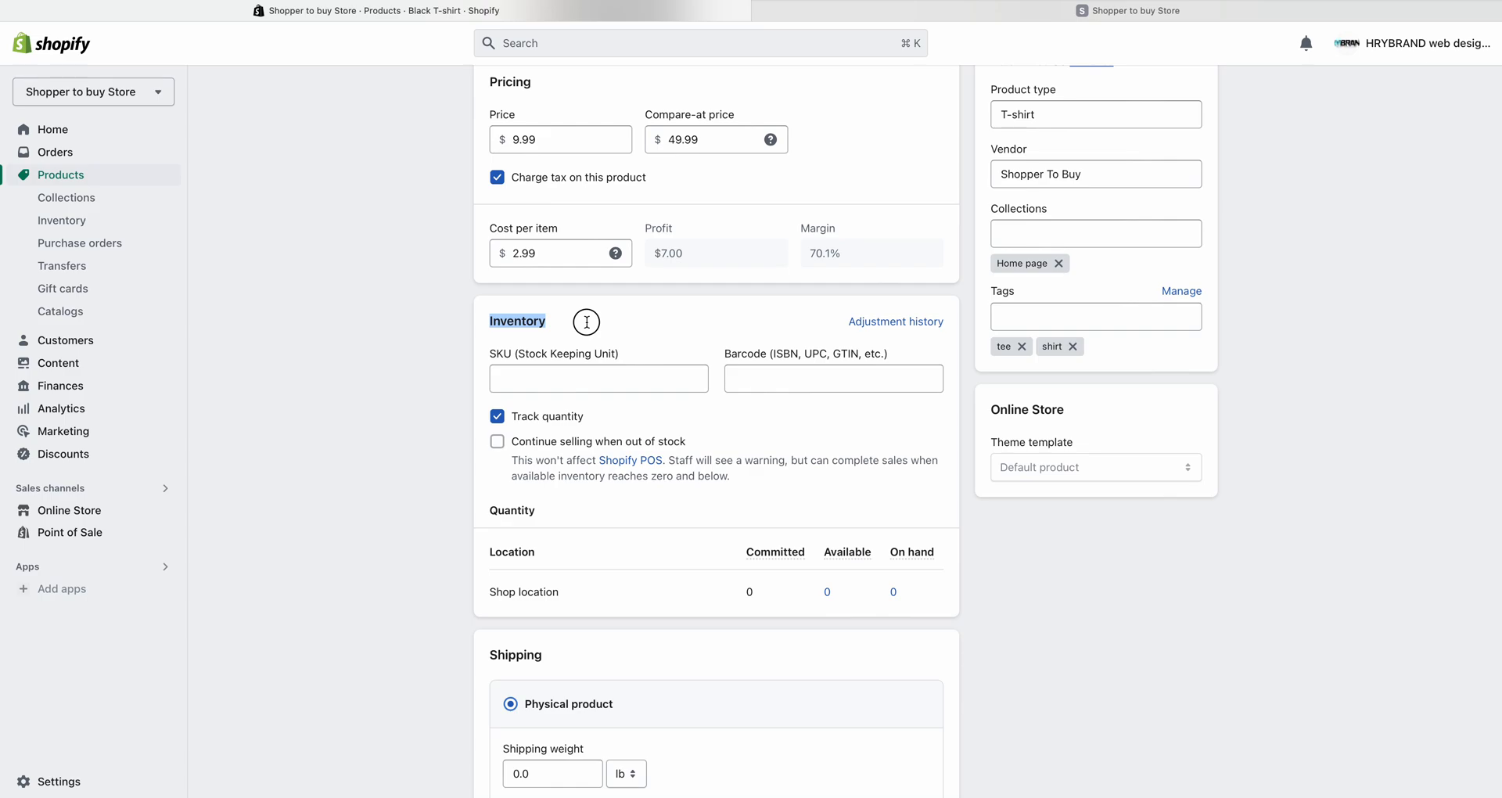
click(613, 322)
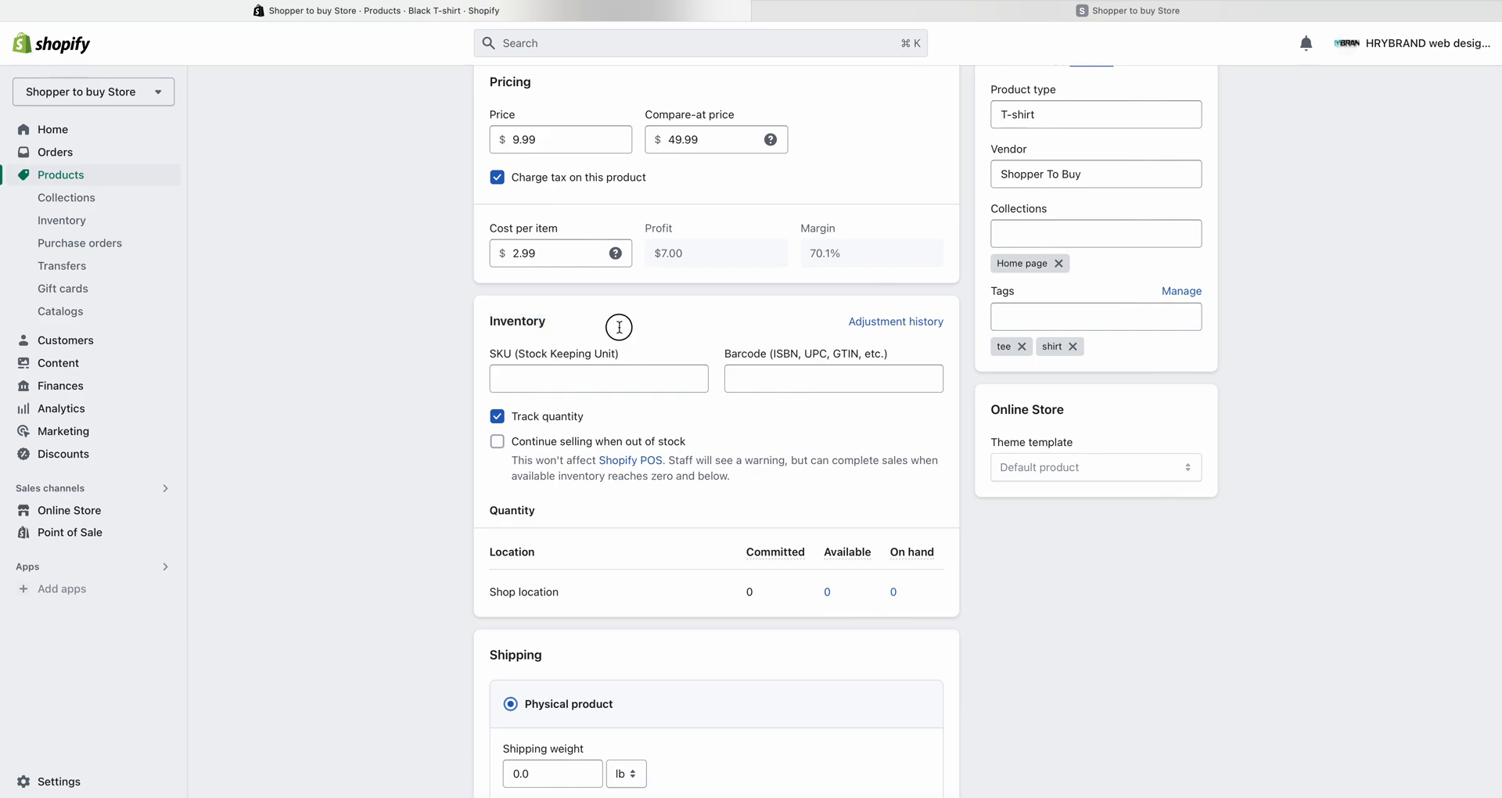
click(536, 381)
text(999)
click(637, 360)
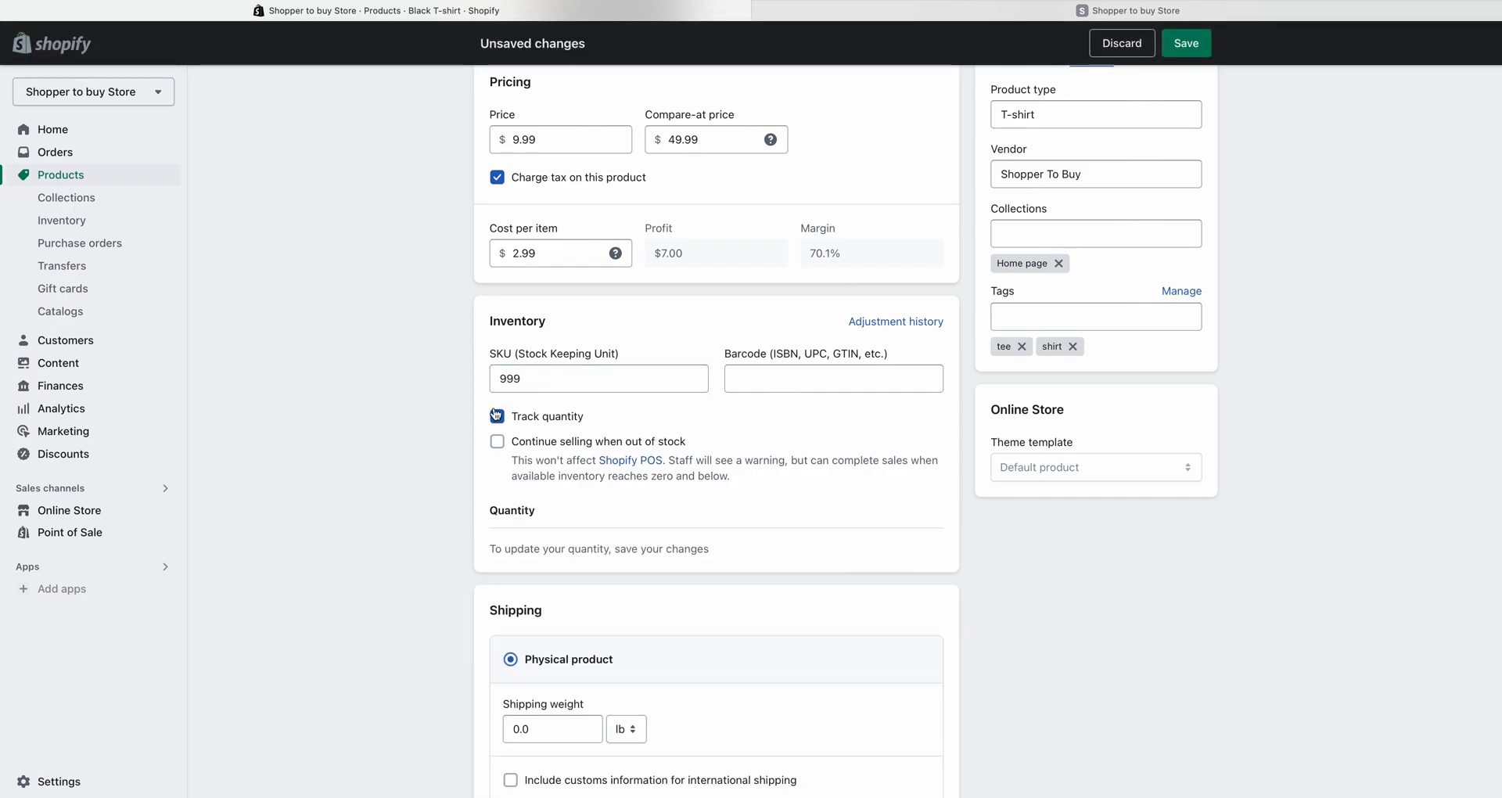
click(513, 379)
drag(513, 379, 471, 376)
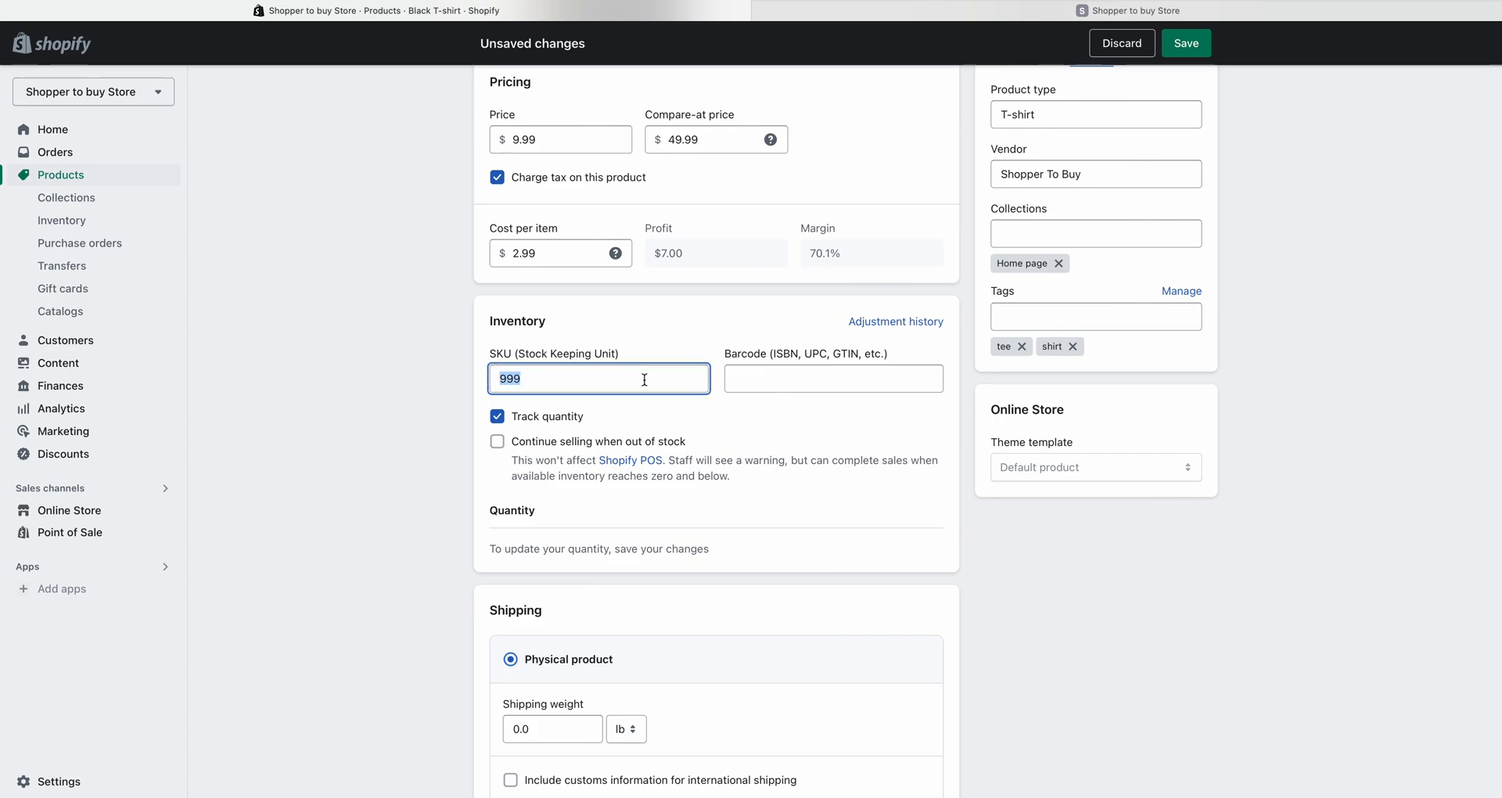
- Enter ISBN0001 as the barcode in the Black T-shirt's inventory details
click(745, 376)
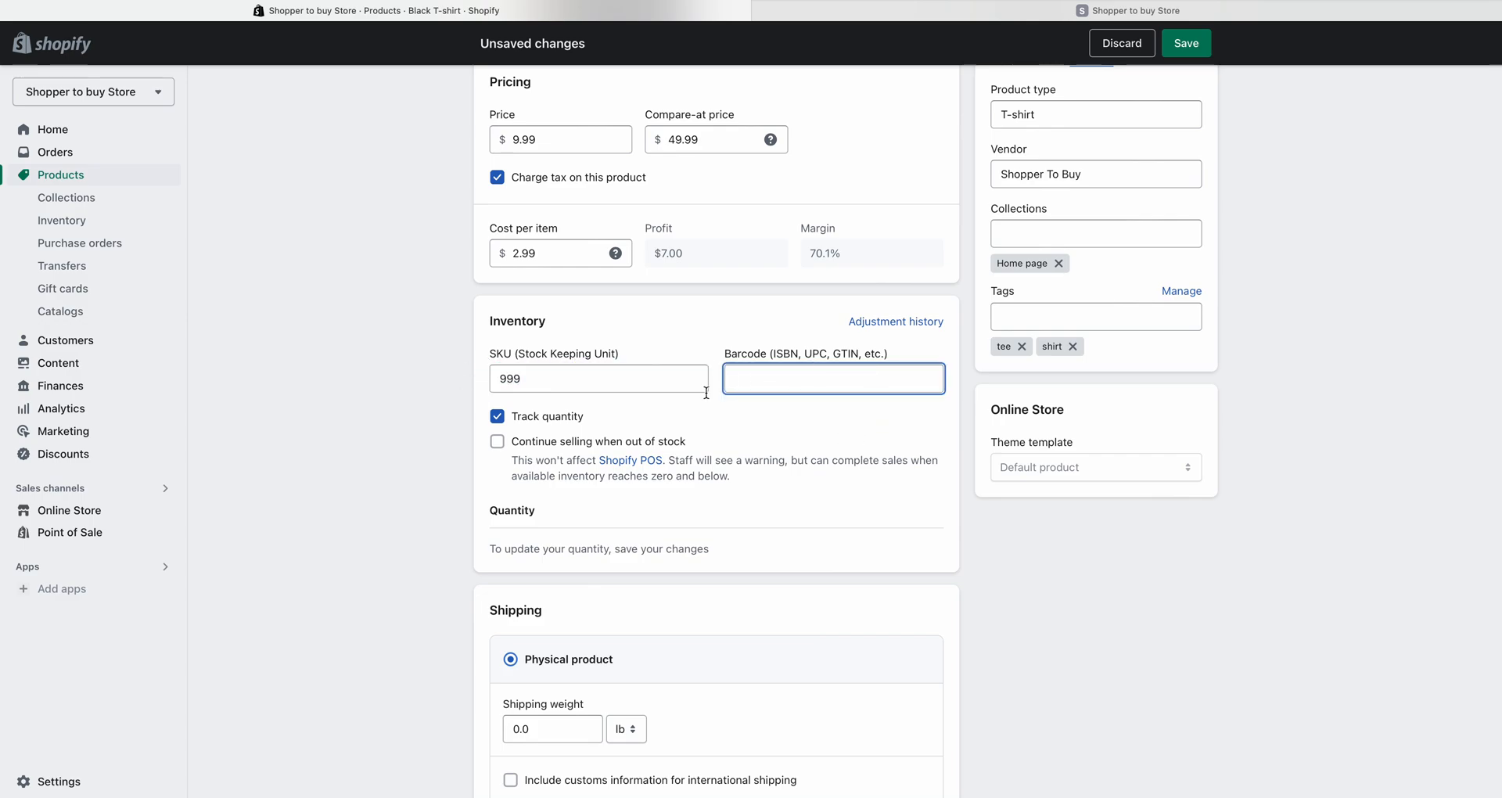
drag(774, 356, 798, 354)
click(798, 354)
drag(834, 353, 856, 355)
text(ISBN0001)
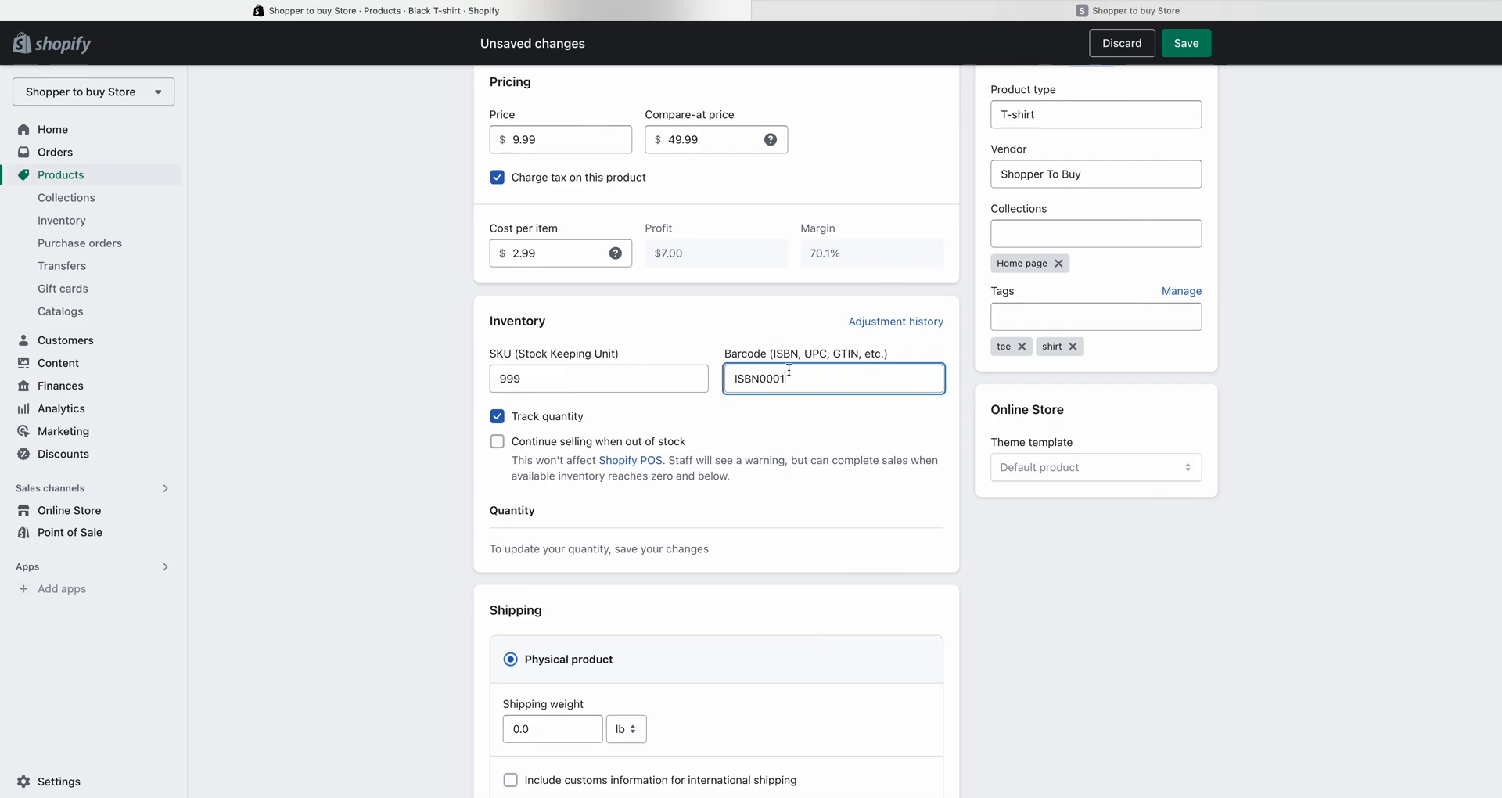
- Replace the ISBN prefix of the barcode with GTIN so that it reads GTIN0001
drag(759, 379, 729, 376)
text(GTIN)
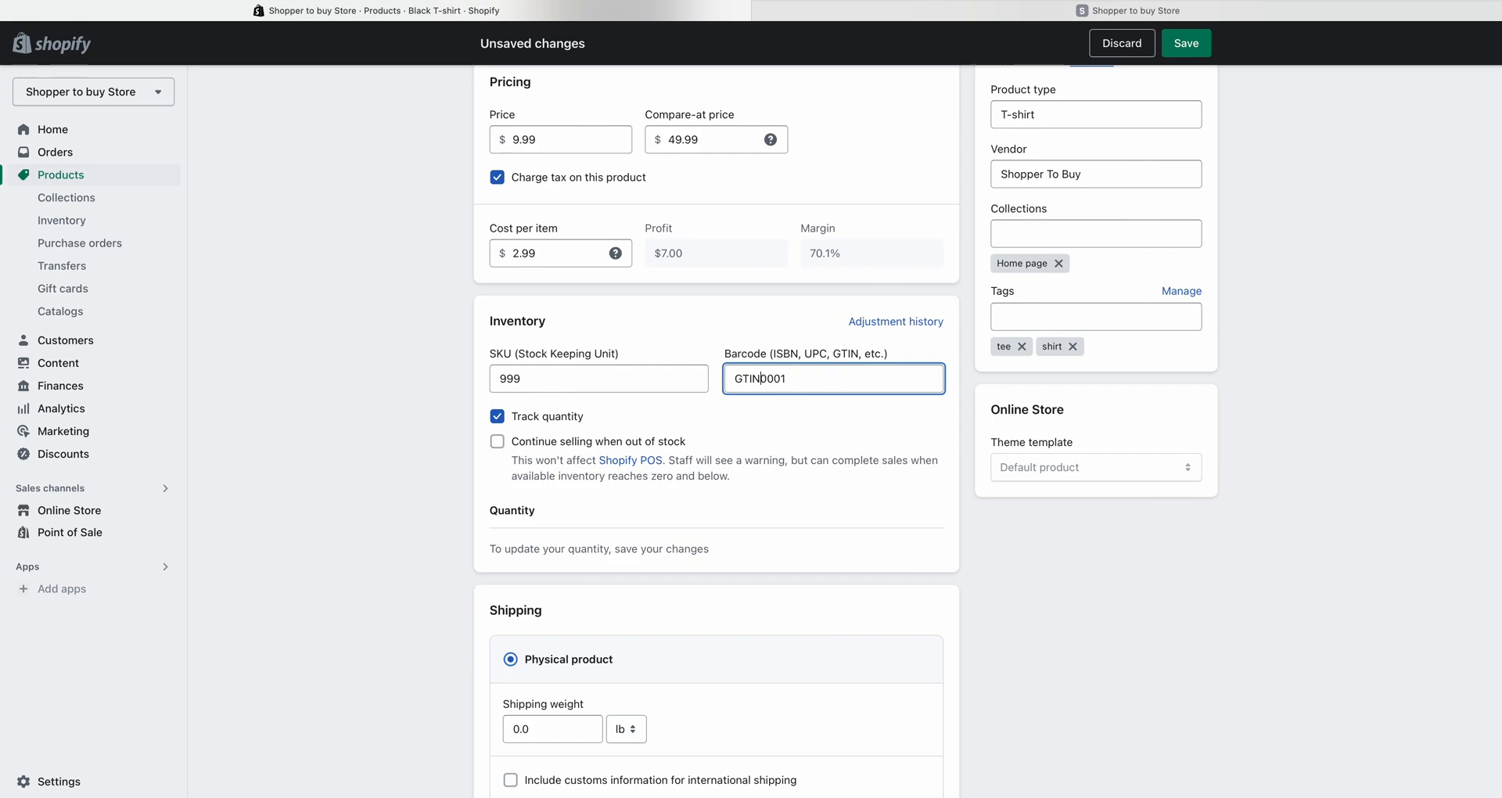
drag(760, 378, 786, 377)
click(791, 425)
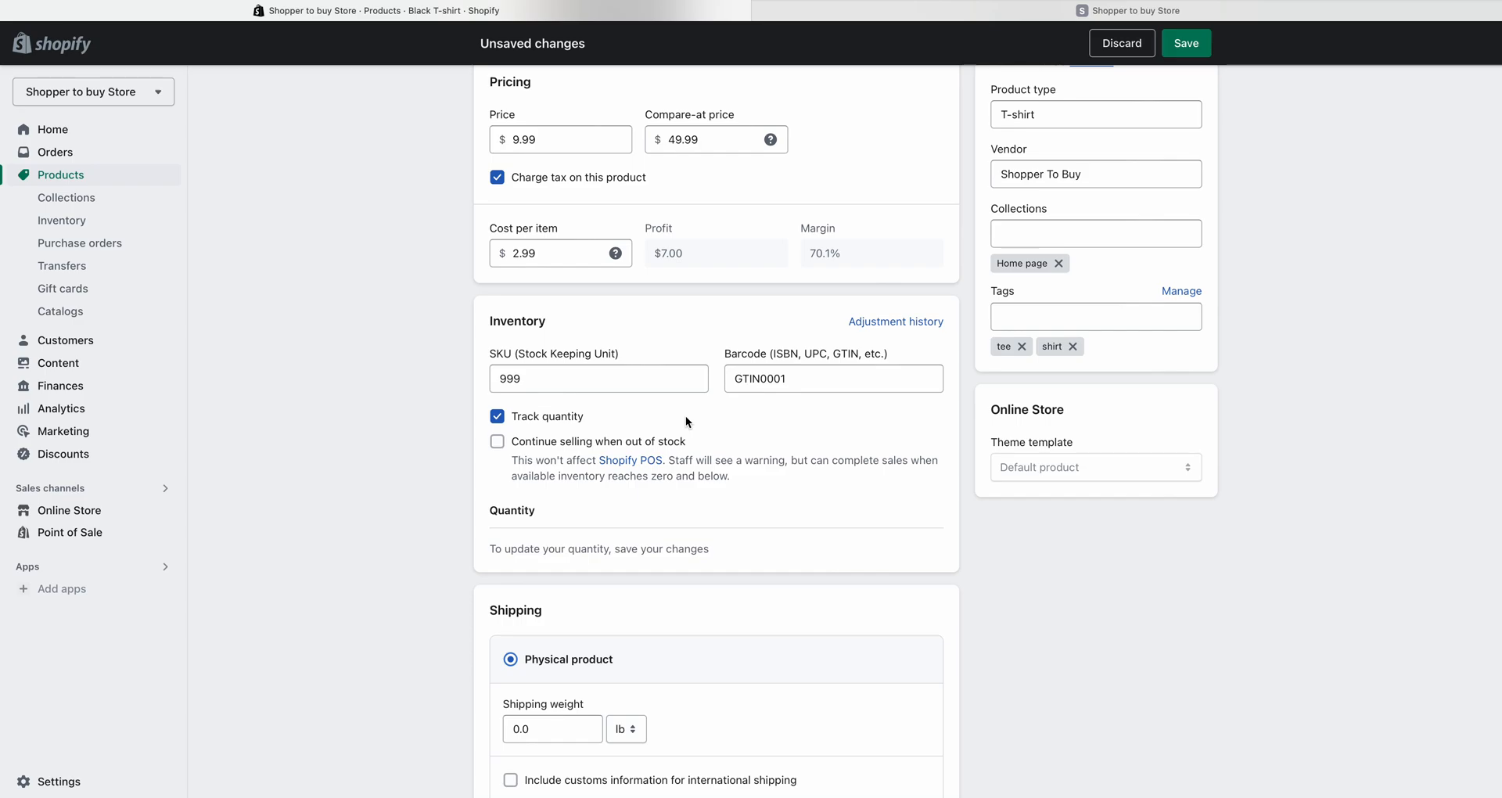
- Try turning quantity tracking off and on again, and enabling and disabling continued selling when out of stock
click(500, 420)
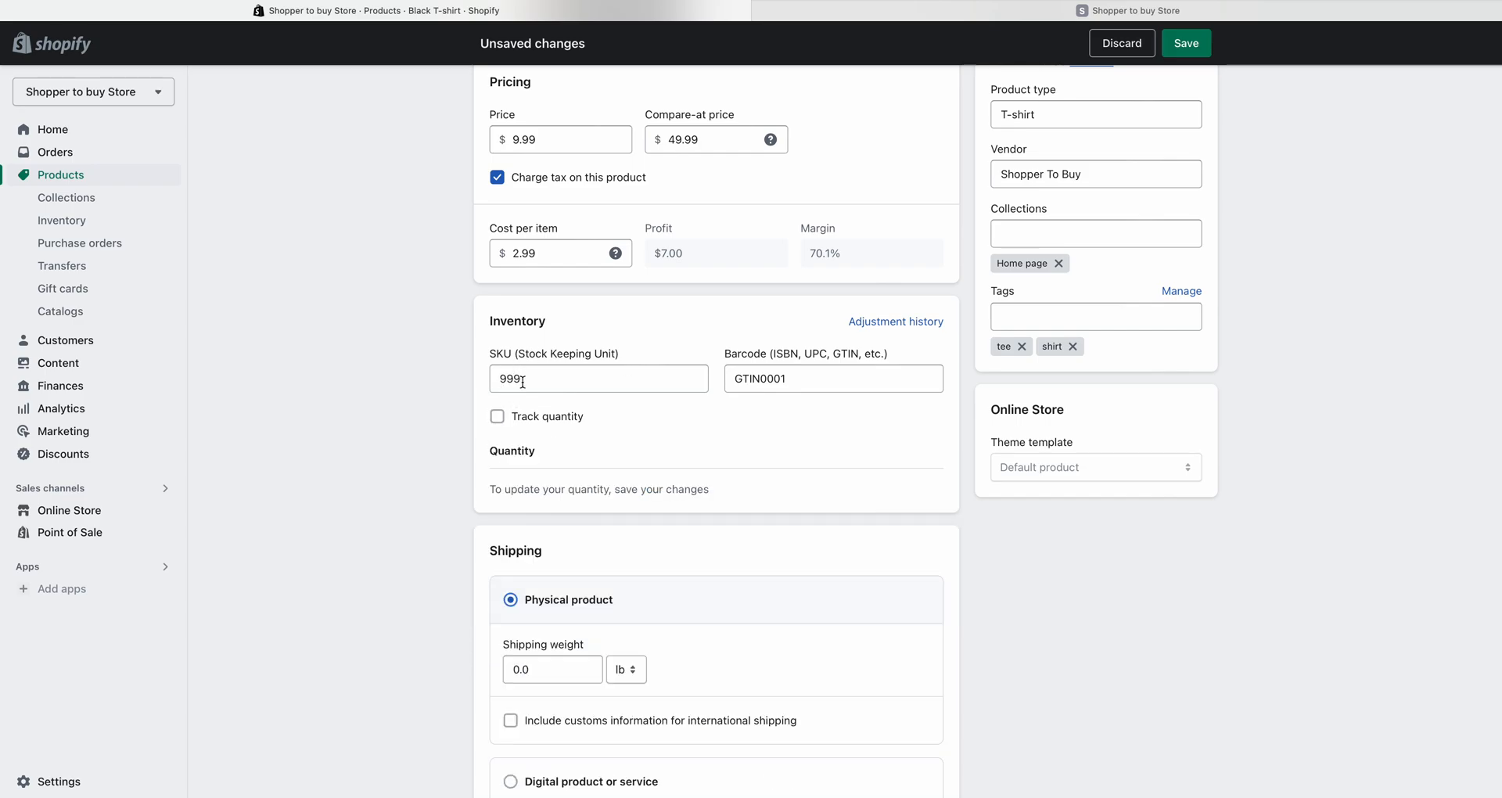
click(497, 416)
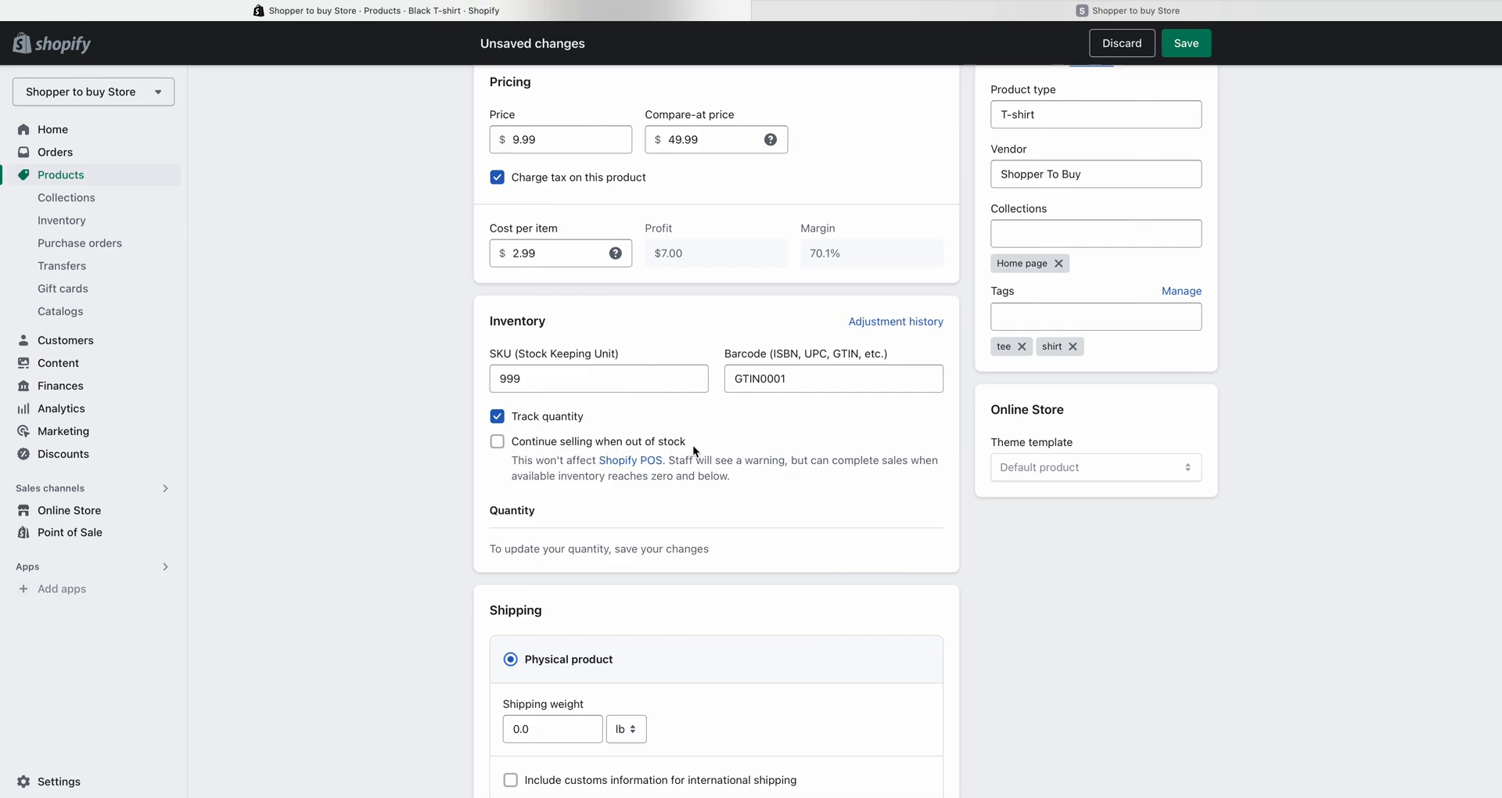
click(514, 443)
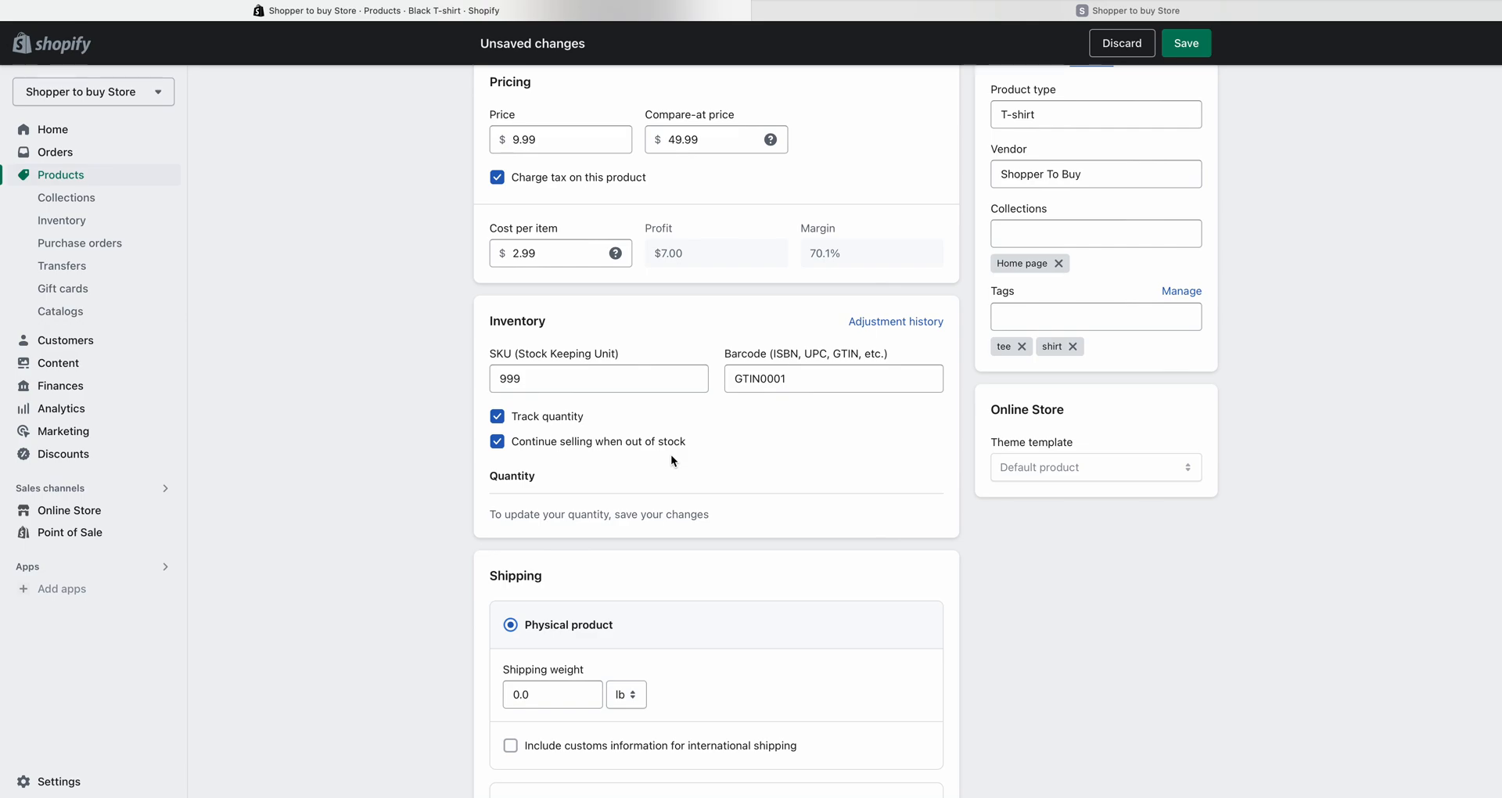
drag(524, 379, 481, 379)
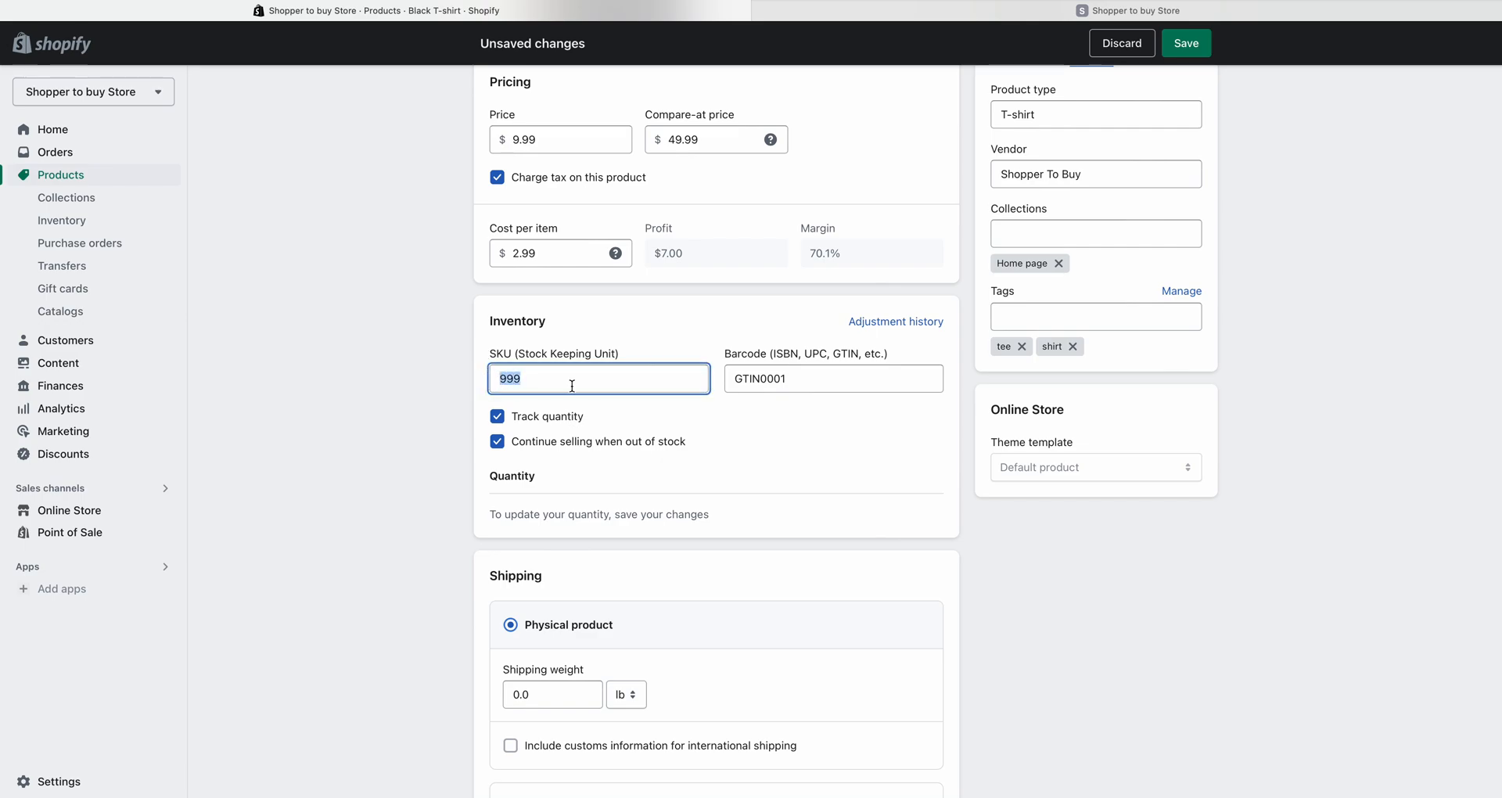
click(693, 416)
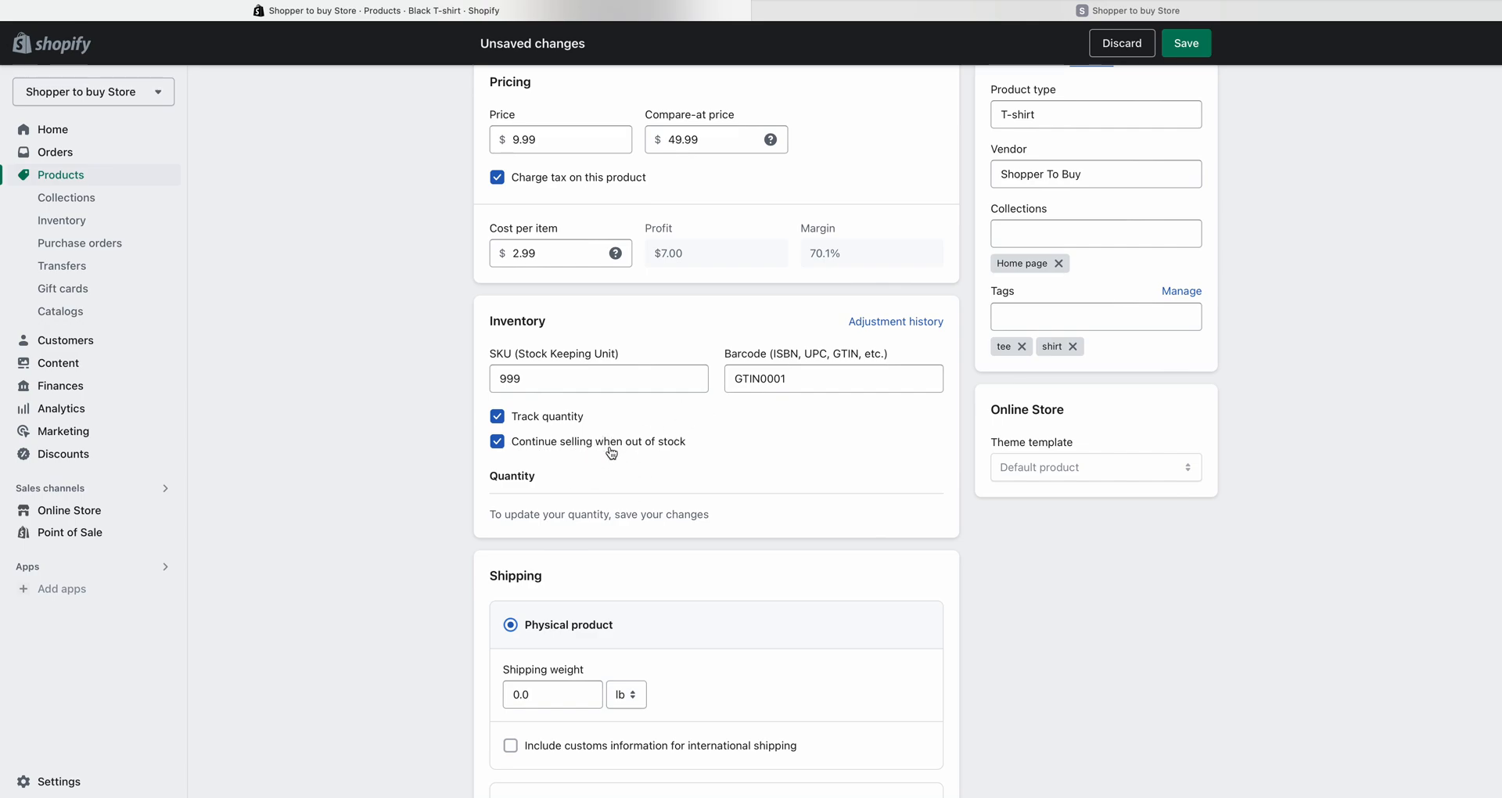
click(499, 442)
drag(526, 379, 480, 378)
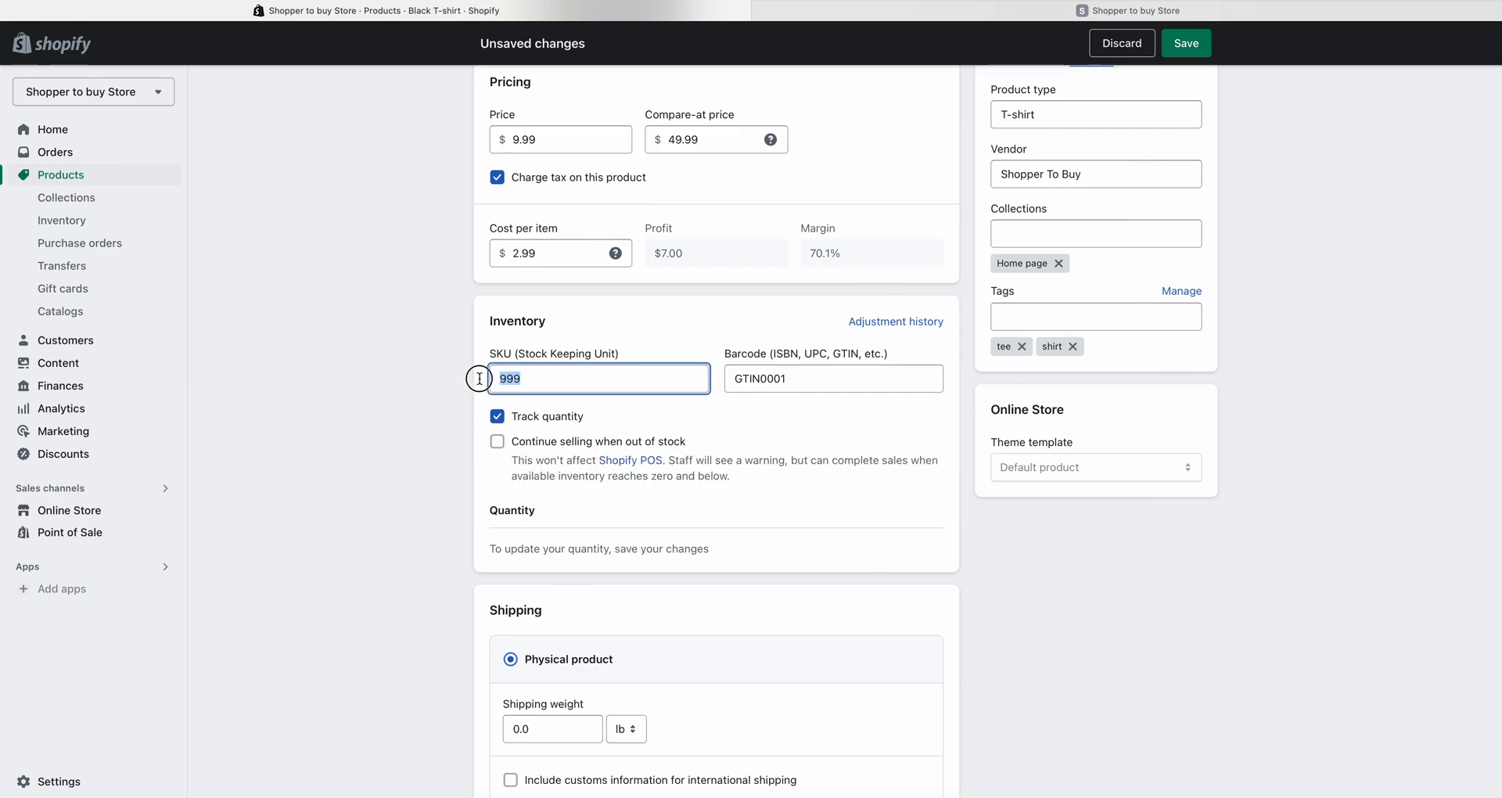
click(646, 416)
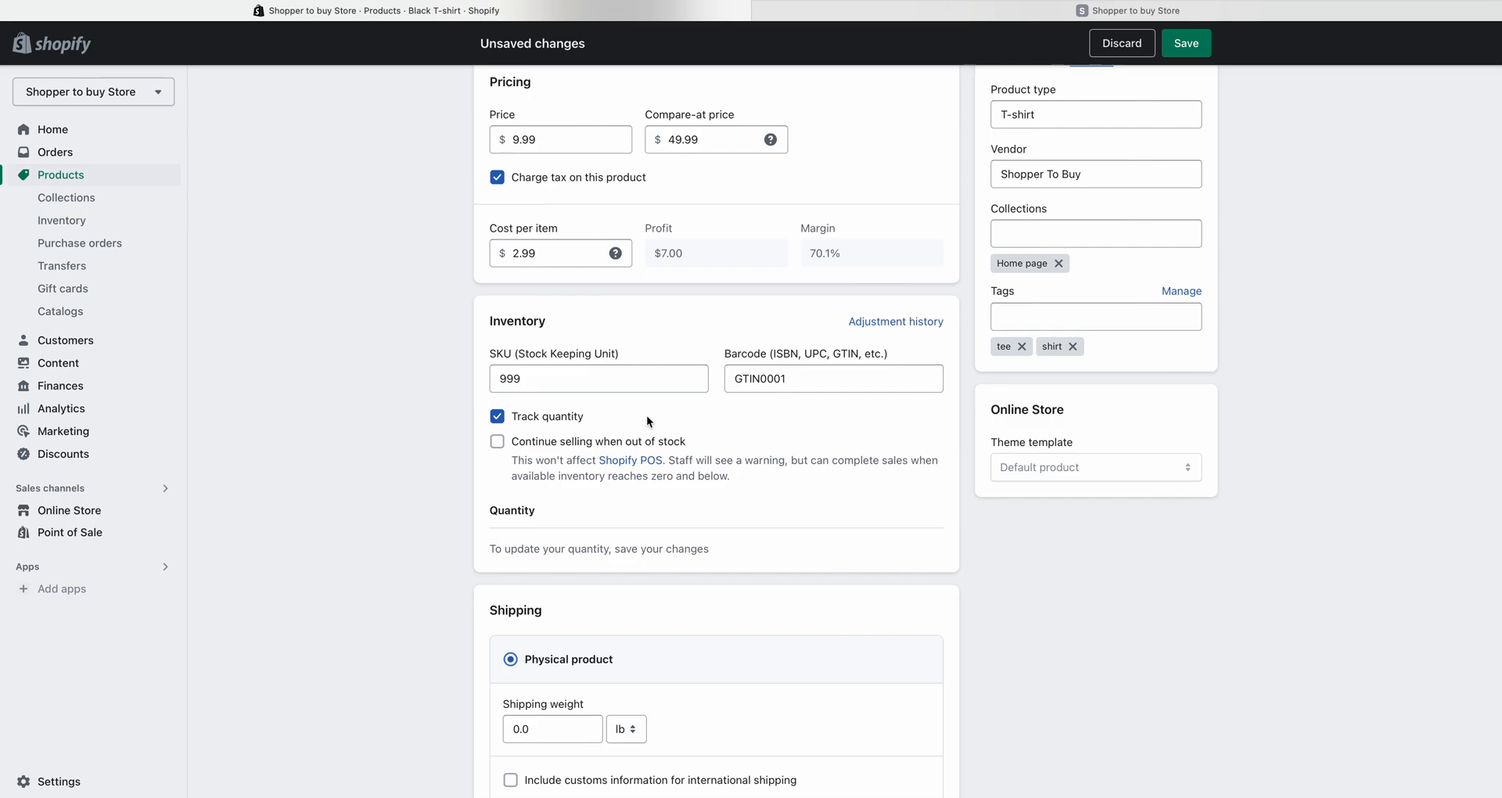
drag(536, 380, 479, 371)
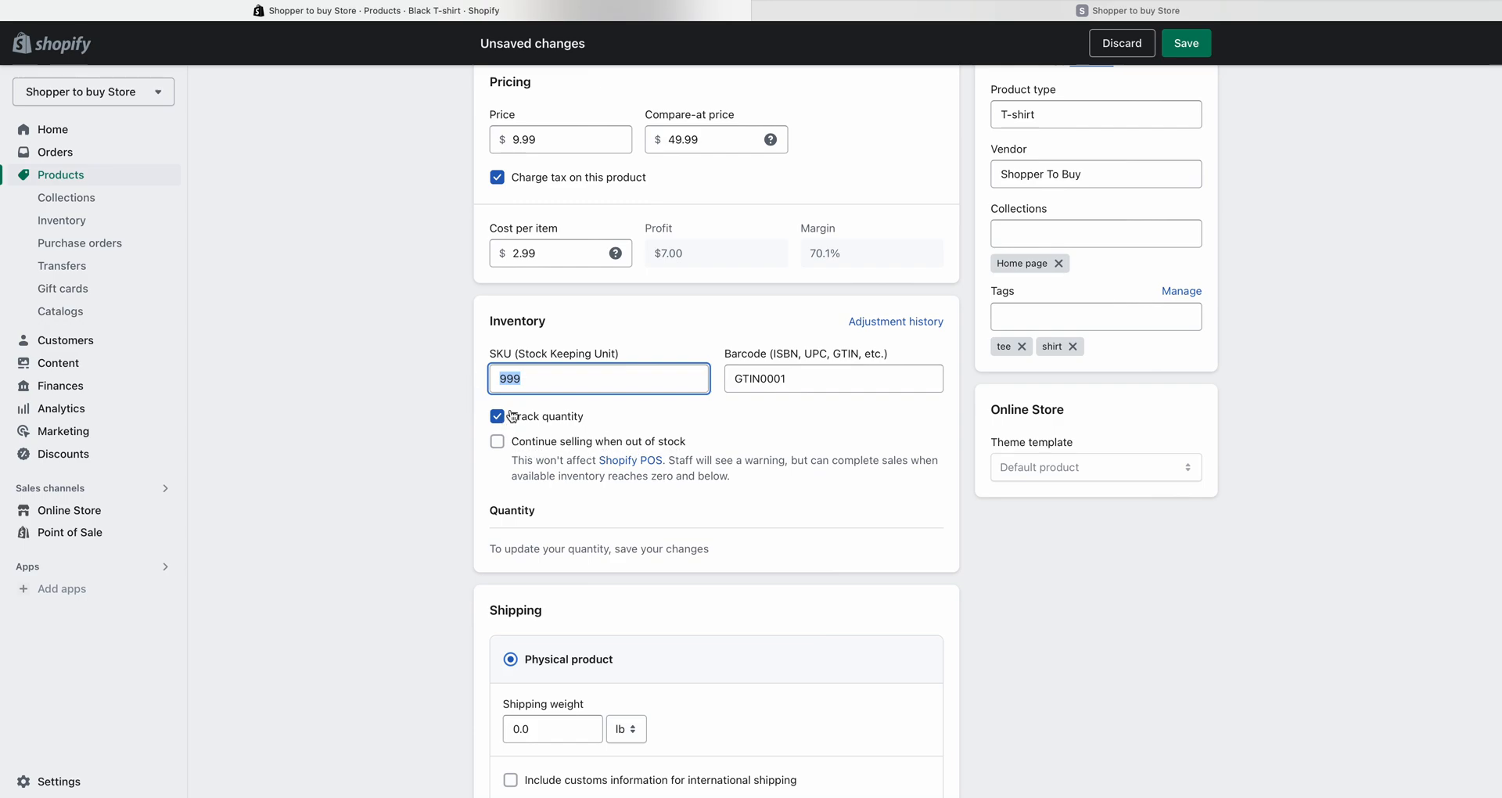
click(514, 378)
drag(480, 376, 584, 400)
- Allow the Black T-shirt to continue selling when out of stock
click(499, 443)
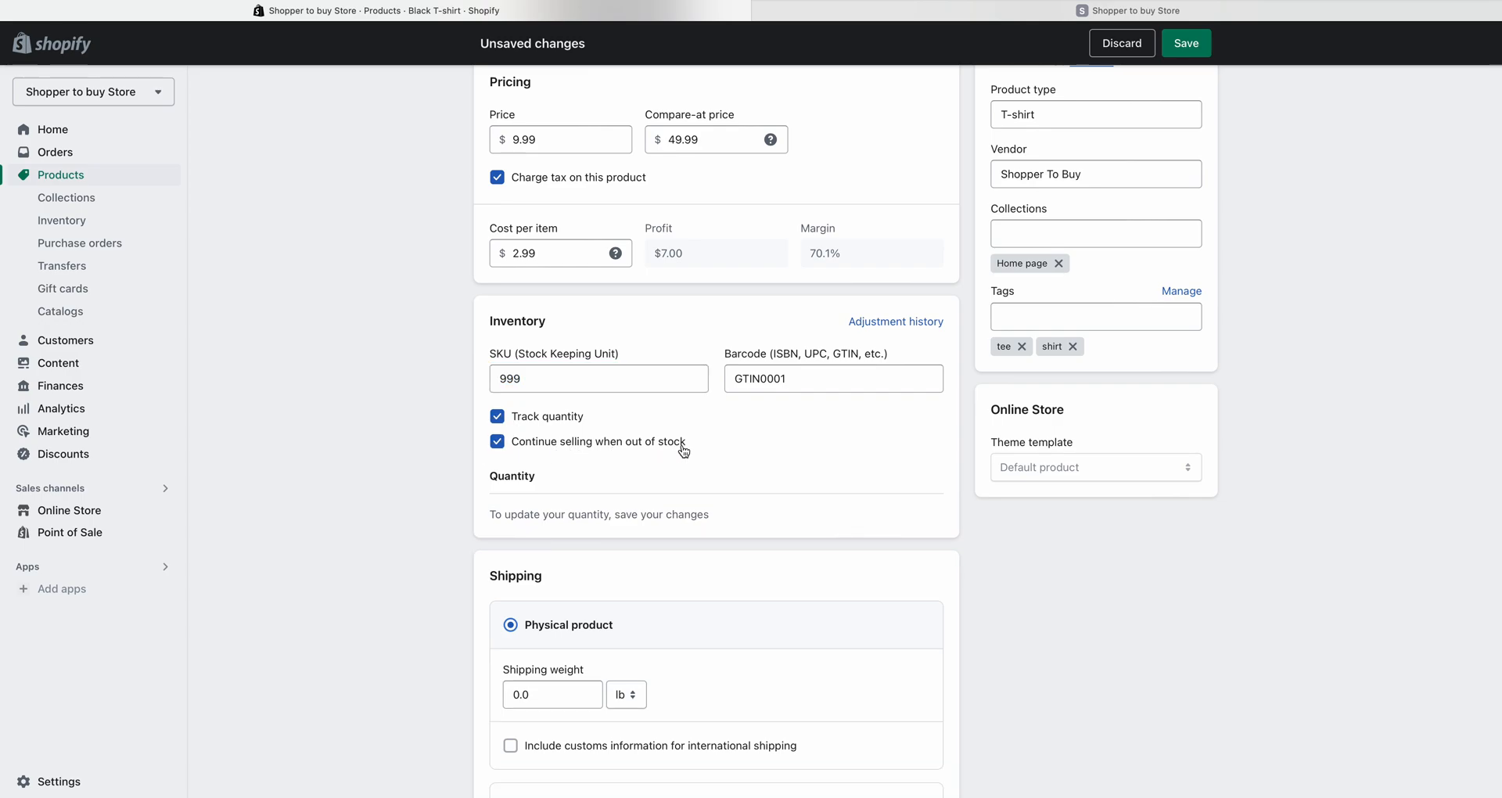
click(515, 378)
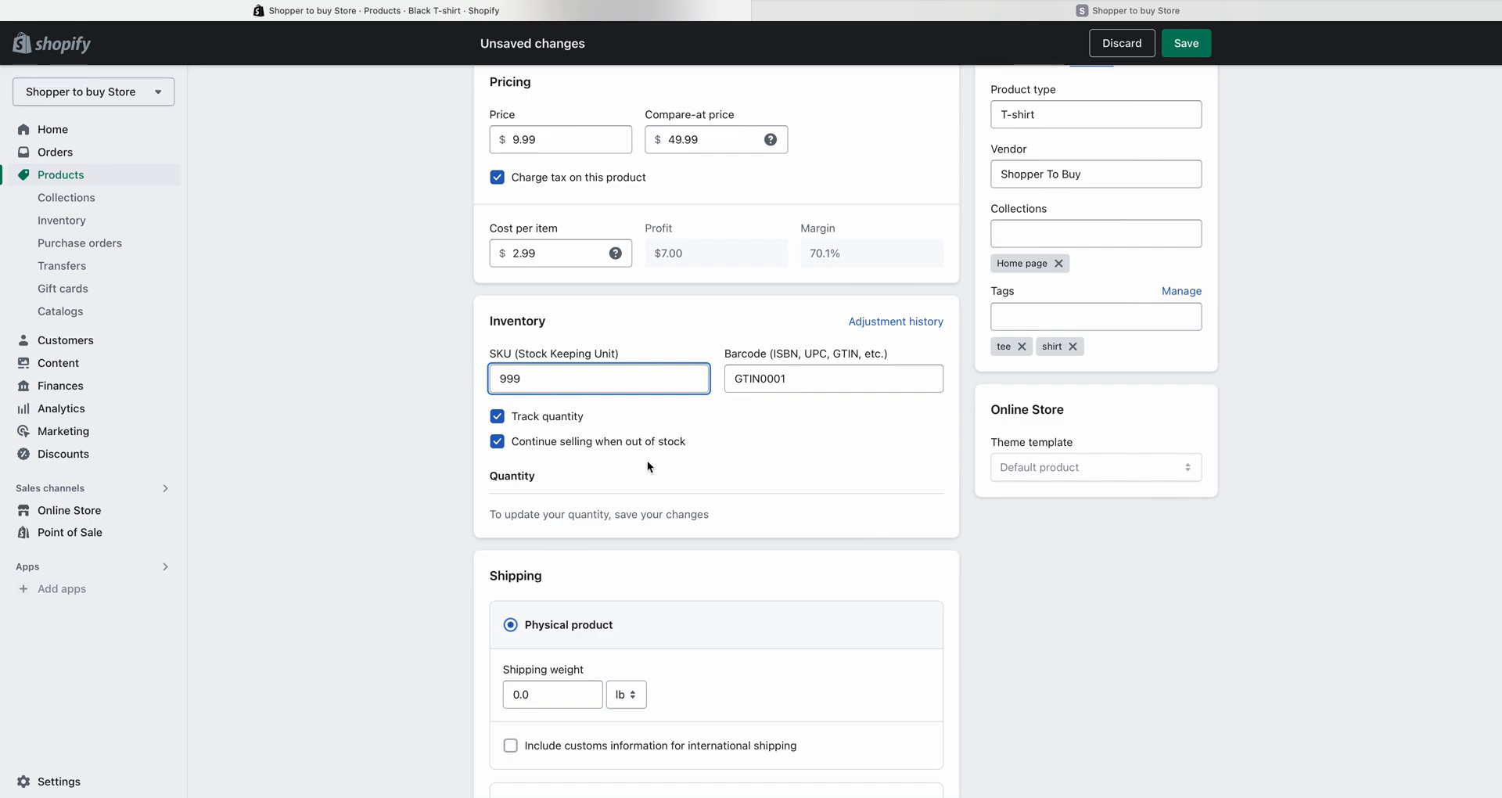
scroll(559, 450, down, 2)
scroll(560, 449, down, 2)
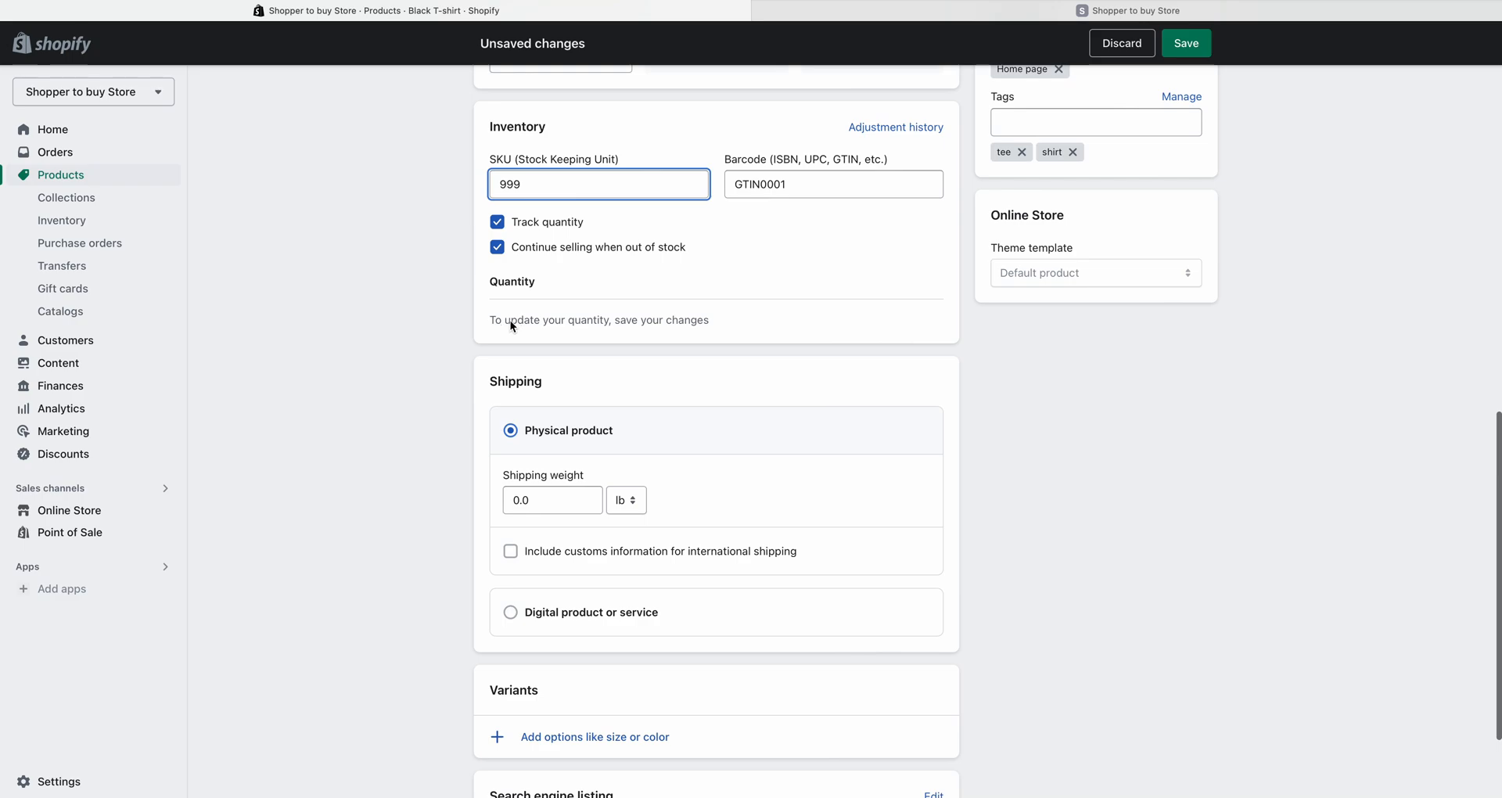
click(702, 322)
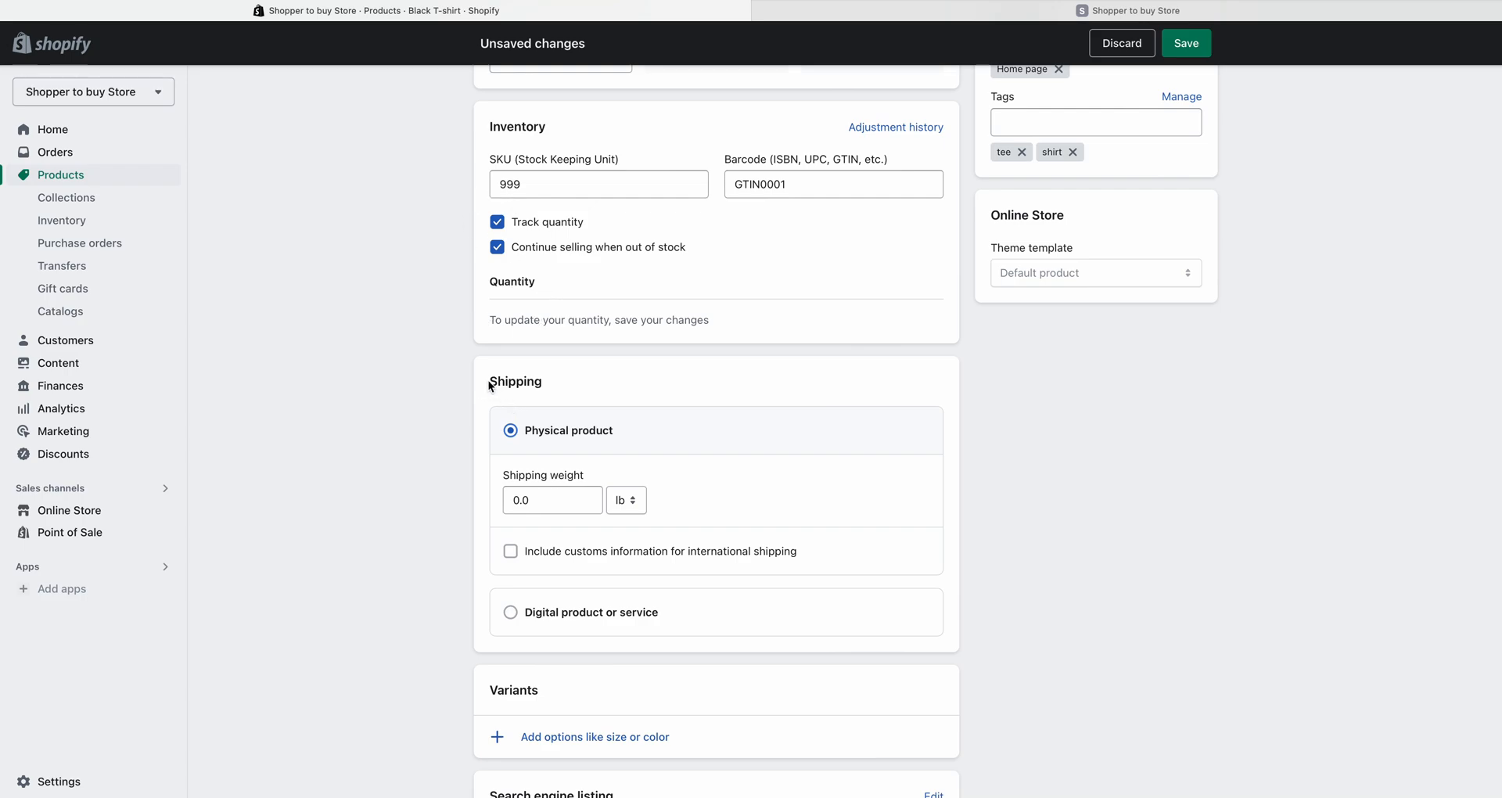
- Try the Digital product or service shipping type for the T-shirt and return it to Physical product
scroll(587, 380, down, 1)
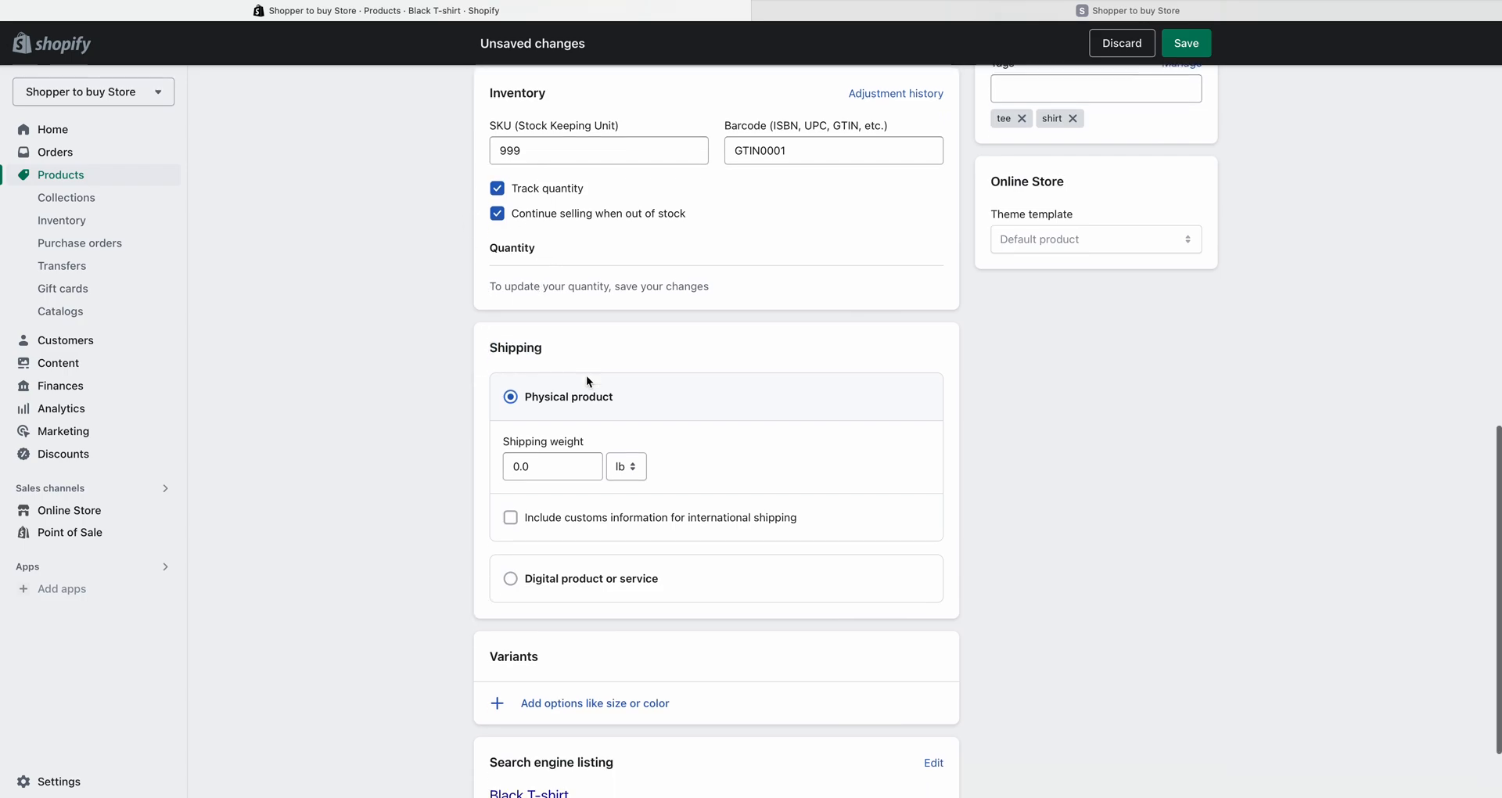
scroll(589, 381, down, 2)
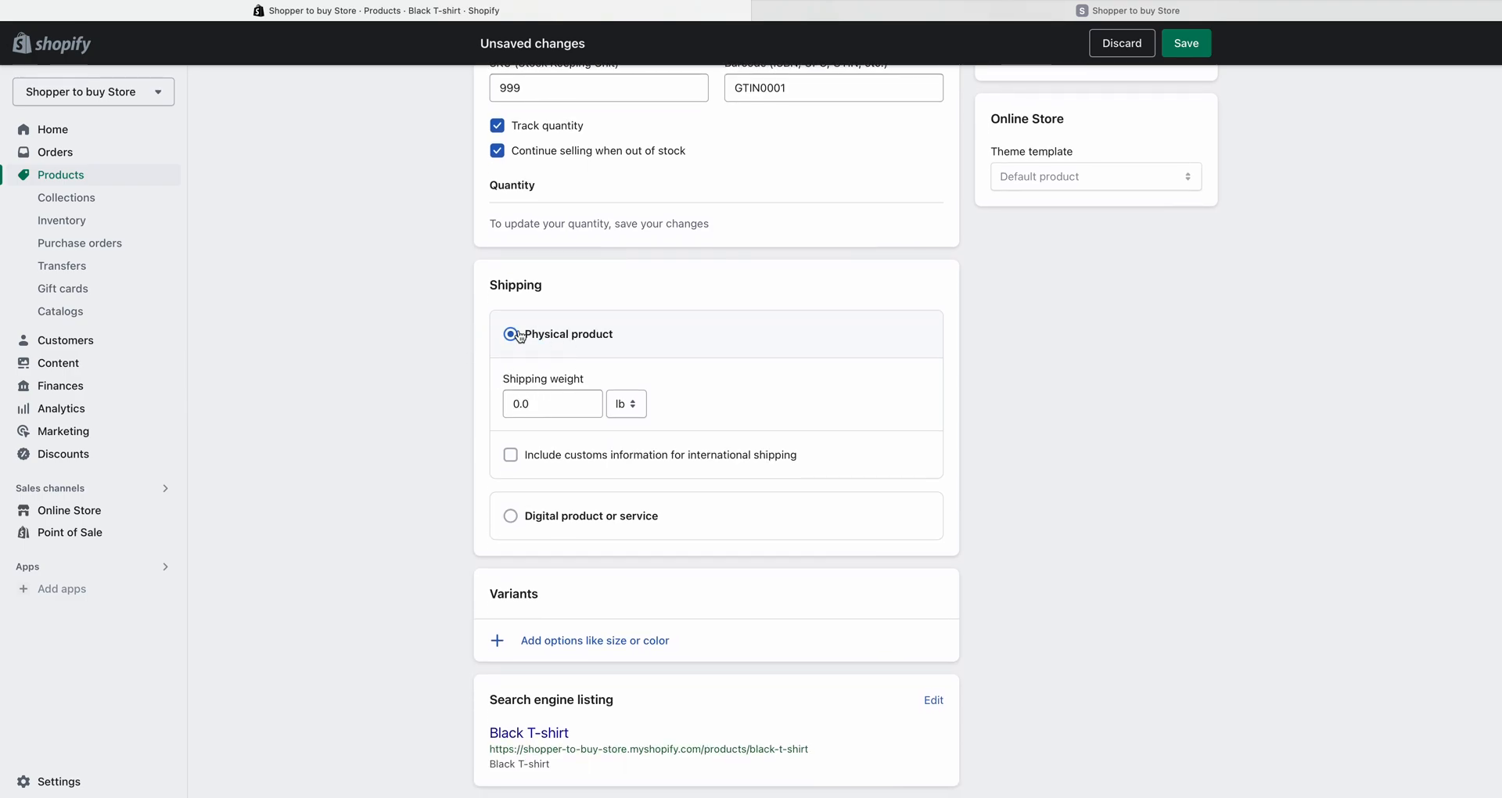
drag(530, 334, 626, 334)
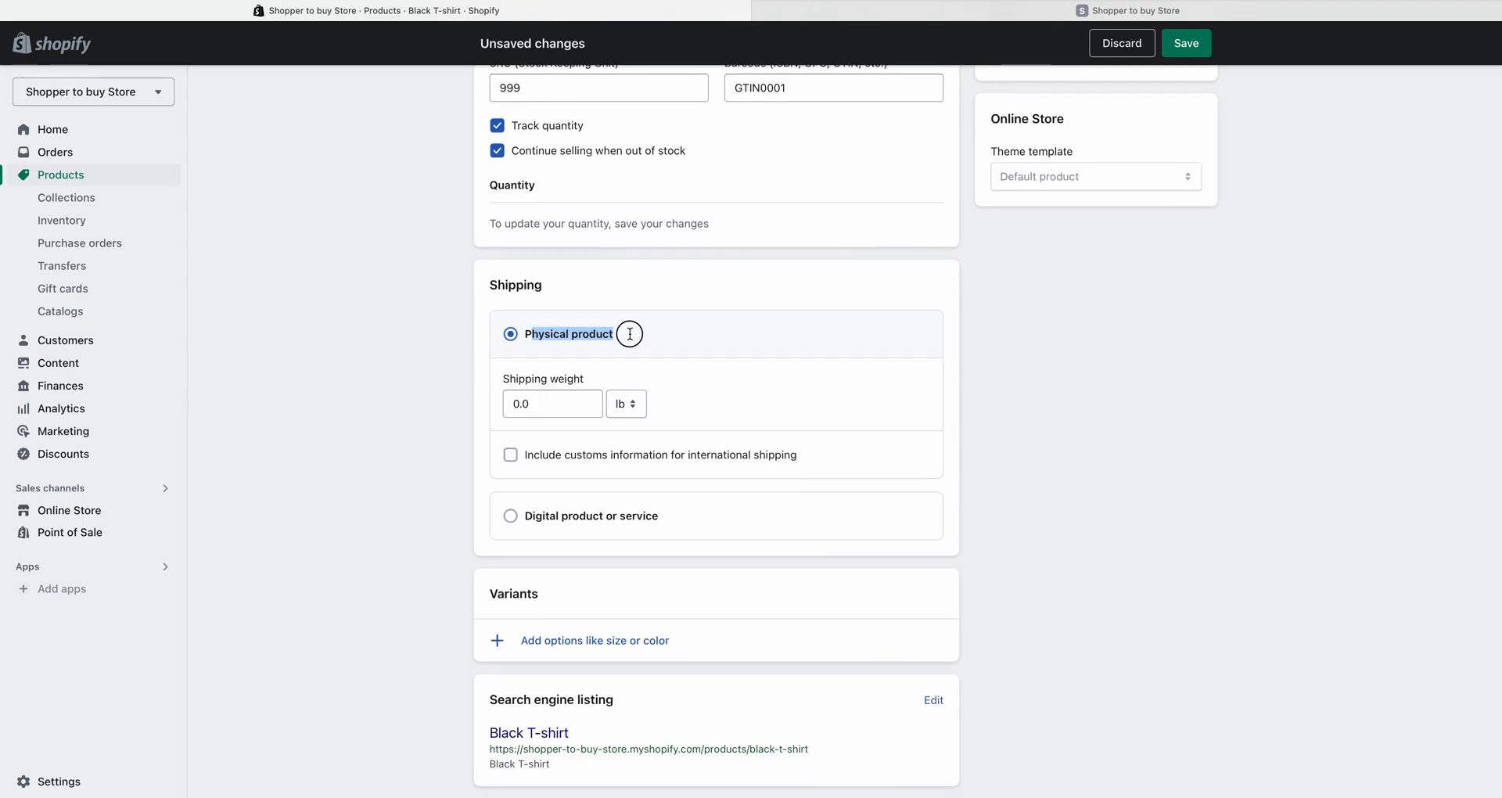
click(536, 517)
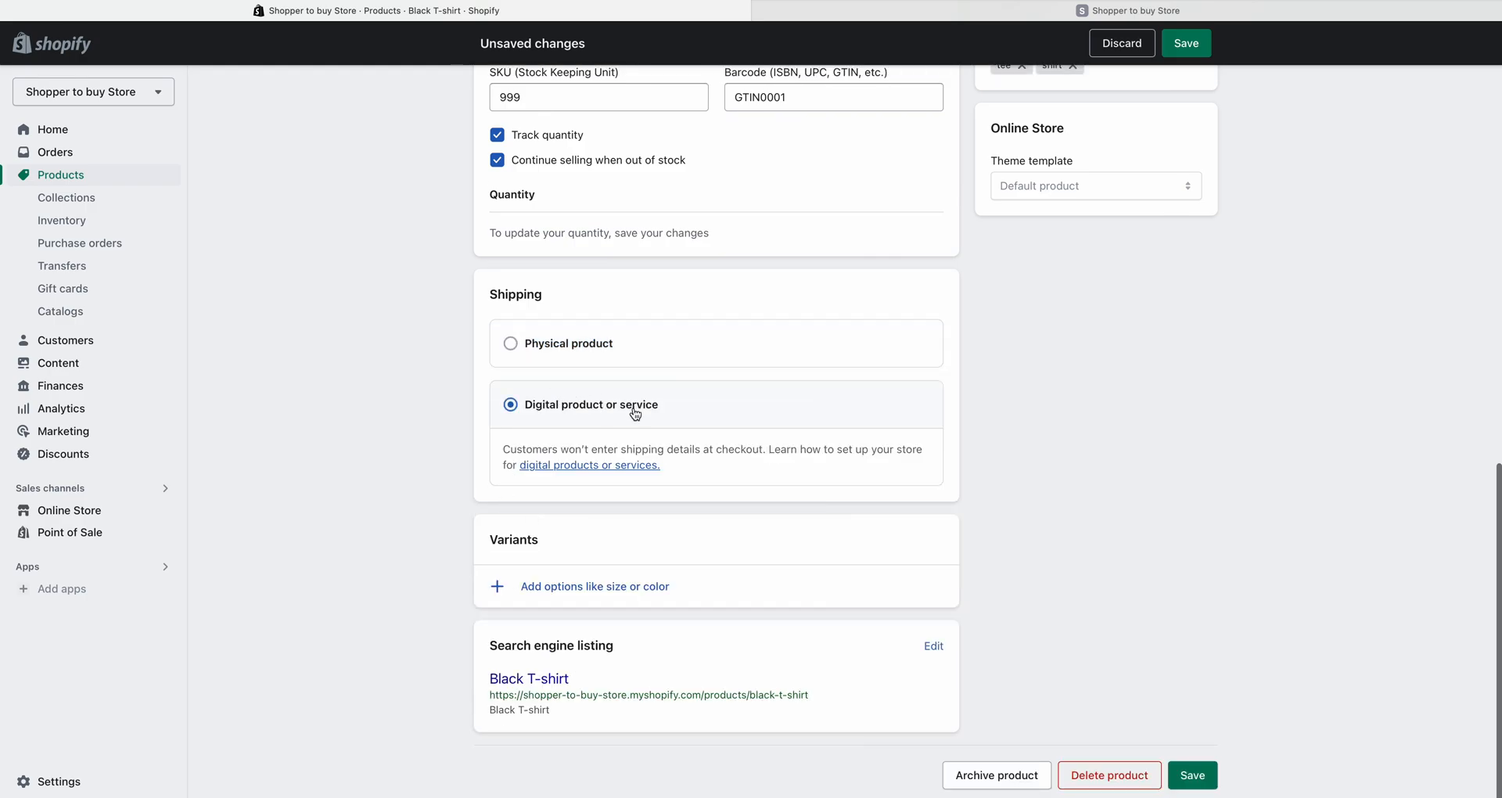
scroll(547, 414, up, 15)
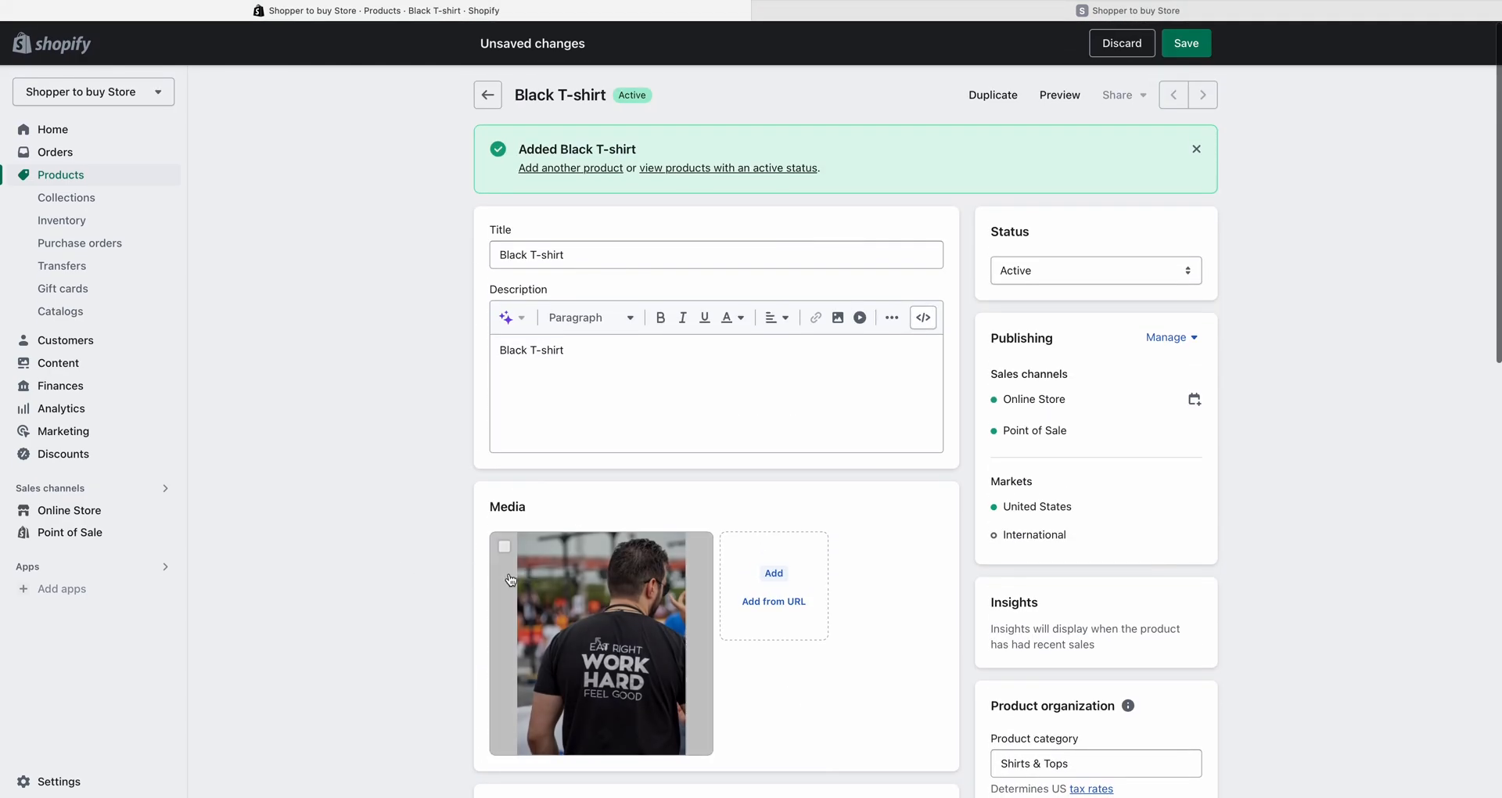
scroll(485, 567, down, 7)
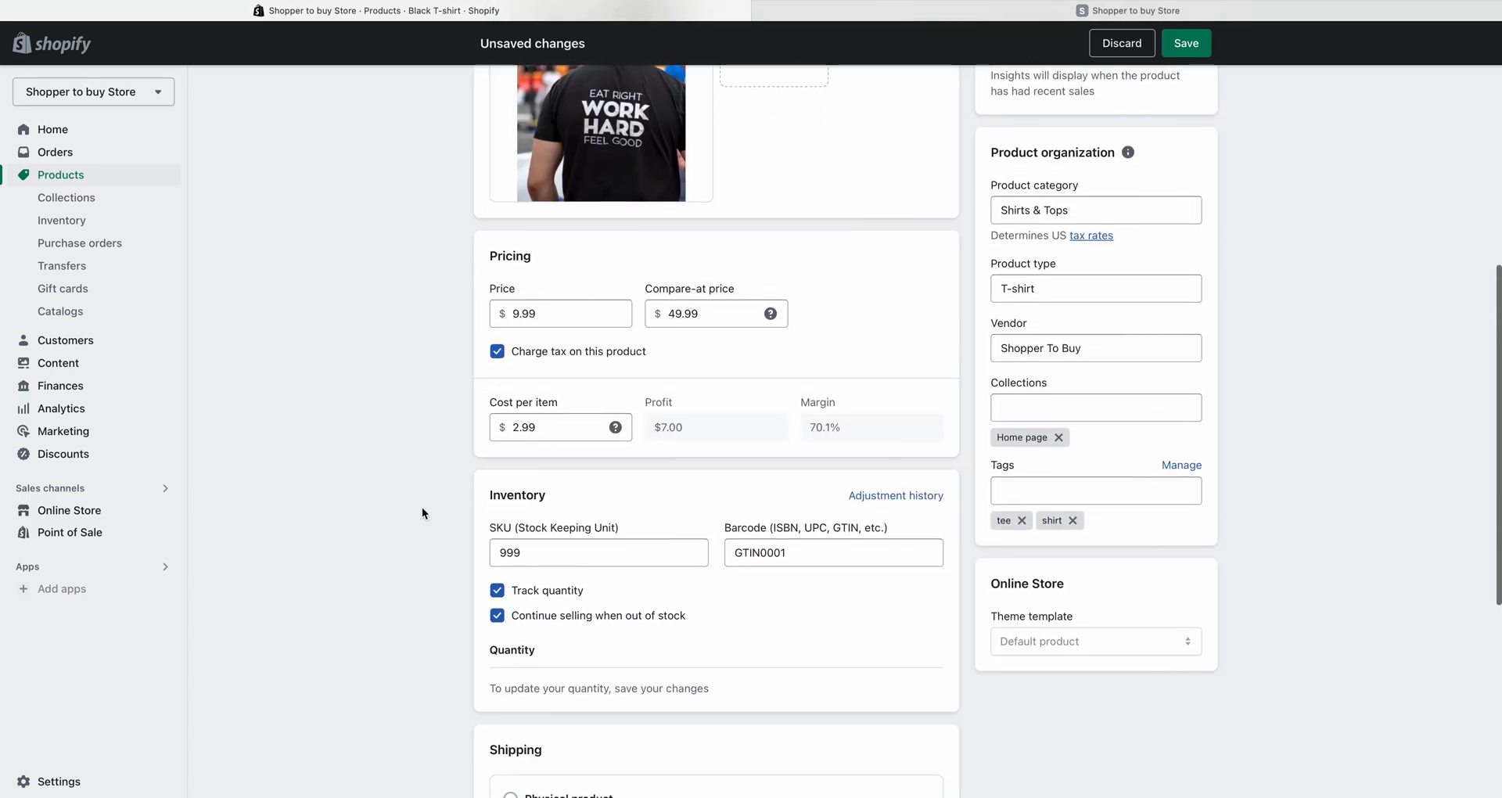
scroll(422, 508, down, 4)
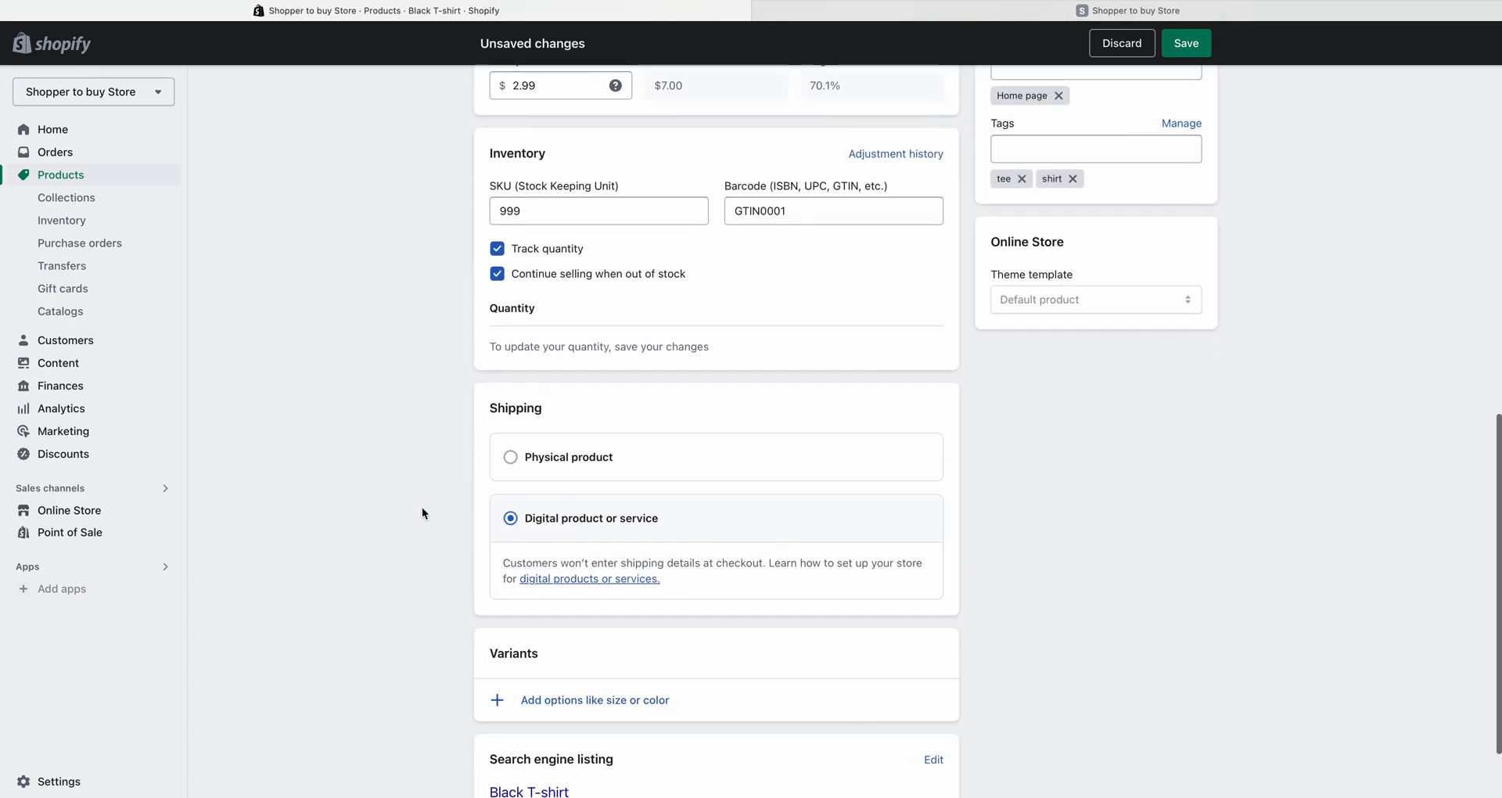
scroll(421, 512, down, 2)
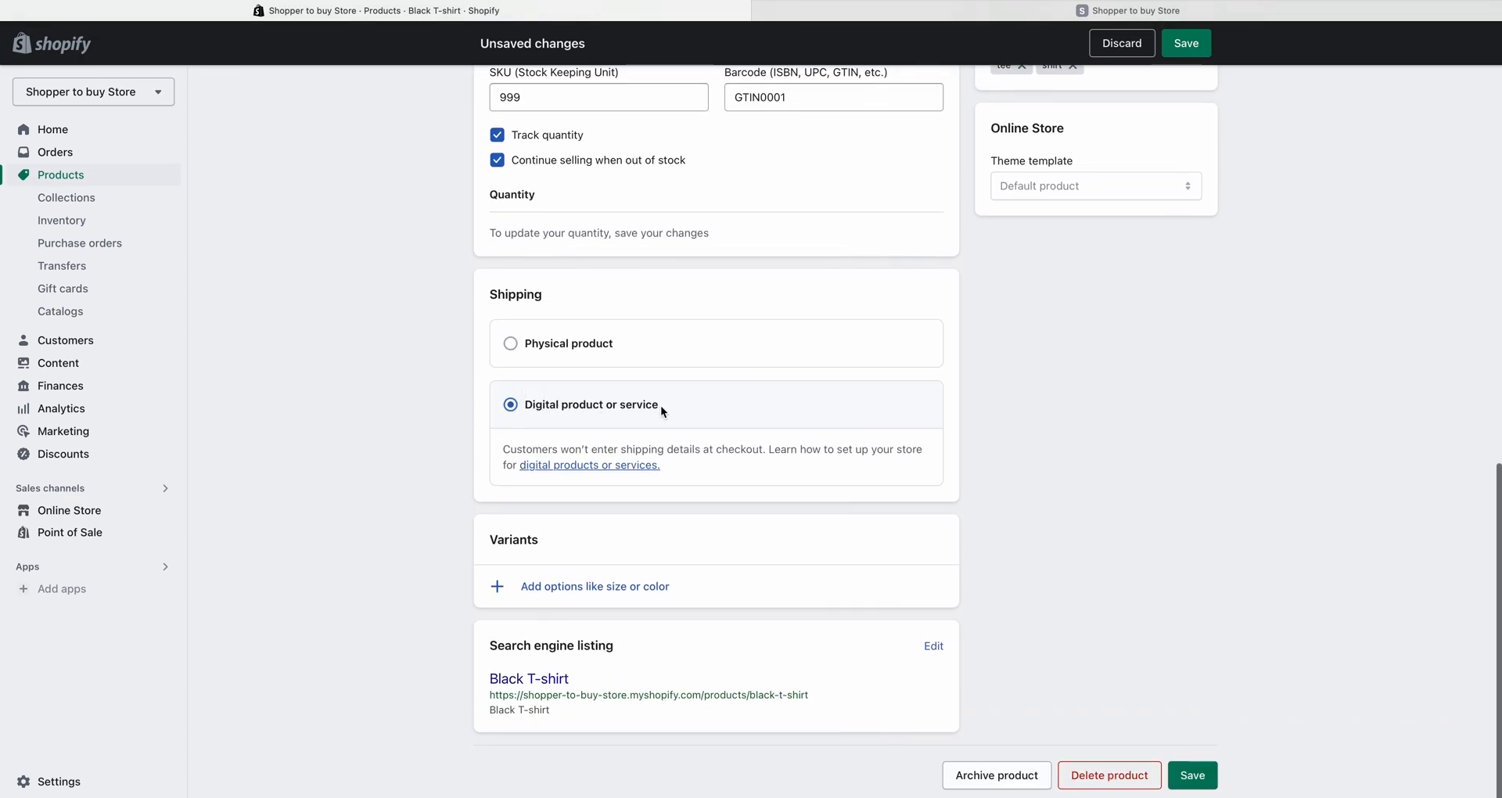
click(563, 344)
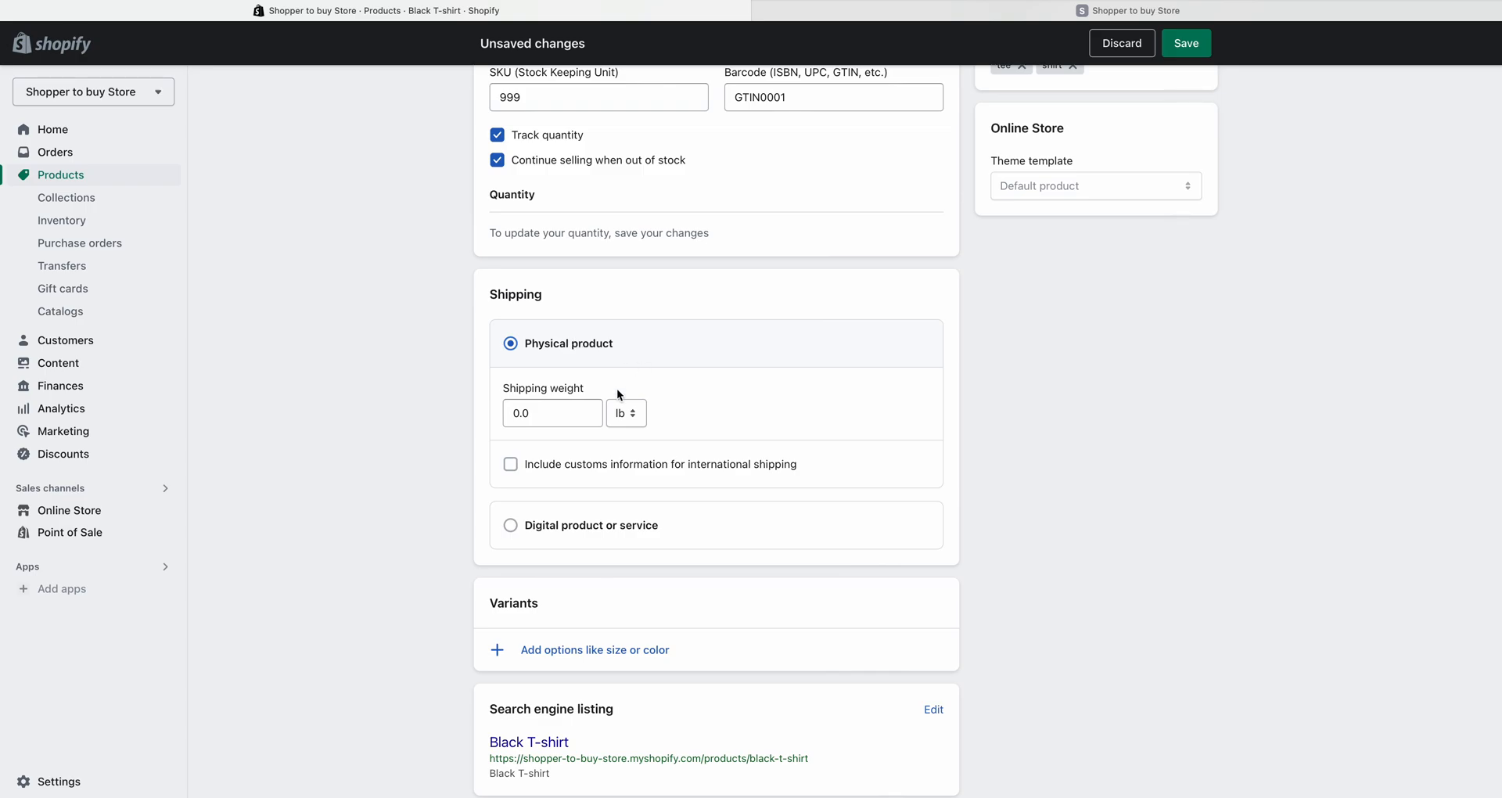
scroll(604, 393, up, 5)
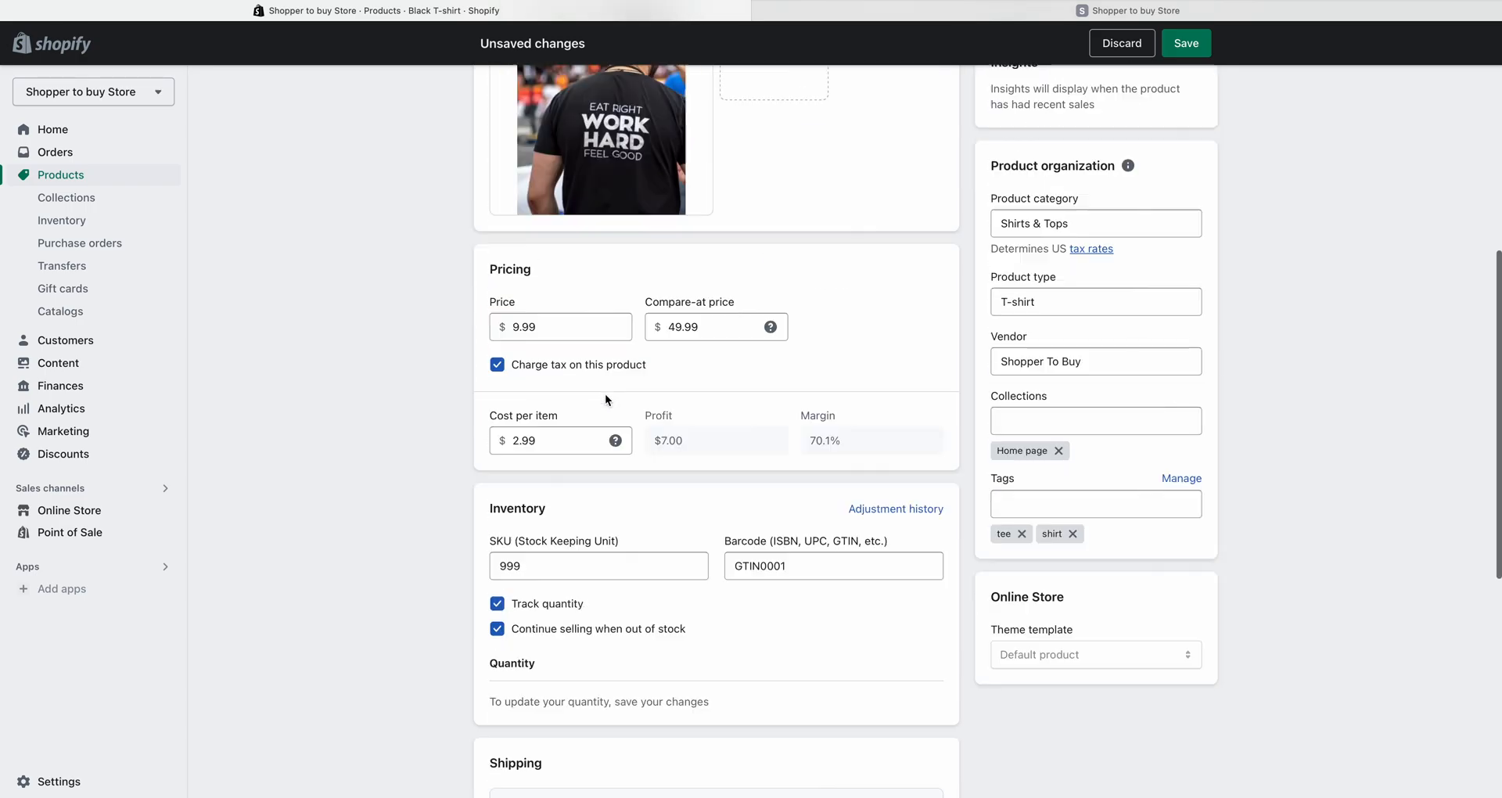
scroll(604, 392, up, 6)
scroll(524, 456, down, 11)
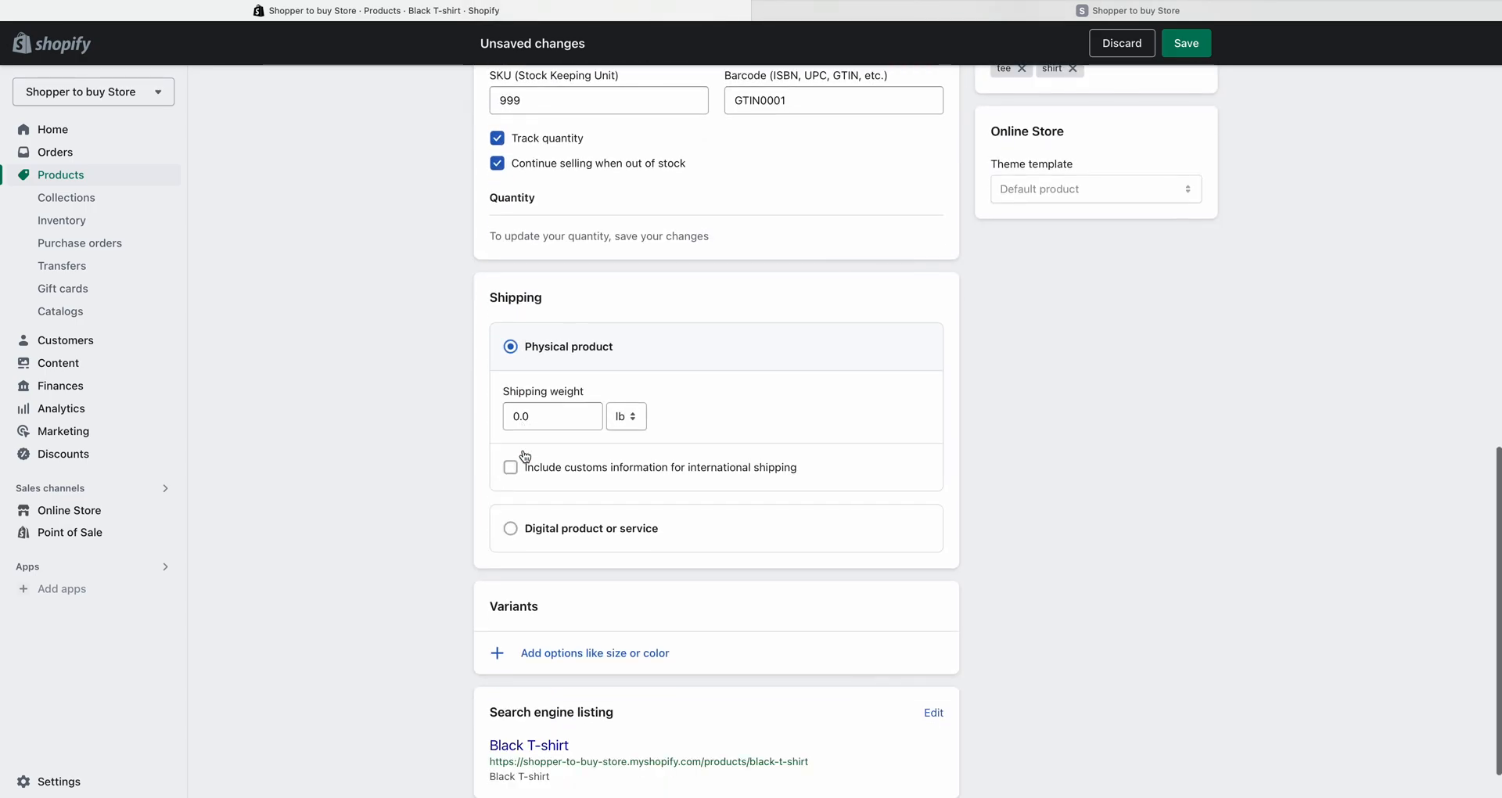
- Set the T-shirt's shipping weight to 250.0 with grams (g) as the unit
click(626, 416)
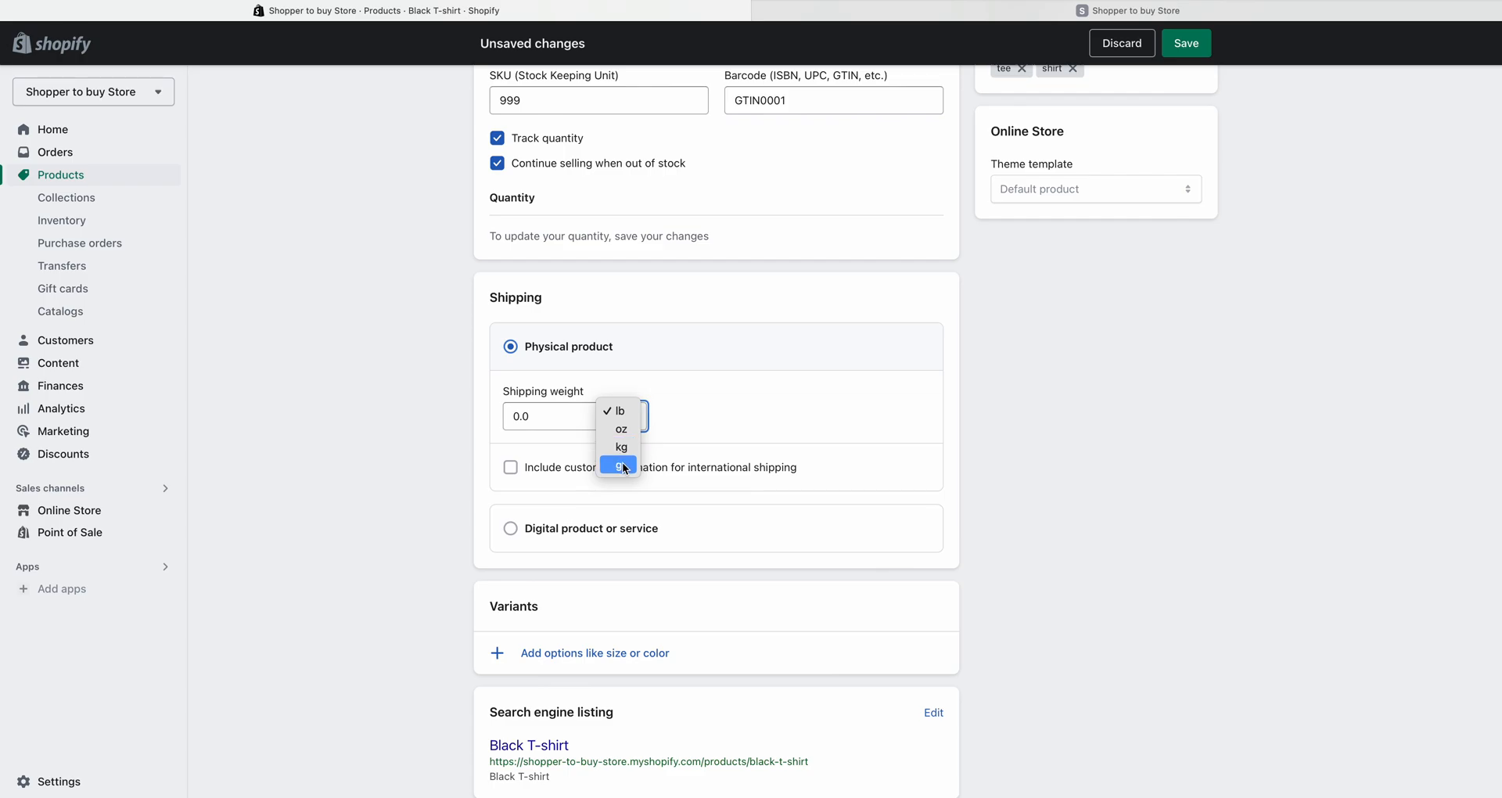
click(637, 430)
scroll(622, 420, up, 10)
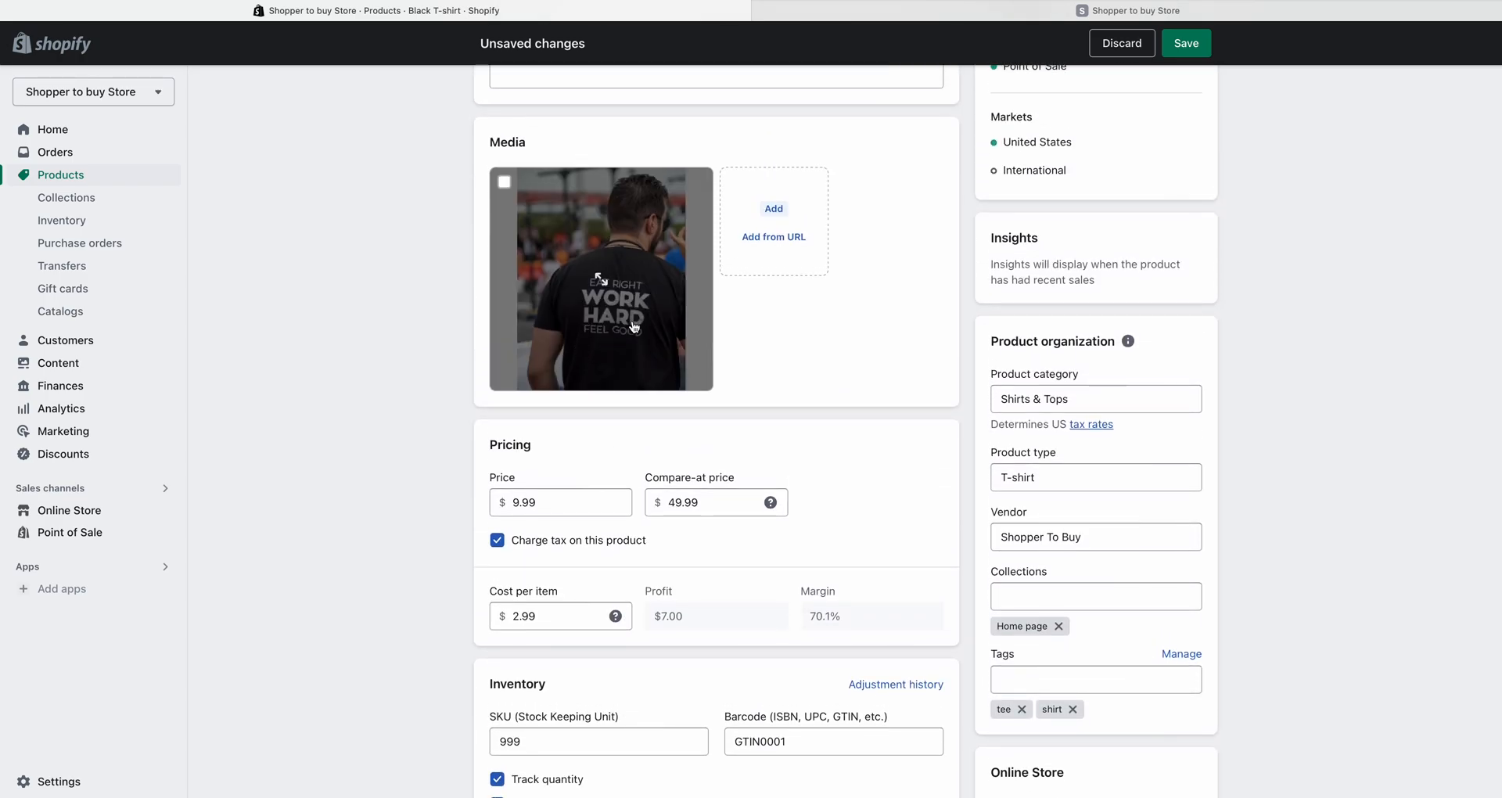
scroll(632, 325, down, 8)
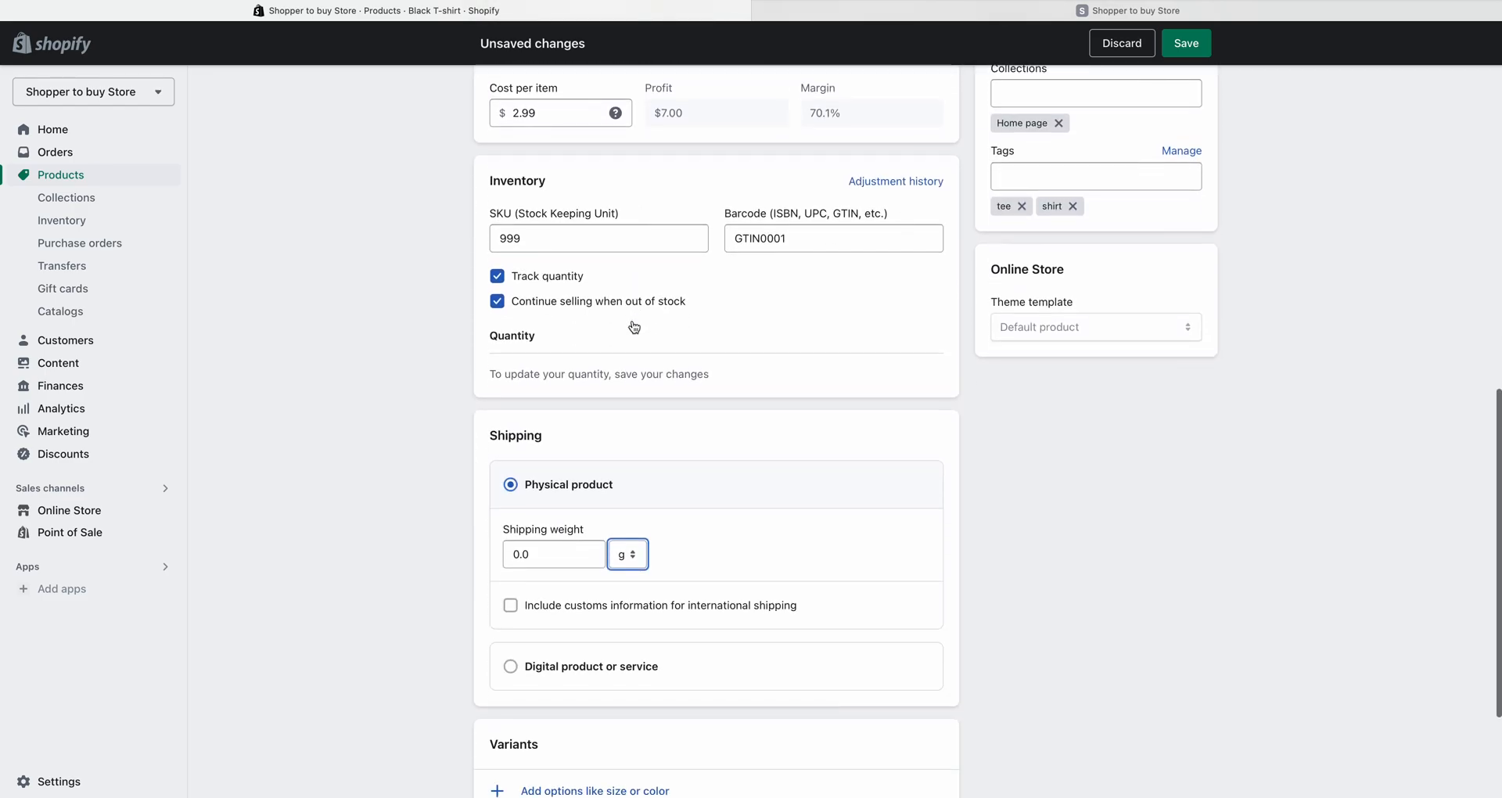
click(503, 418)
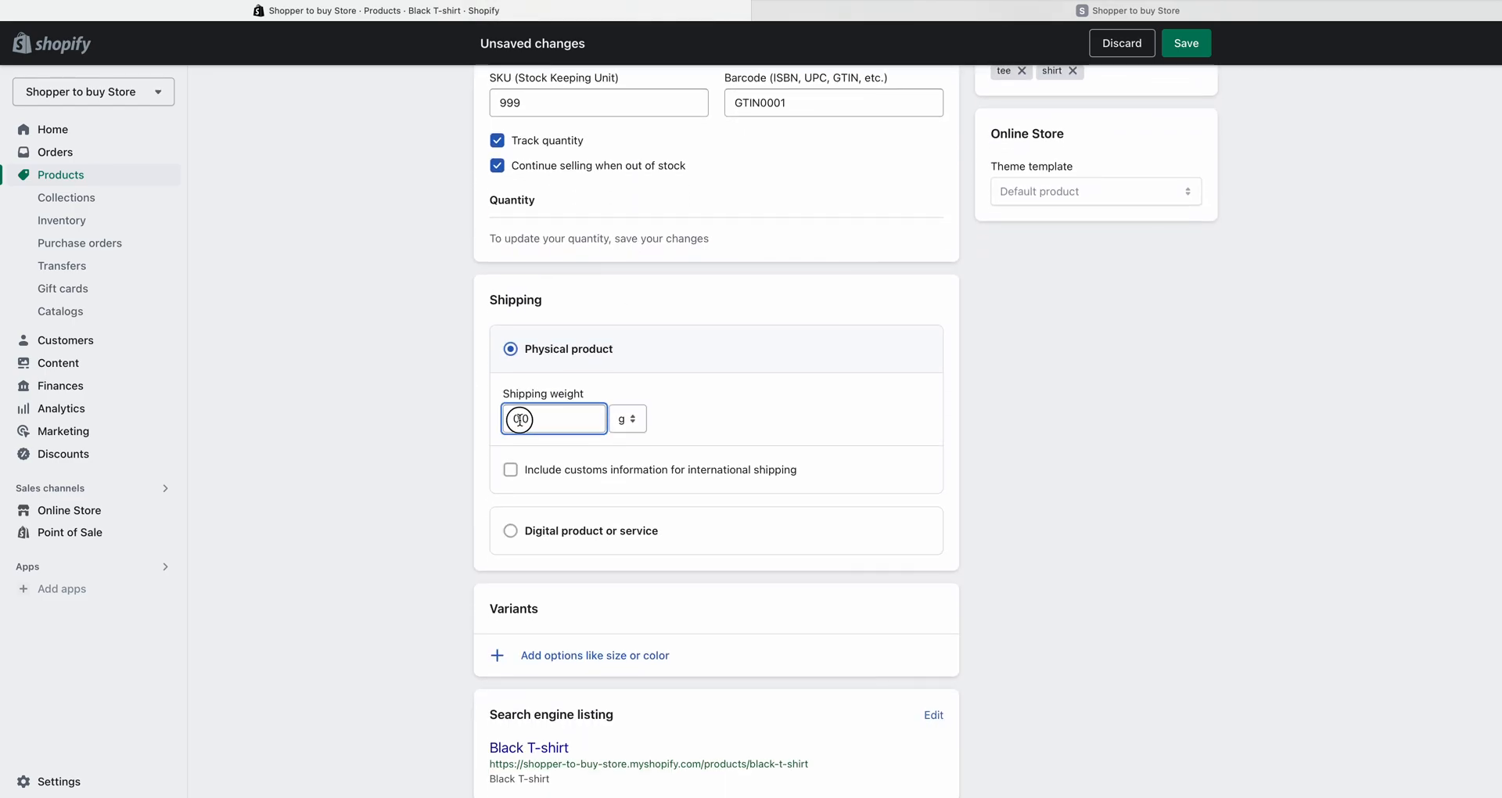
text(25)
click(781, 418)
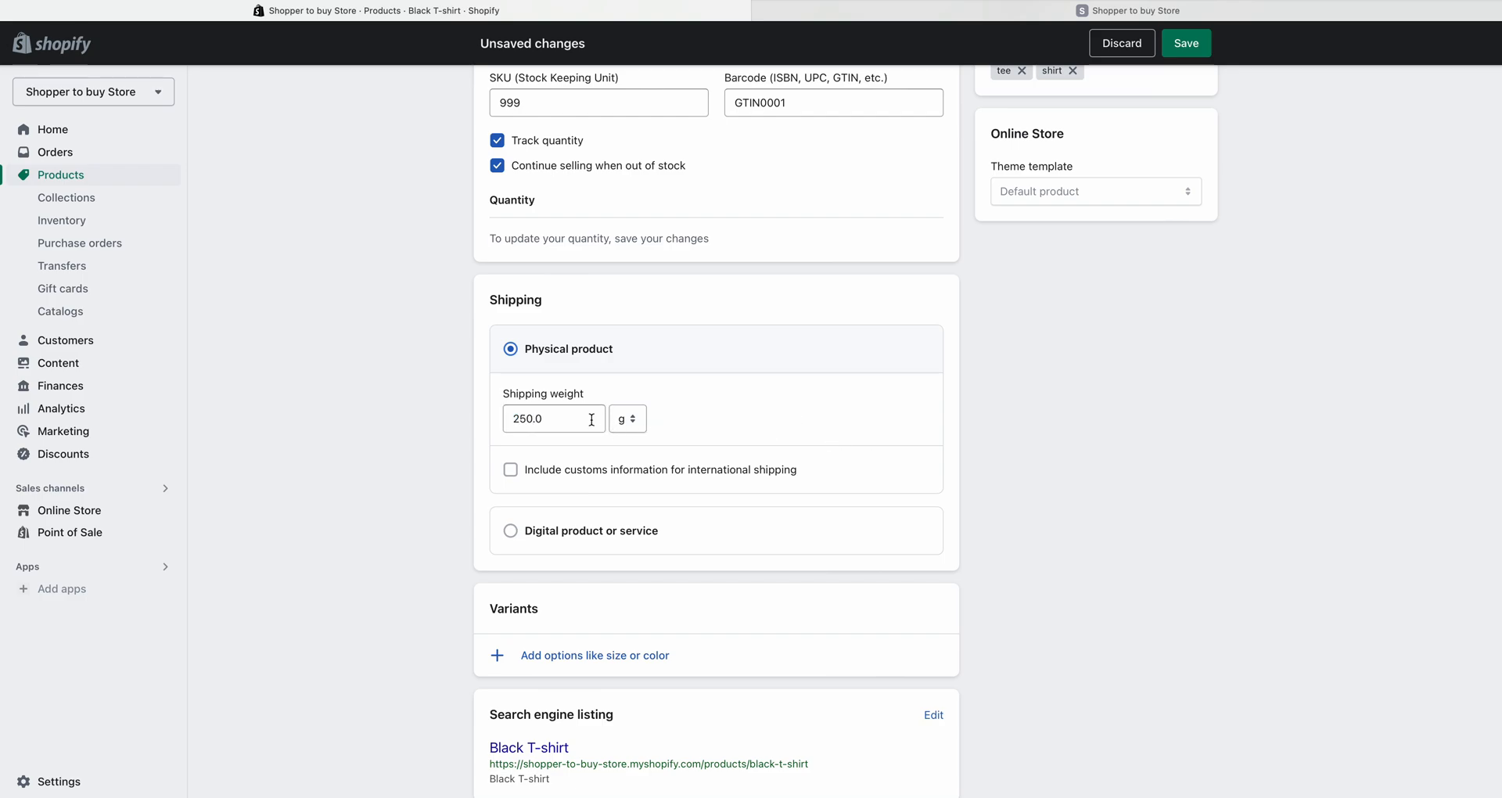
click(640, 421)
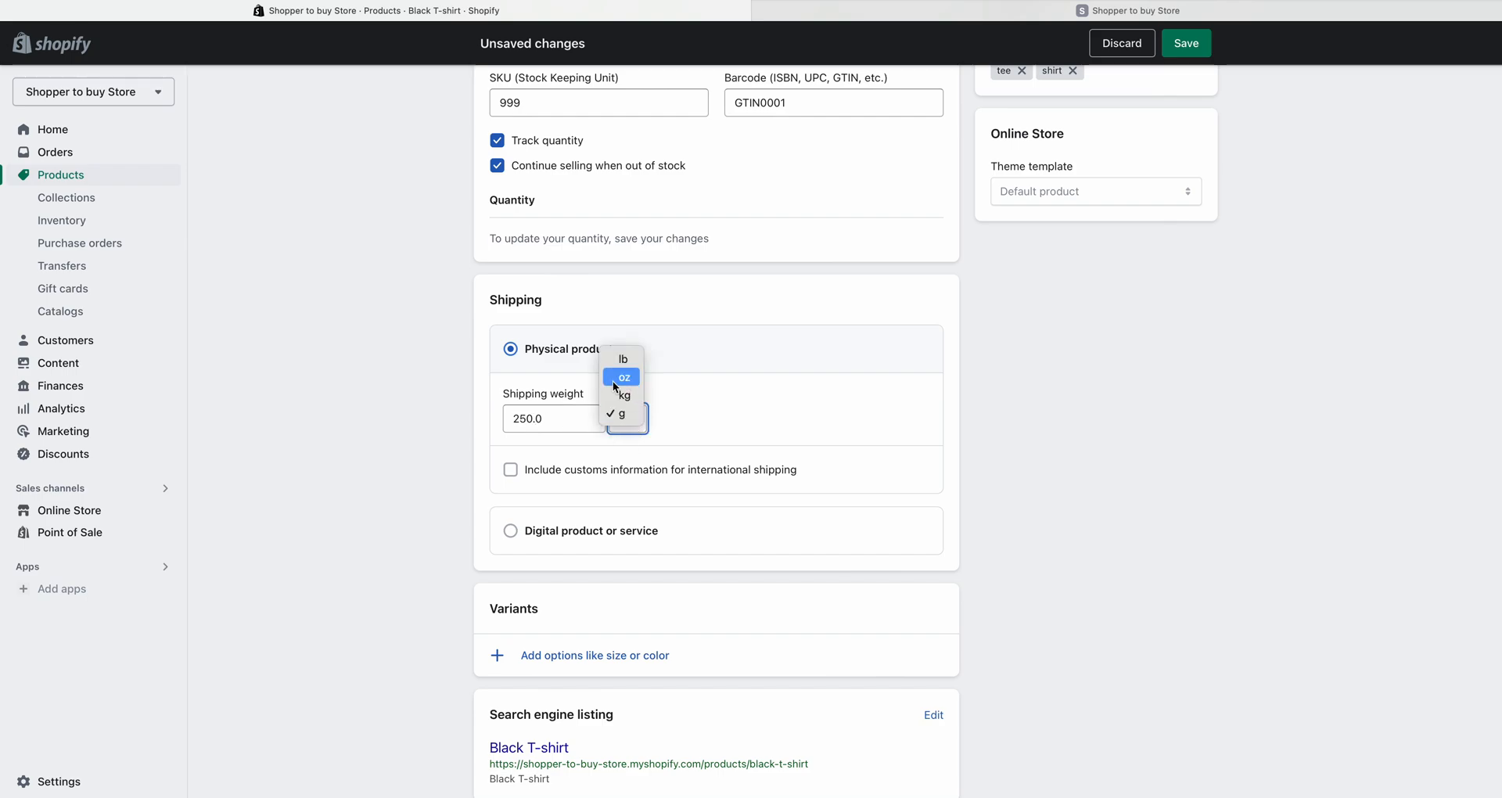
click(716, 388)
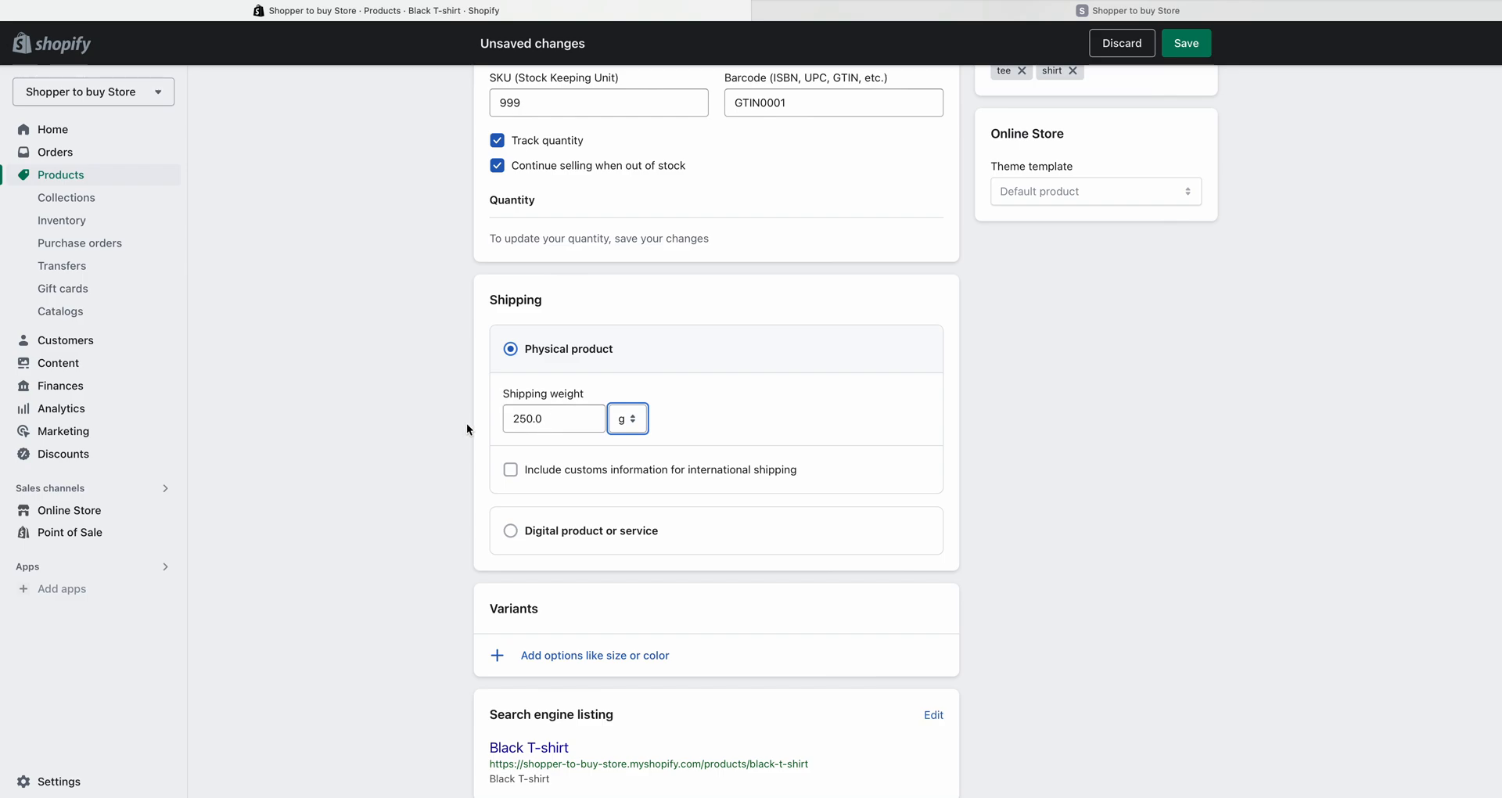
click(513, 426)
scroll(496, 486, down, 1)
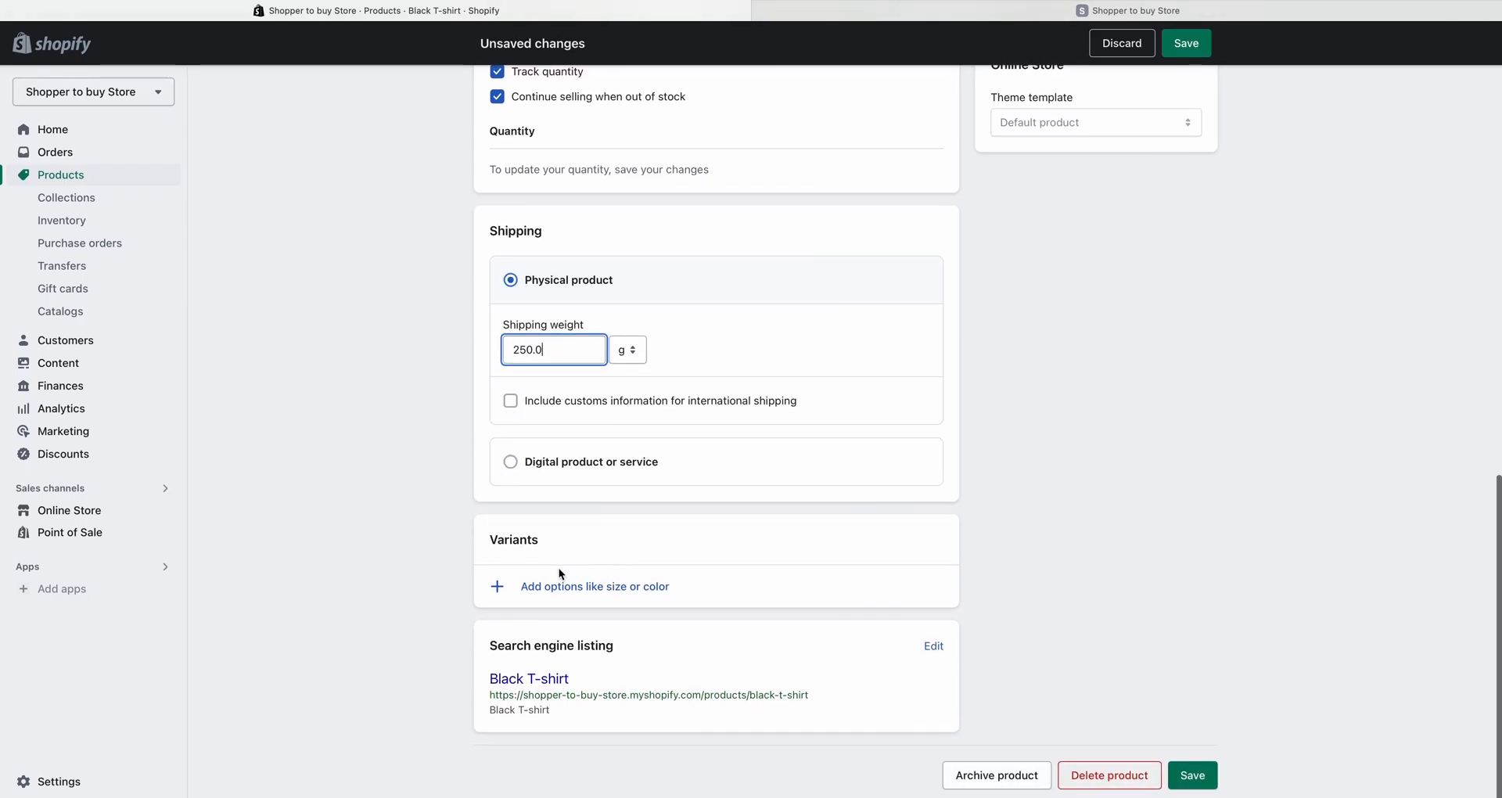
drag(474, 543, 573, 538)
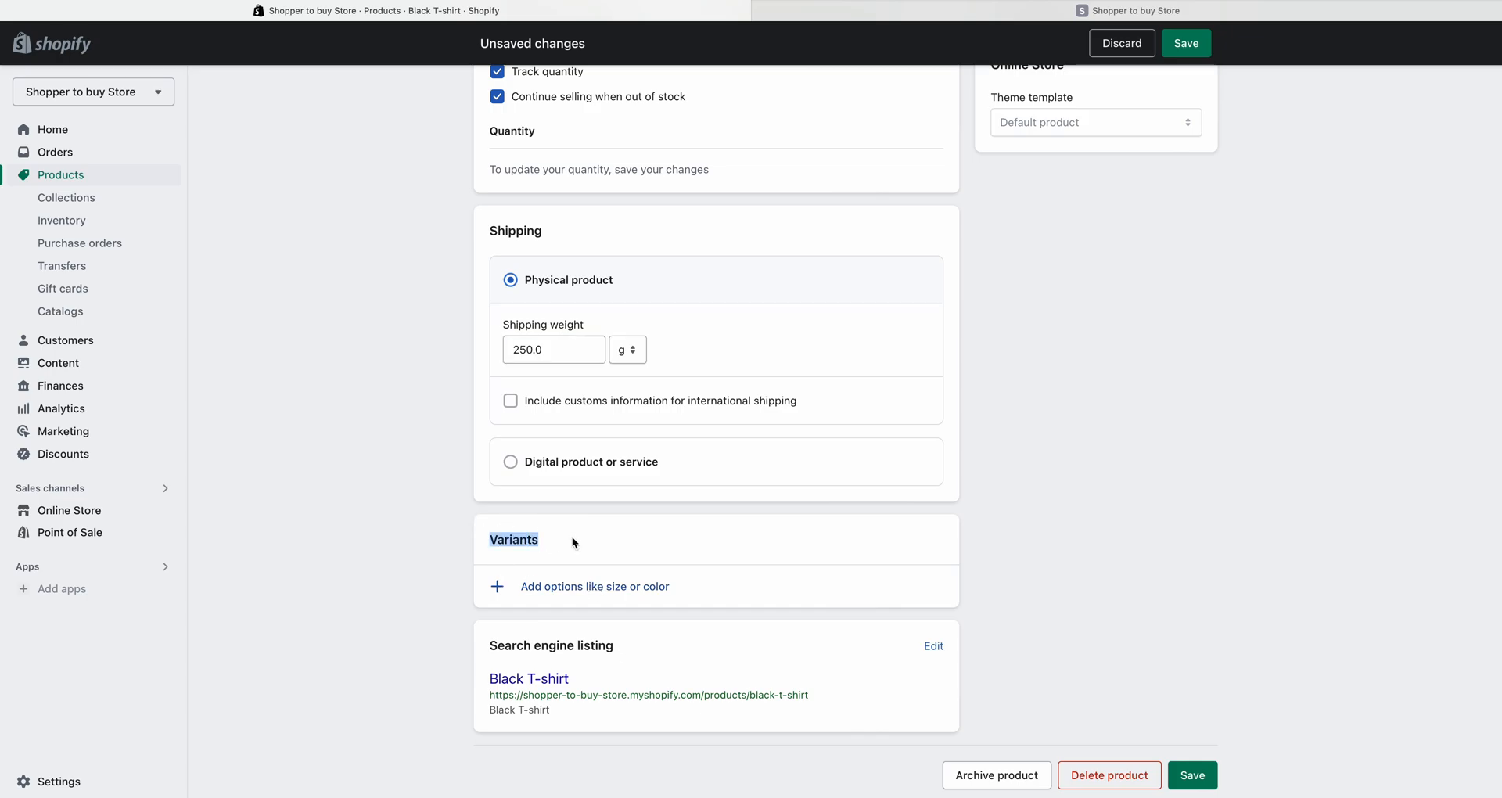
scroll(506, 646, up, 10)
scroll(583, 430, up, 1)
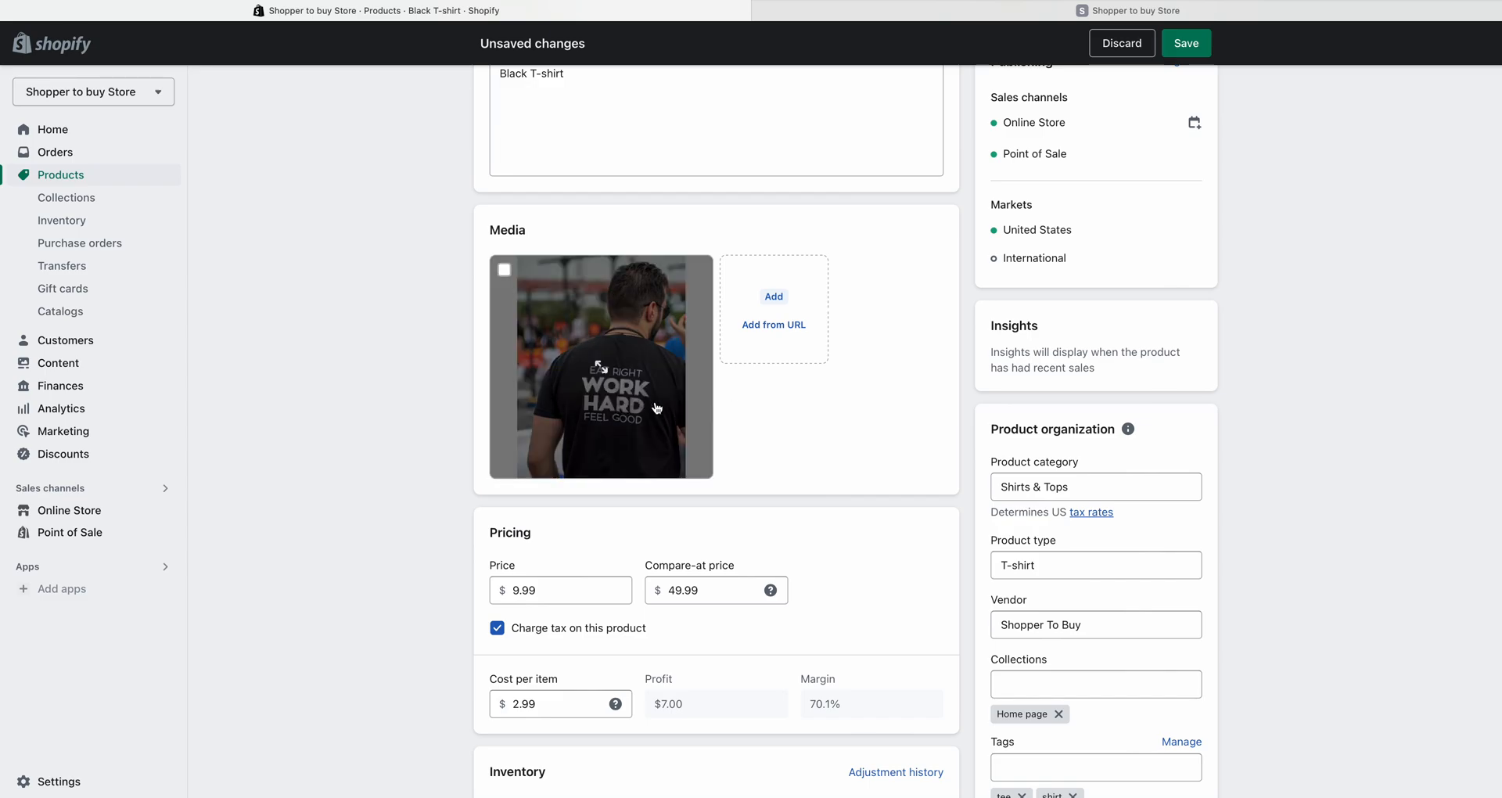
scroll(657, 408, down, 10)
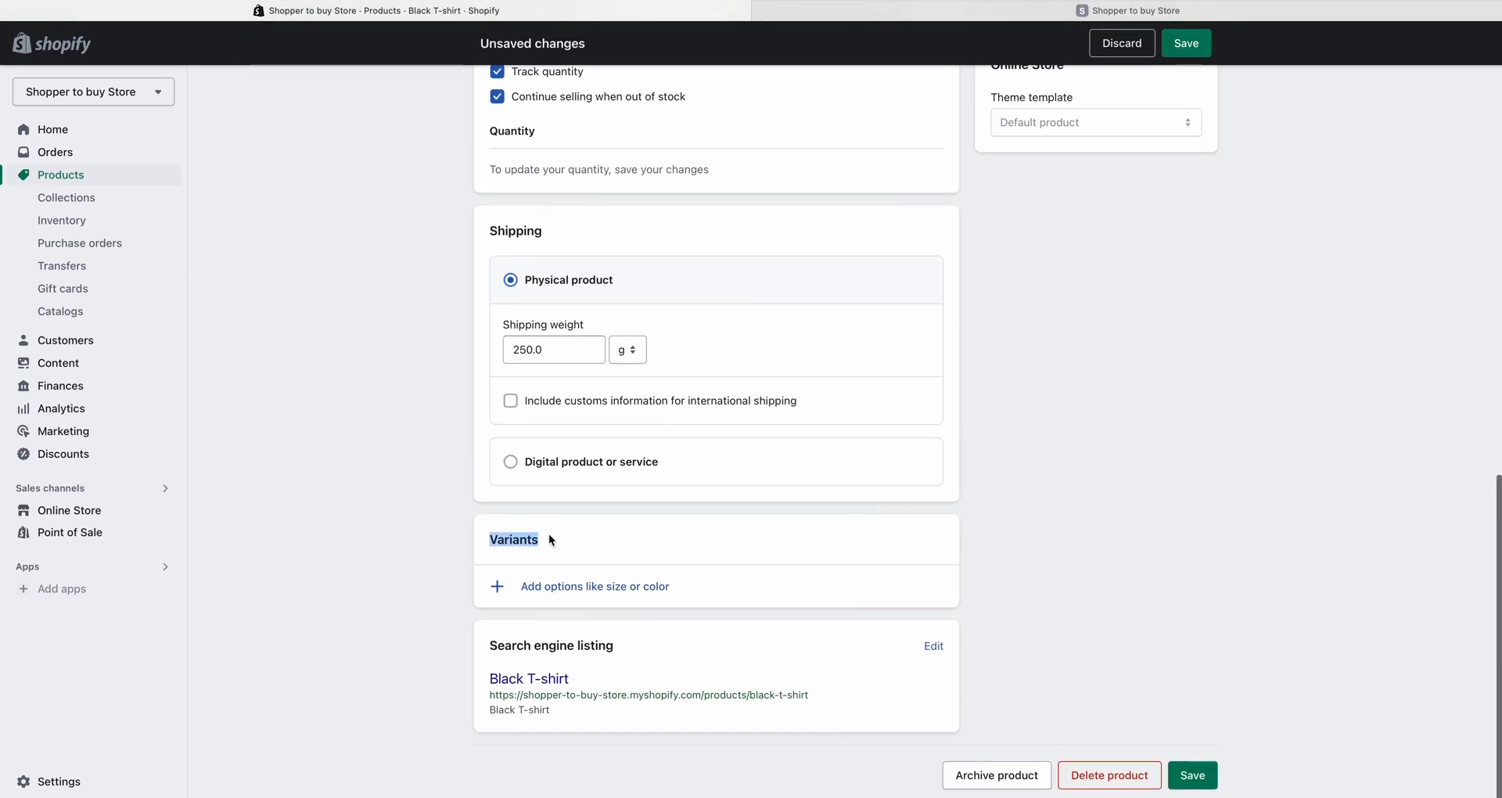
click(577, 531)
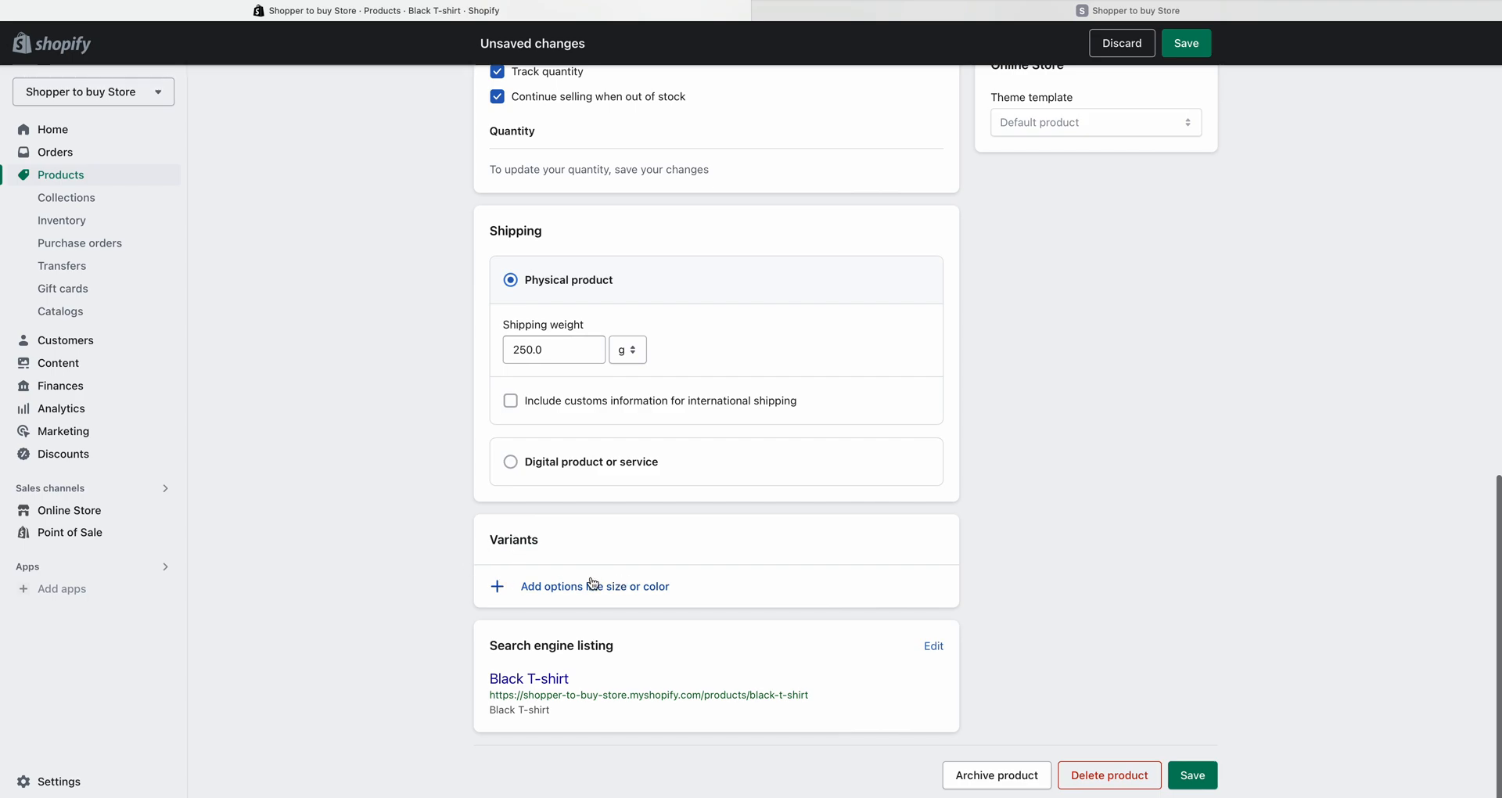
- Add a variant option to the Black T-shirt and choose Color as its option name
click(550, 591)
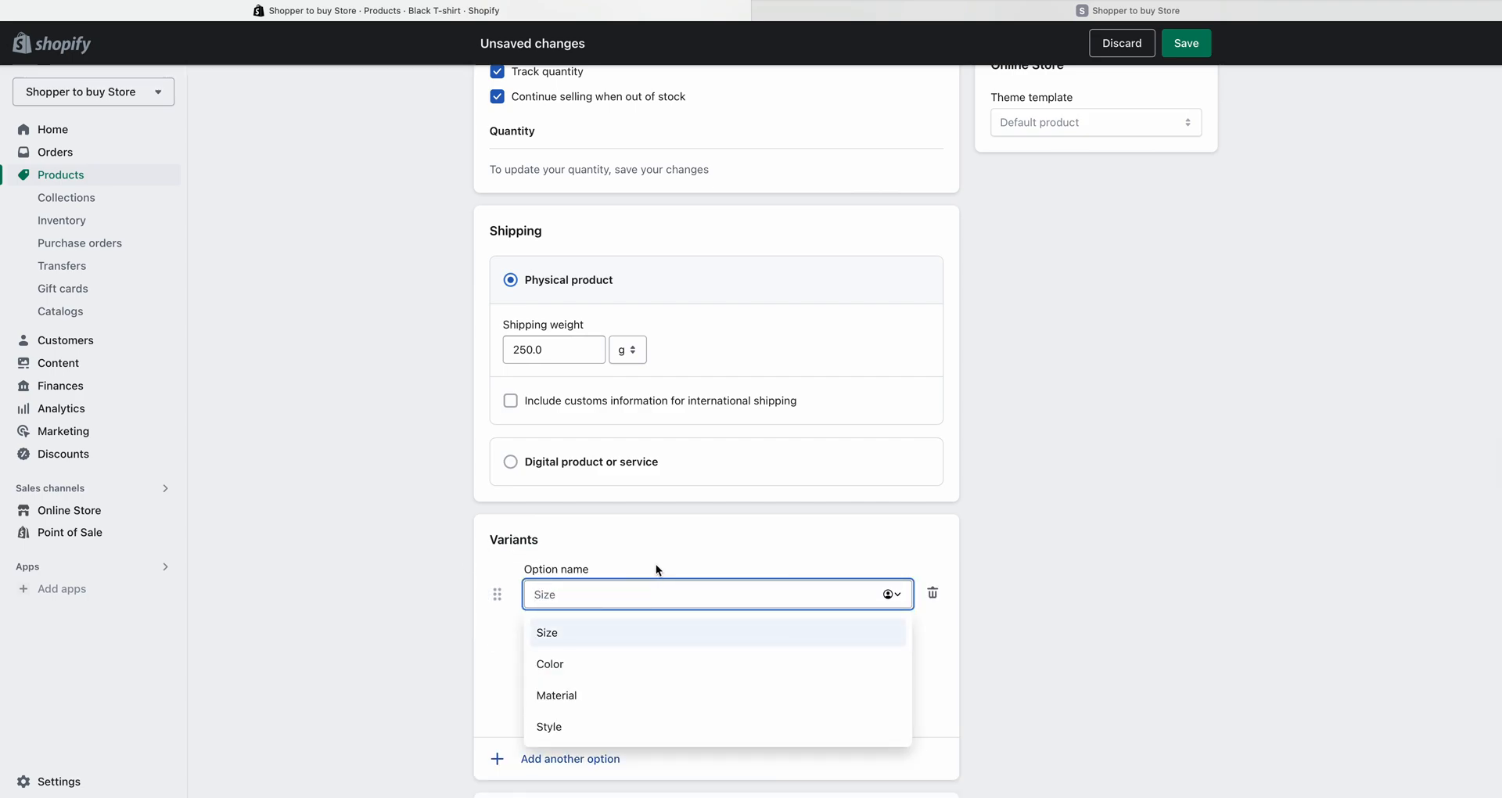
scroll(654, 565, down, 3)
click(577, 507)
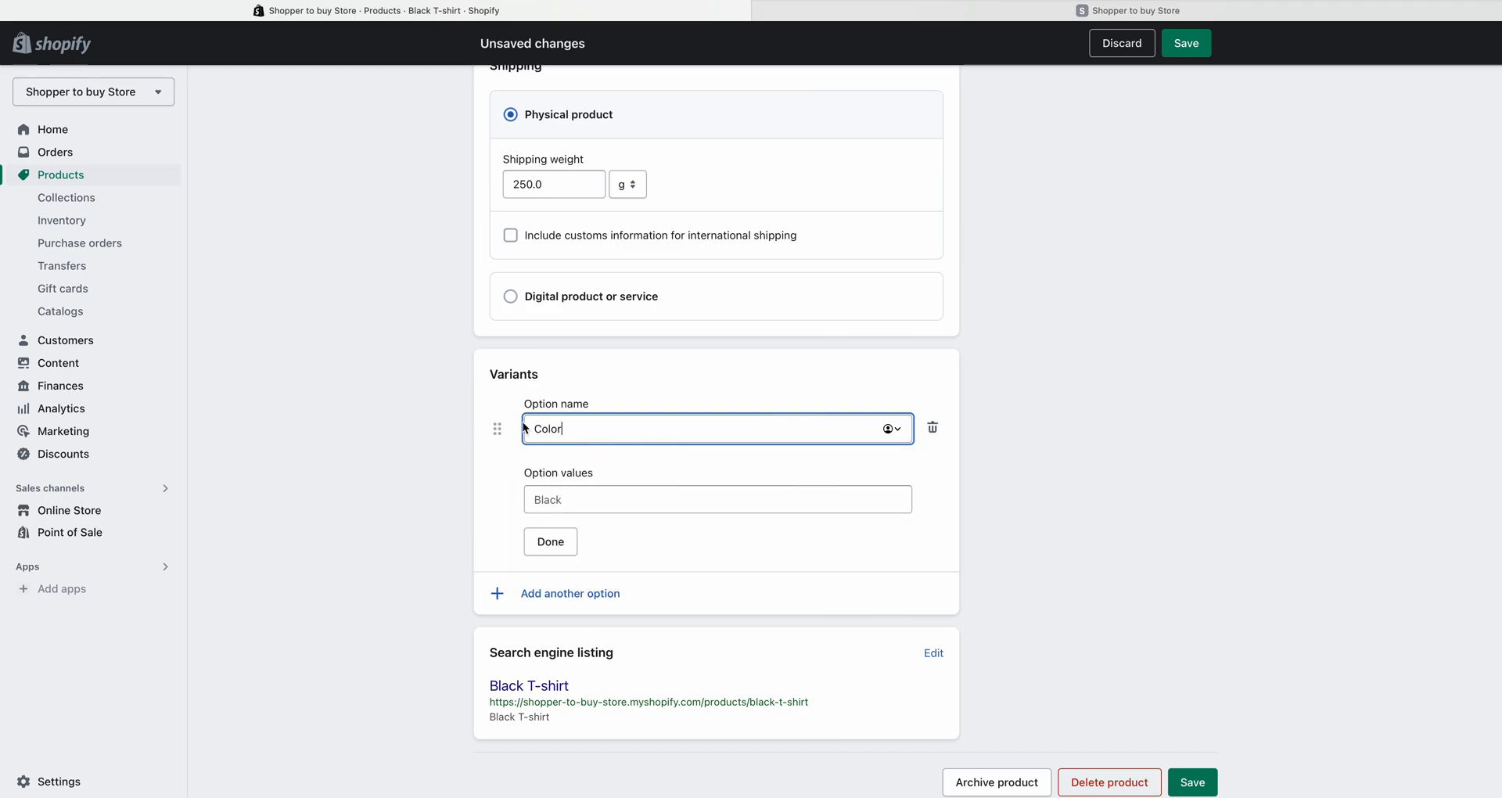
- Rename the T-shirt's Color variant option to "Choose Color"
drag(575, 427, 510, 428)
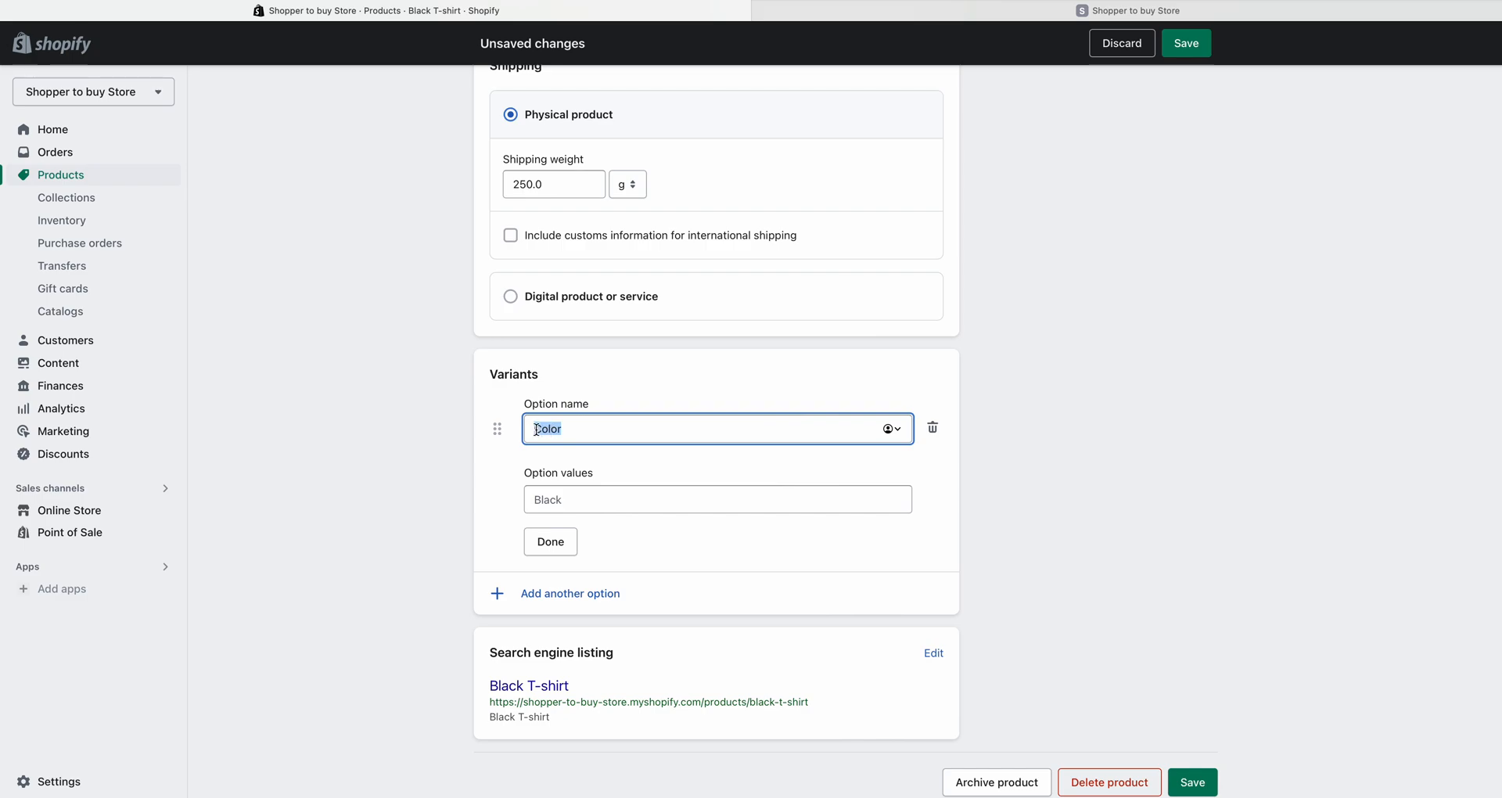
click(526, 429)
text(Choose)
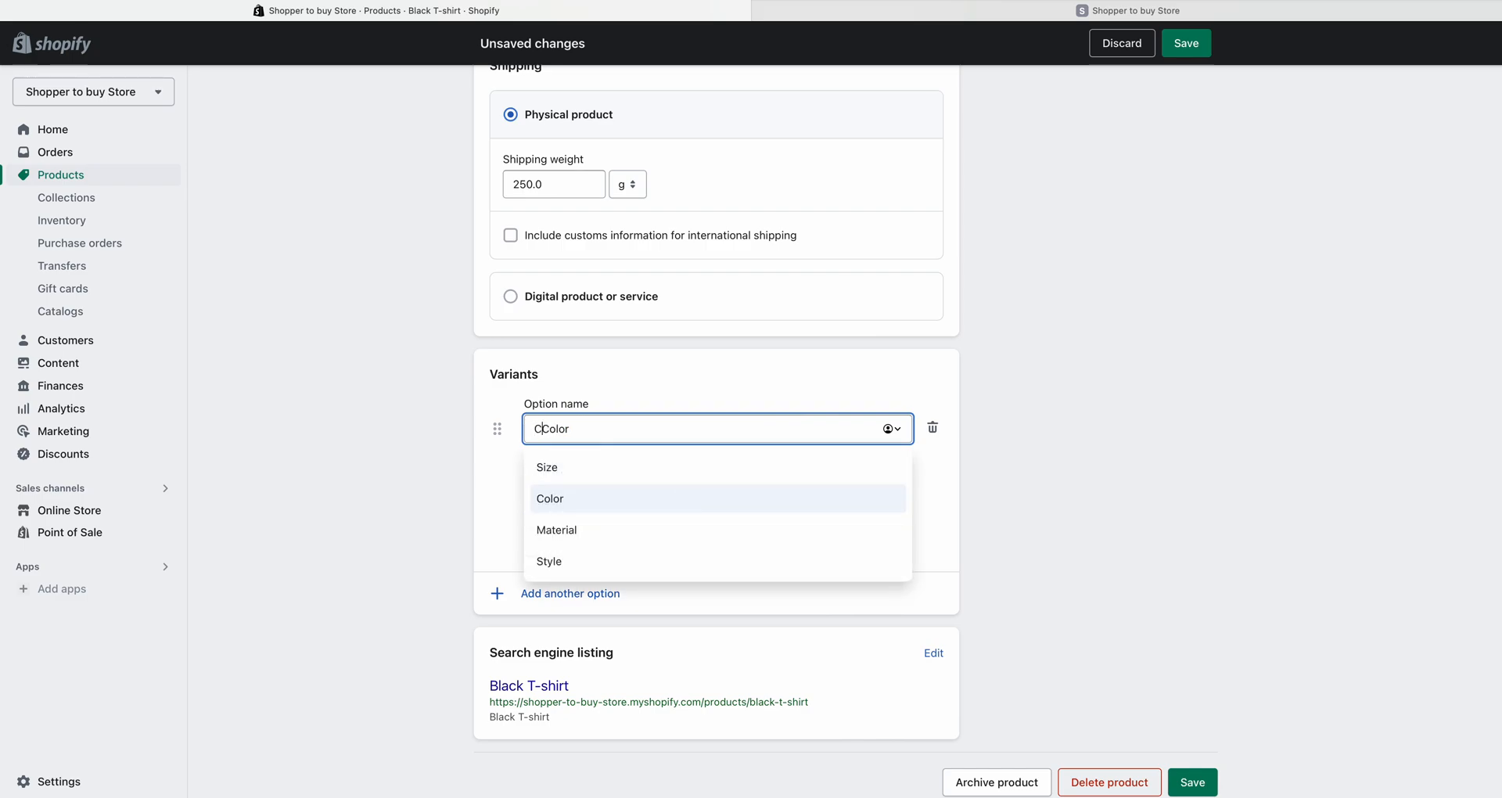
click(432, 454)
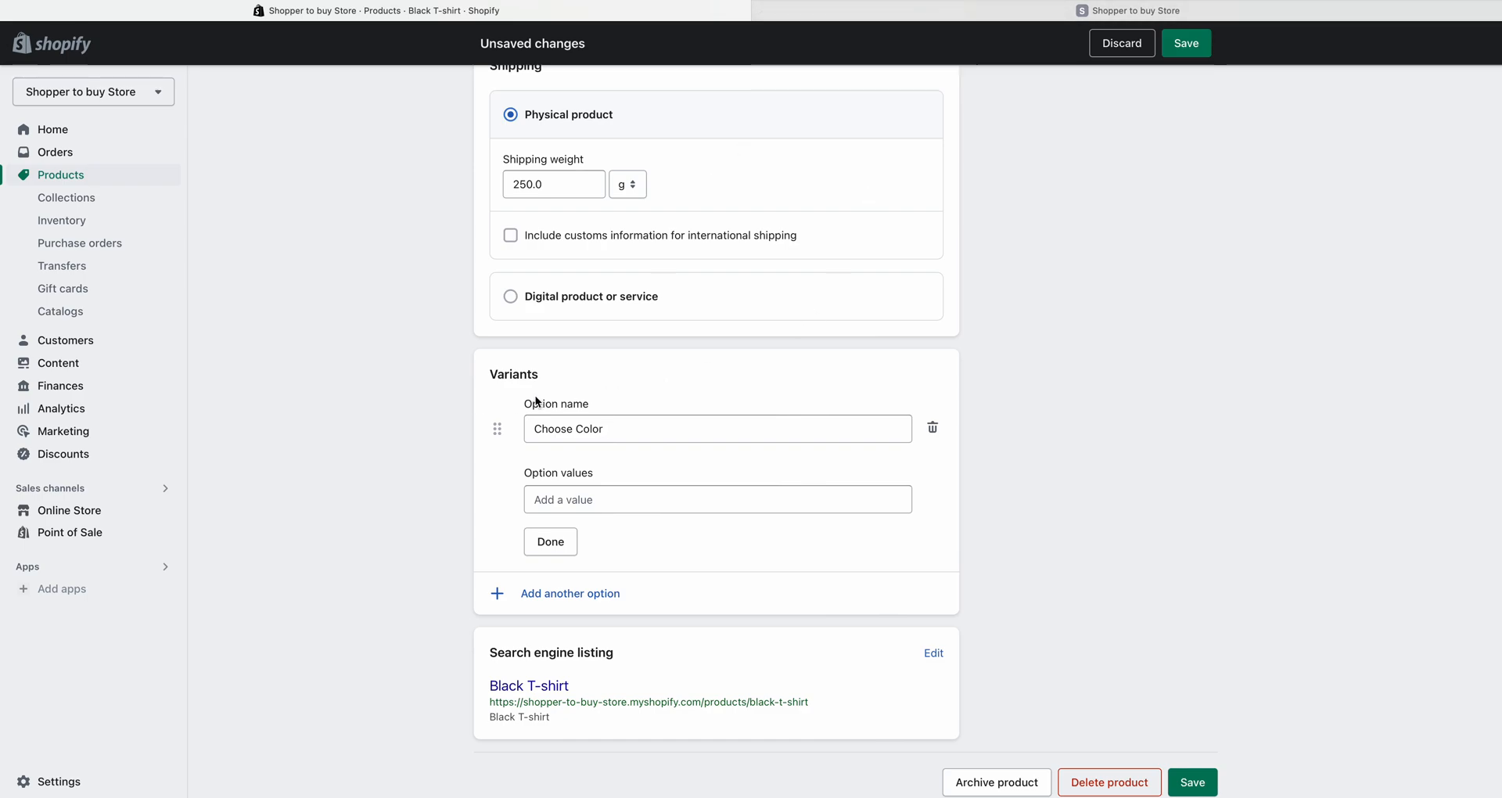
mouse_move(860, 0)
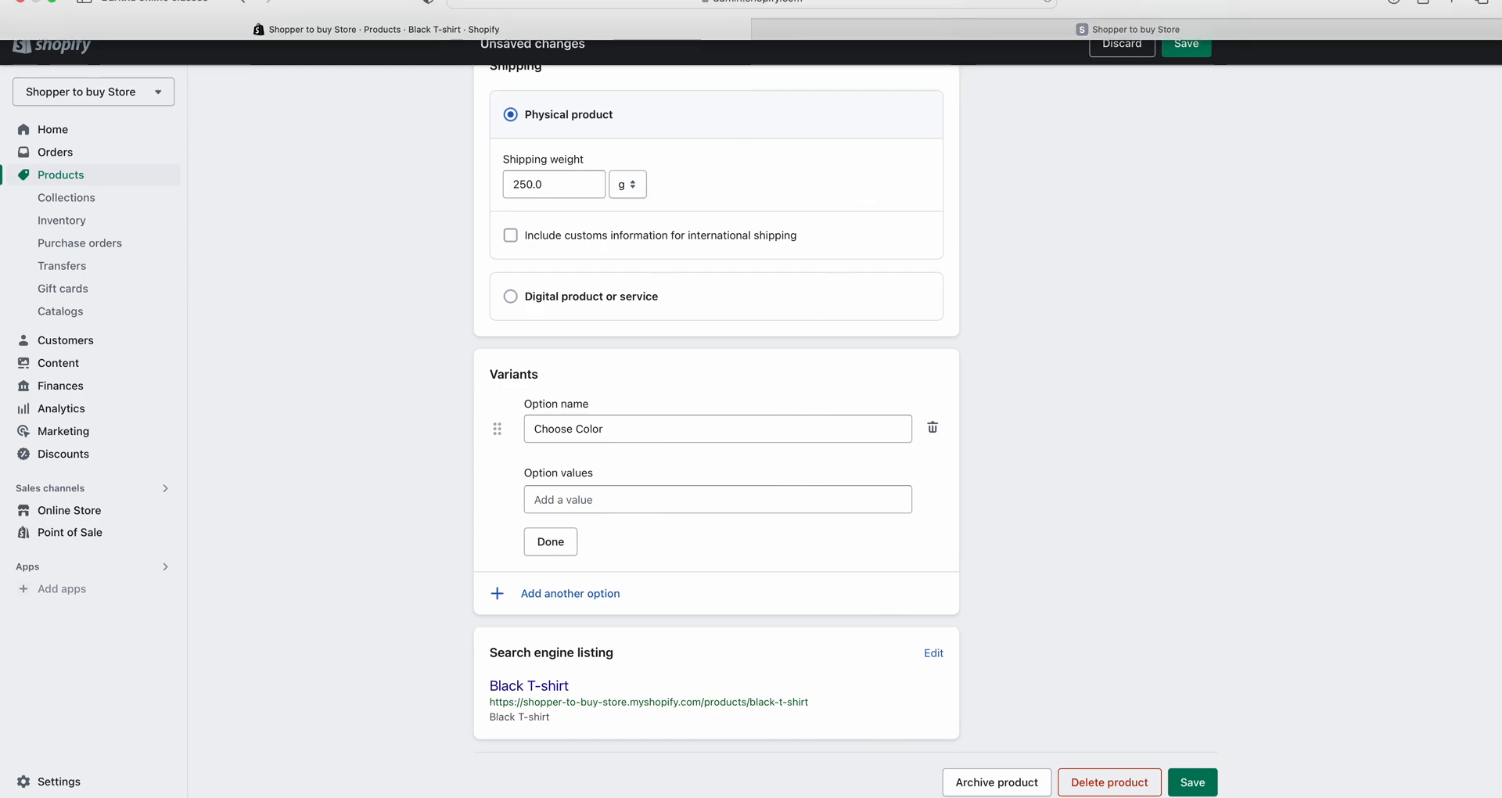